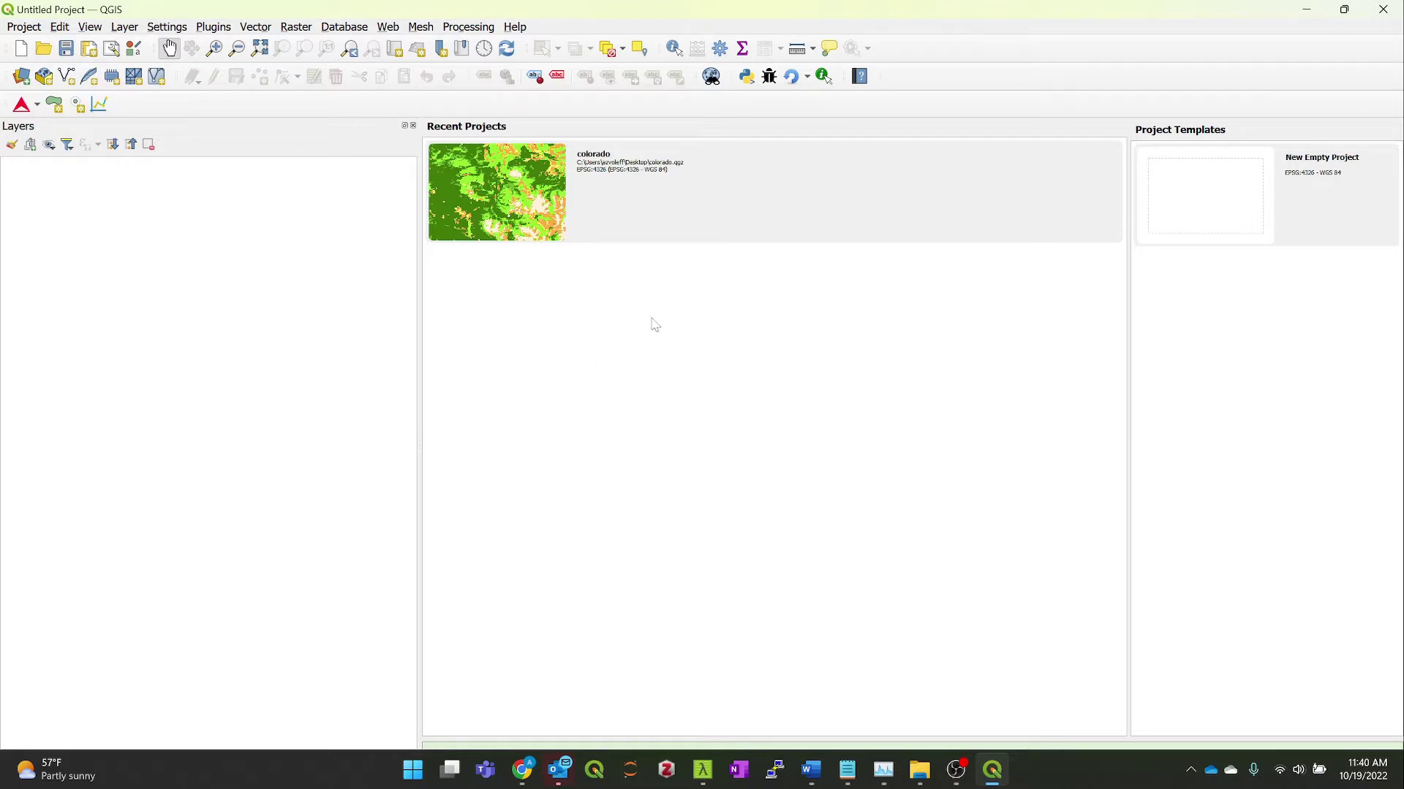
Step: Load Mapbiomas_Legend.json as the custom land cover classes in Trends.Earth settings and close them
{"action": "left_click", "coordinate": [37, 105]}
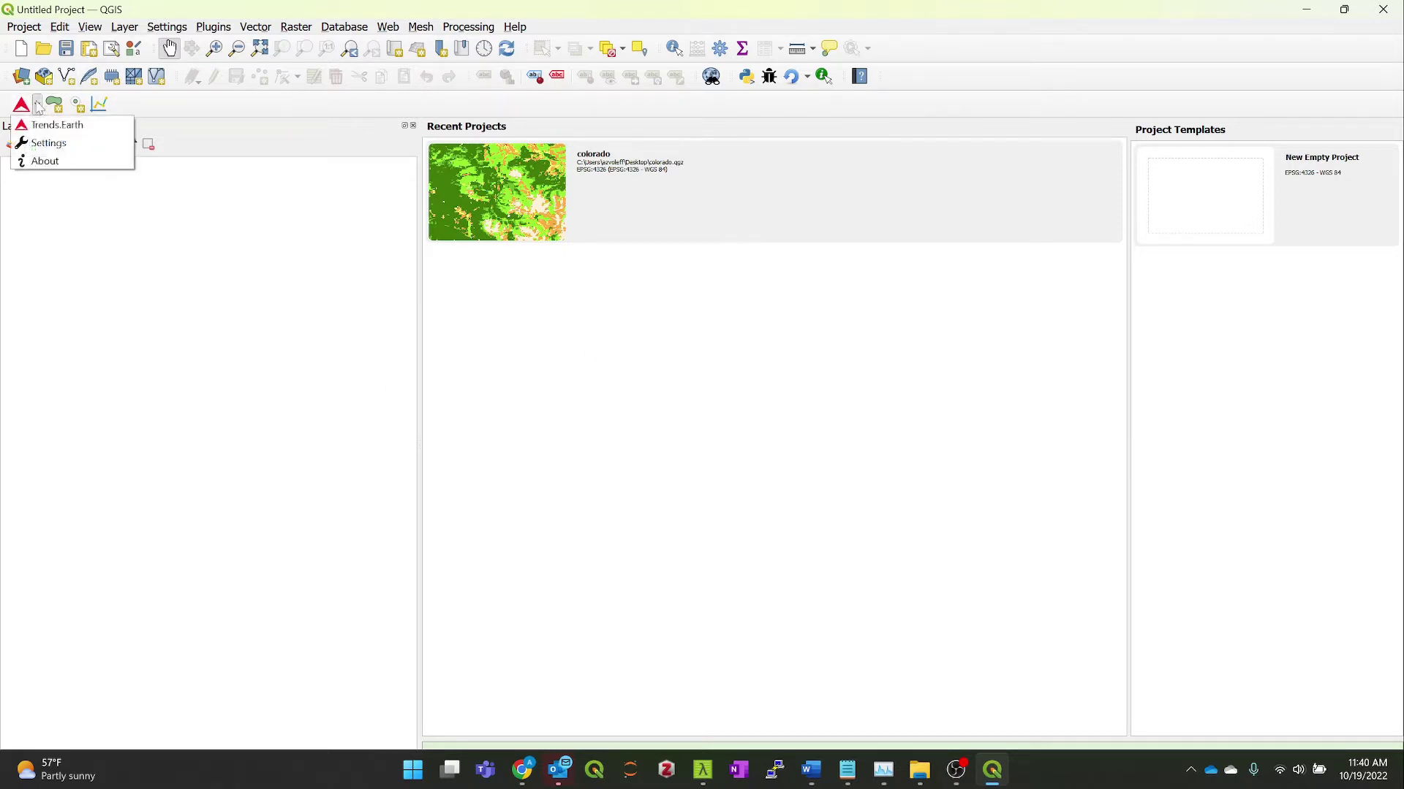
{"action": "left_click", "coordinate": [47, 144]}
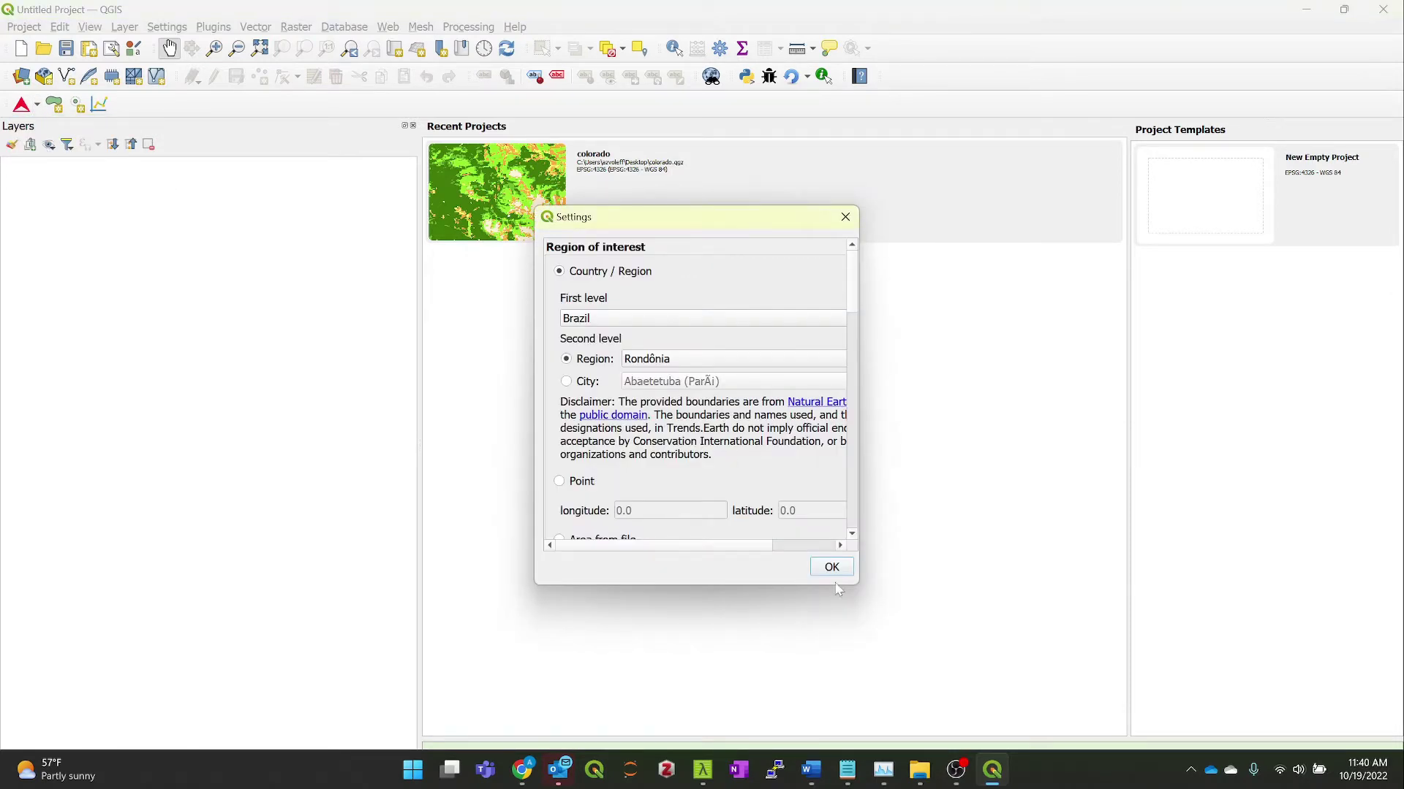
{"action": "left_click_drag", "start_coordinate": [859, 589], "coordinate": [1155, 694]}
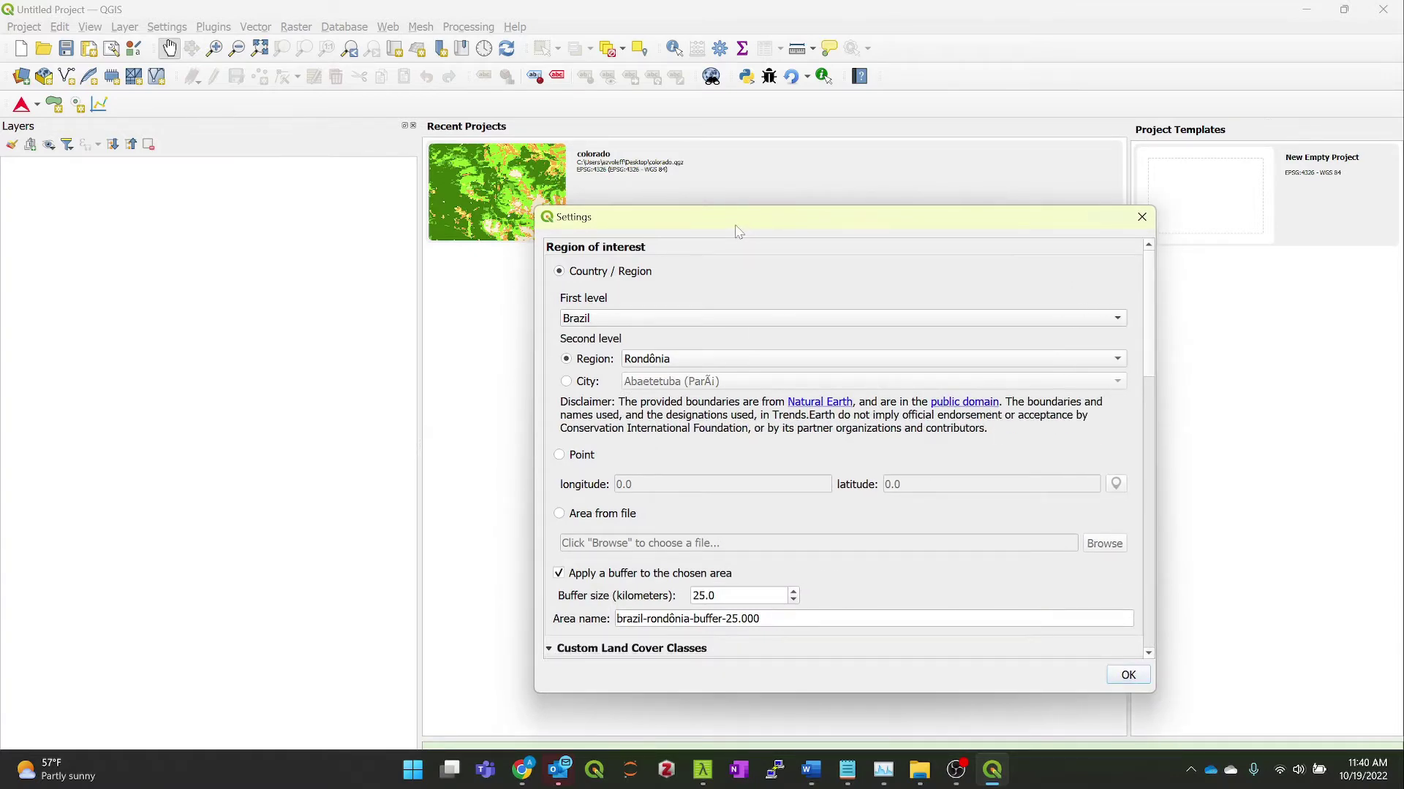
{"action": "left_click_drag", "start_coordinate": [736, 235], "coordinate": [693, 107]}
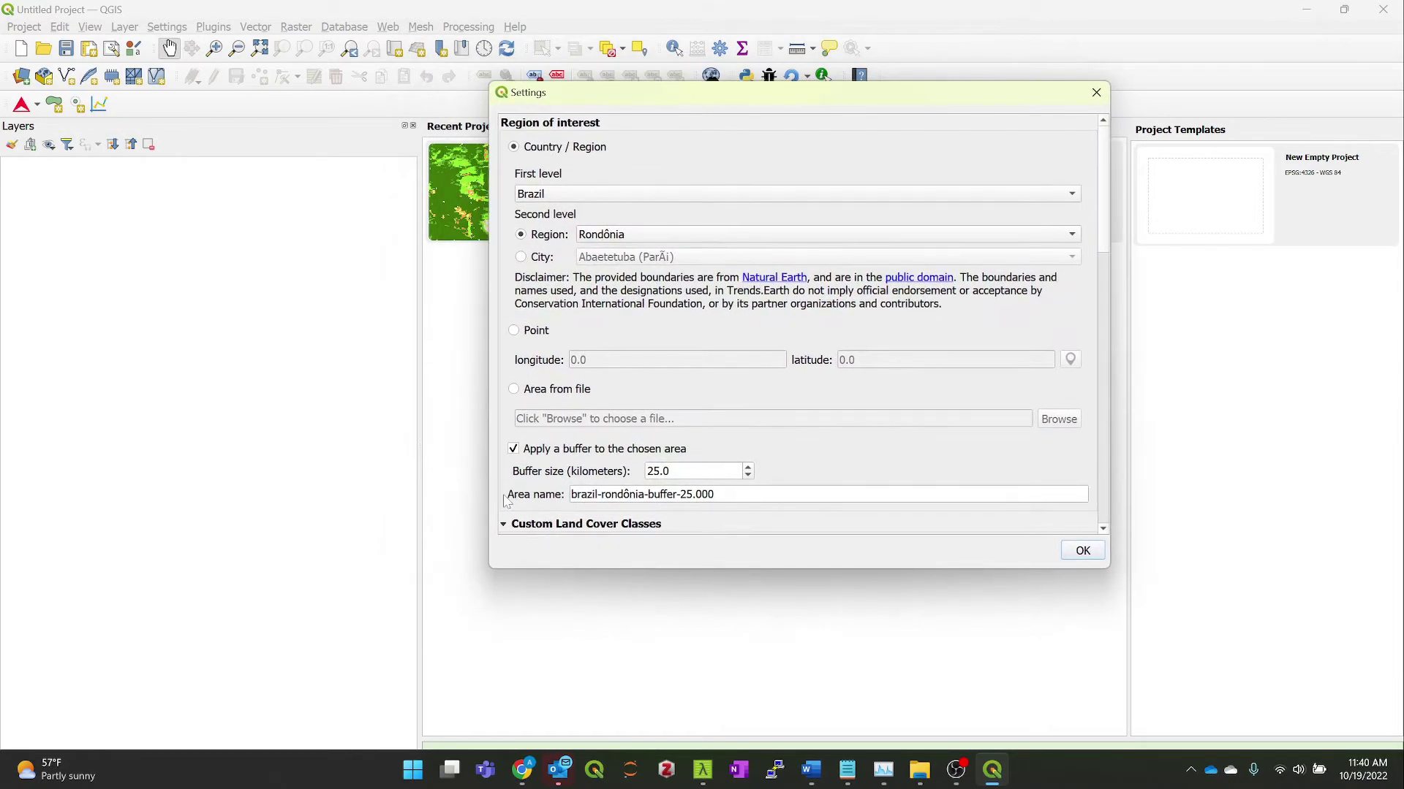
{"action": "scroll", "coordinate": [509, 500], "scroll_direction": "down", "scroll_amount": 3}
{"action": "scroll", "coordinate": [510, 500], "scroll_direction": "down", "scroll_amount": 7}
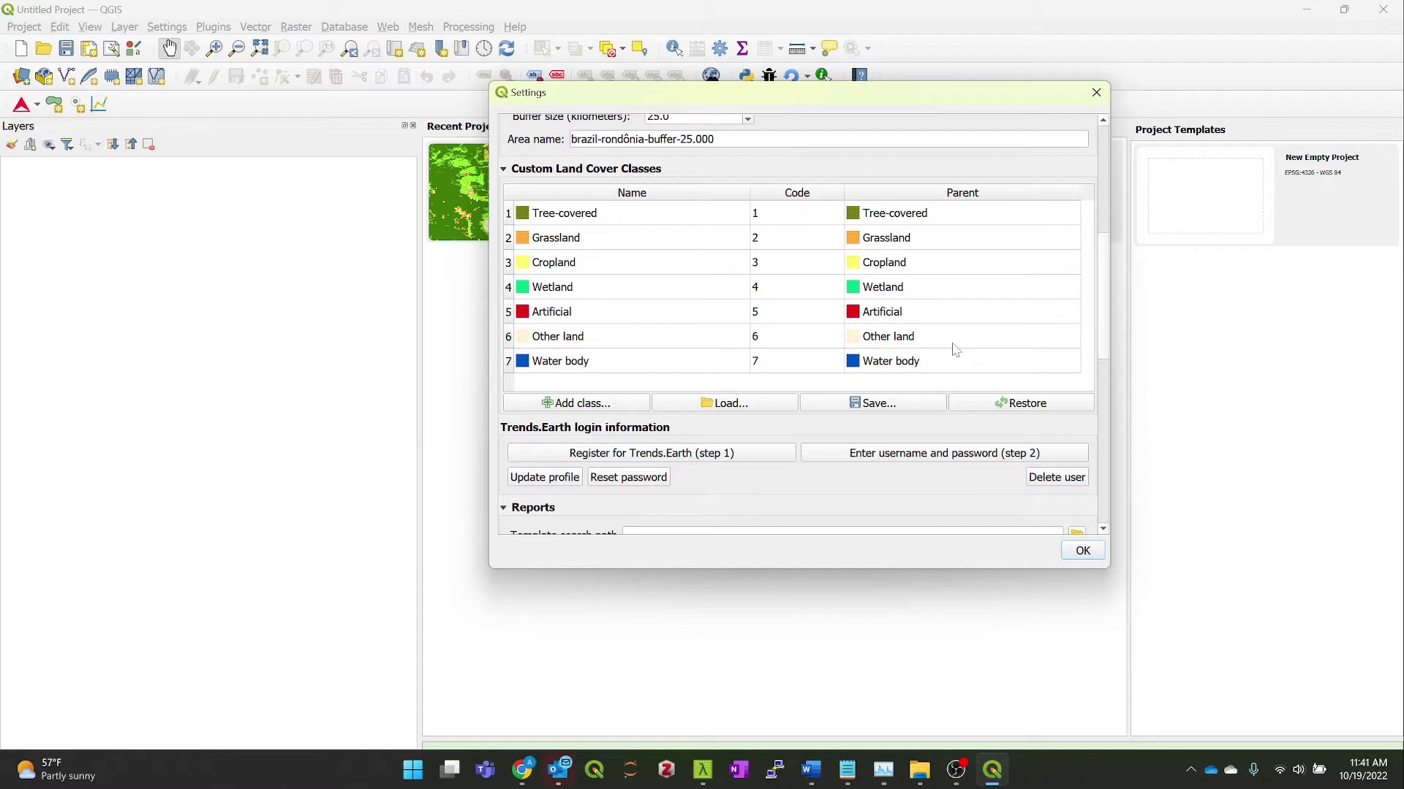
{"action": "left_click", "coordinate": [724, 405]}
{"action": "left_click", "coordinate": [746, 251]}
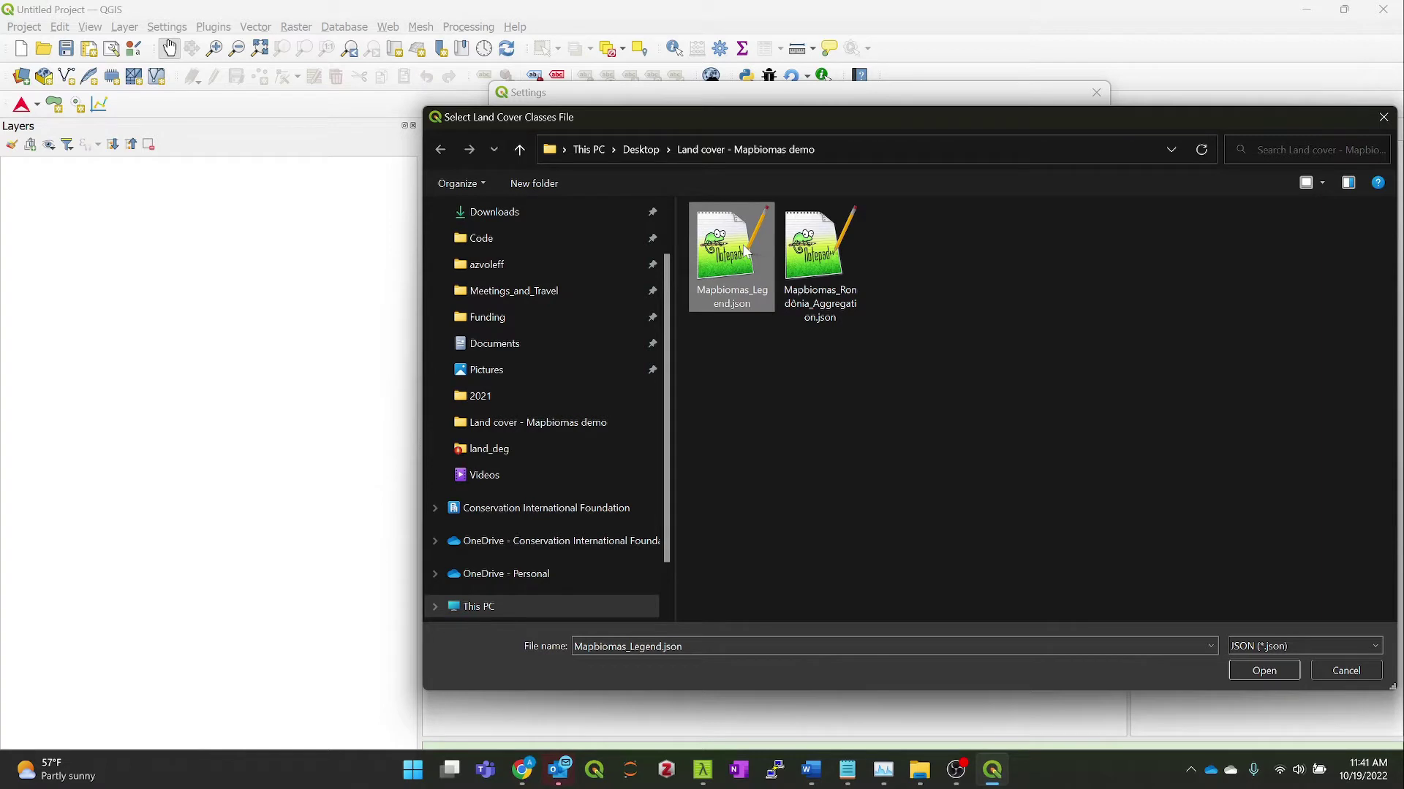
{"action": "double_click", "coordinate": [746, 251]}
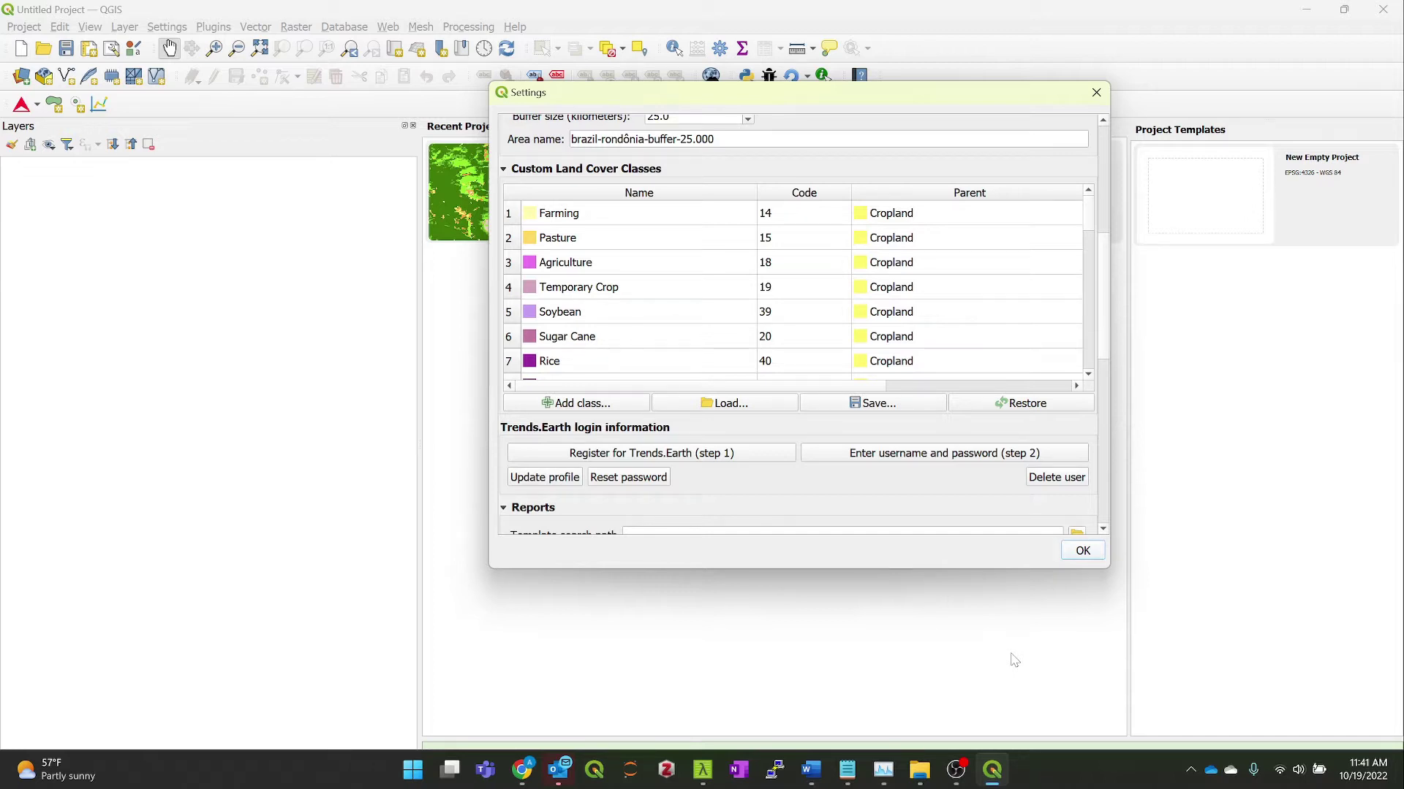
{"action": "key", "text": "Return"}
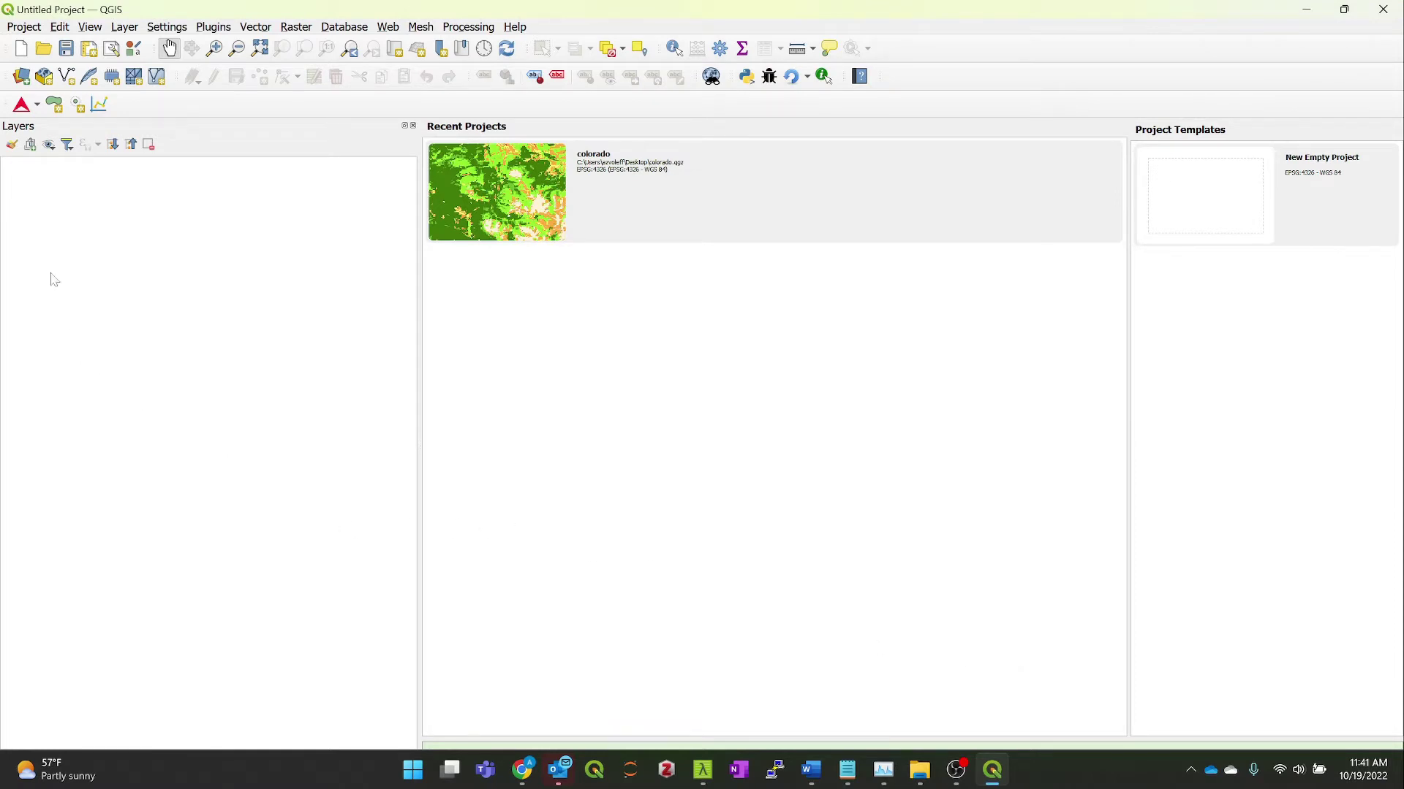
Step: From the Trends.Earth panel, open the SDG 15.3.1 sub-indicators dialog for remote execution
{"action": "left_click", "coordinate": [24, 105]}
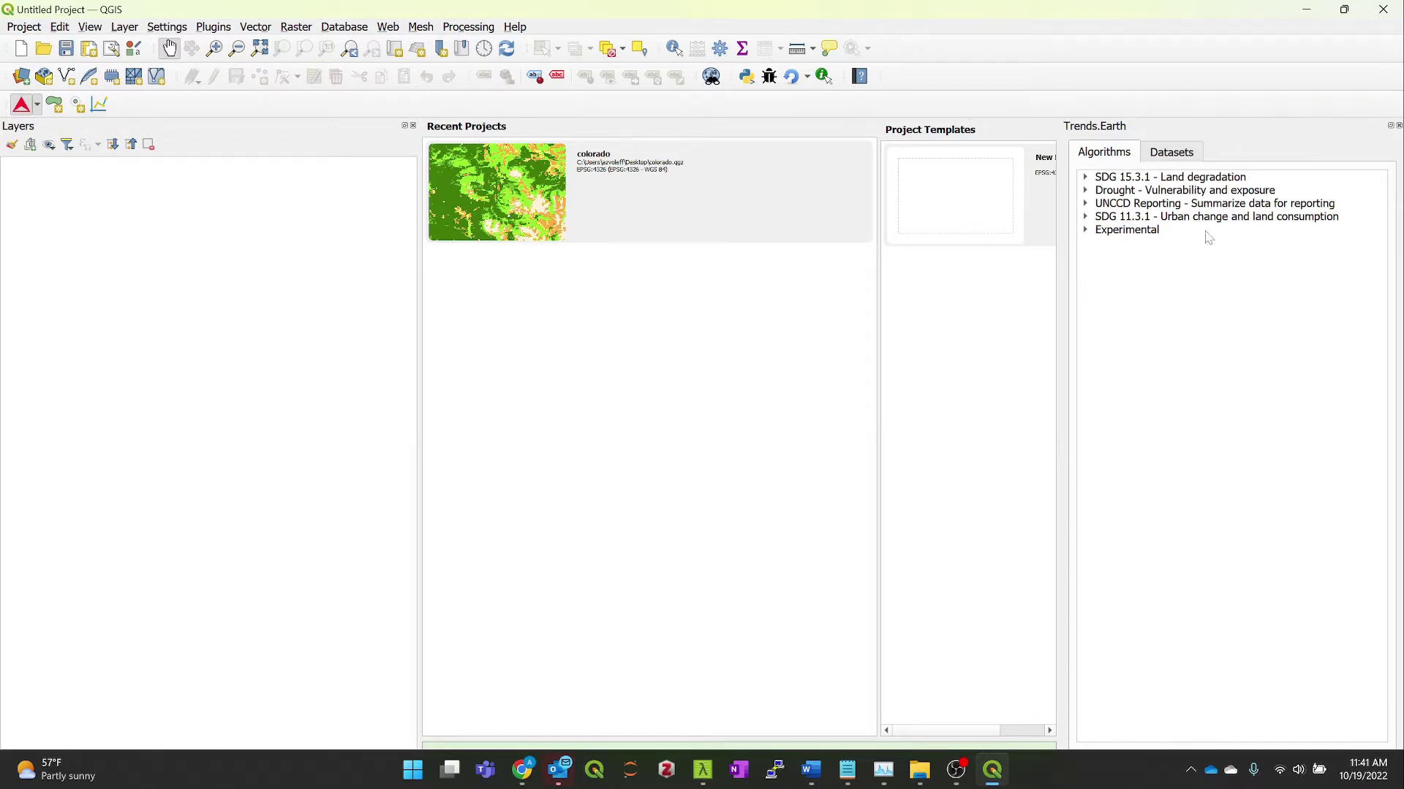
{"action": "left_click", "coordinate": [1087, 179]}
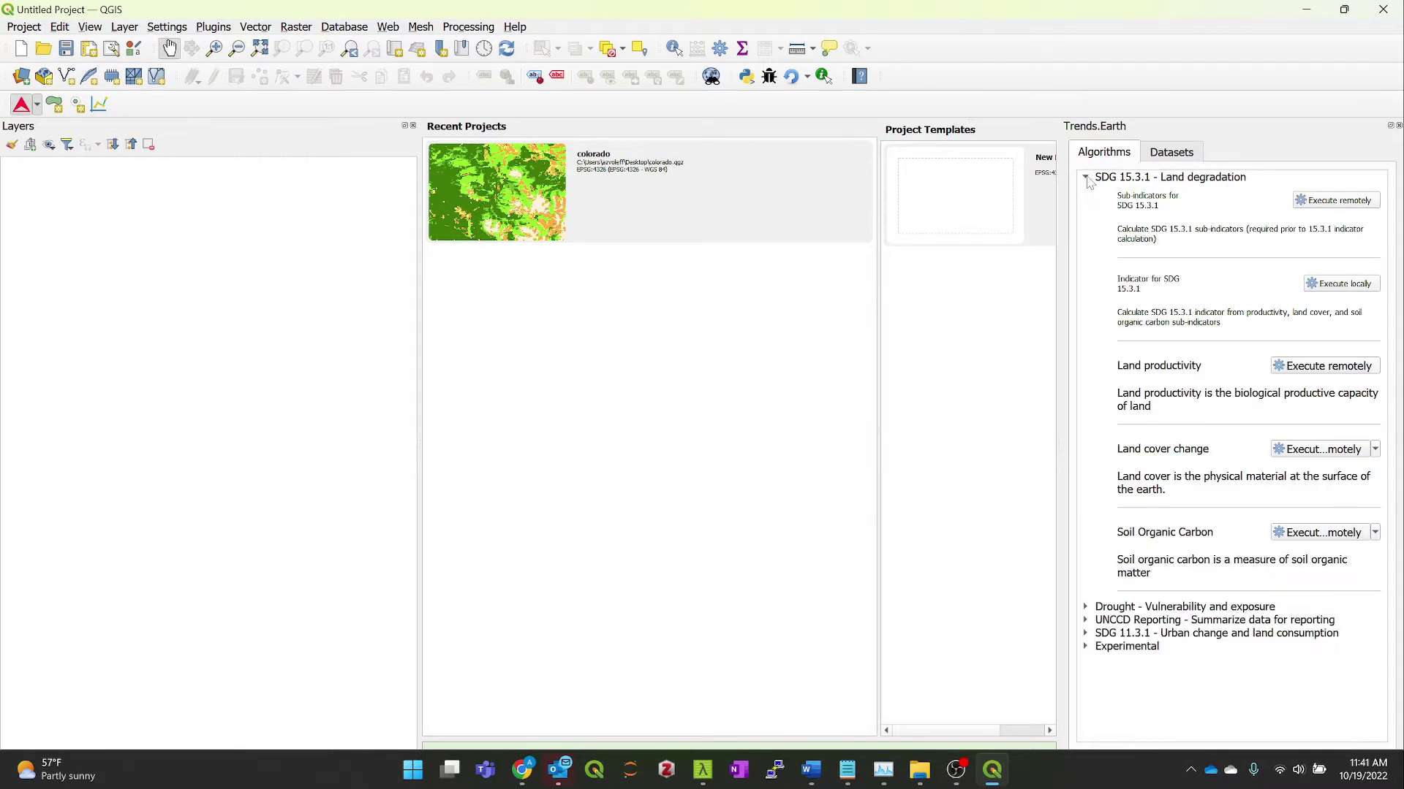
{"action": "left_click", "coordinate": [1342, 206]}
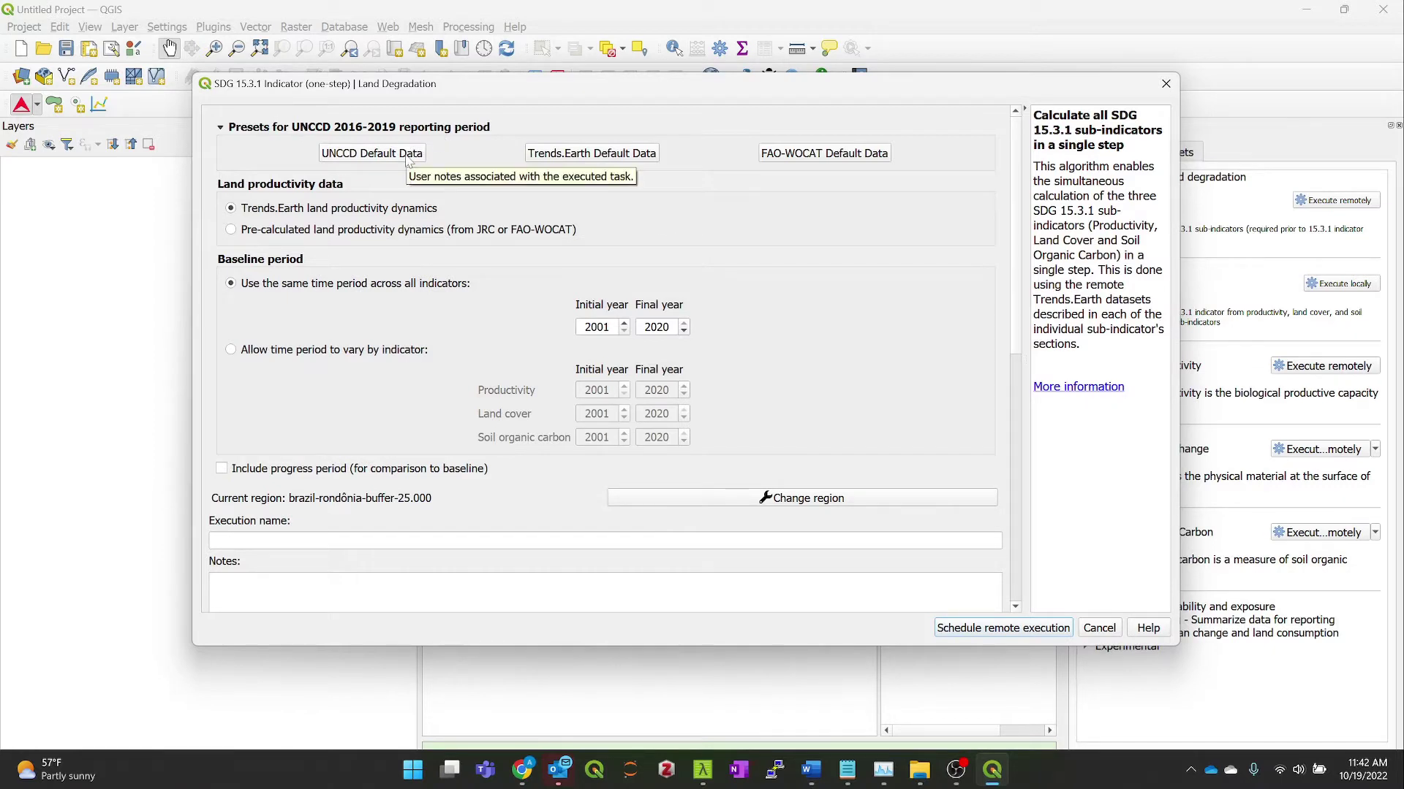
Step: Apply the UNCCD default data preset but keep the custom MapBiomas land cover legend
{"action": "left_click", "coordinate": [408, 157]}
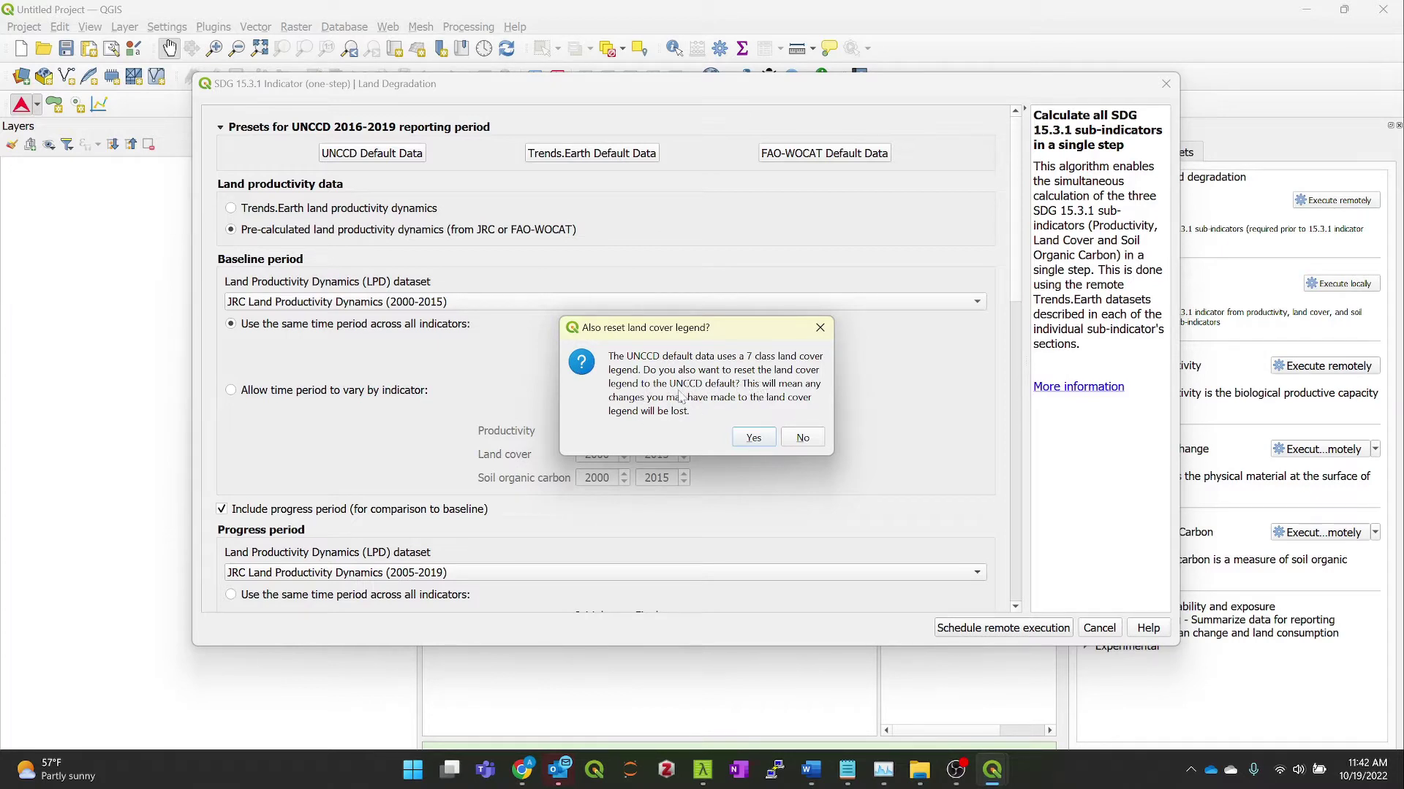
{"action": "left_click", "coordinate": [803, 438]}
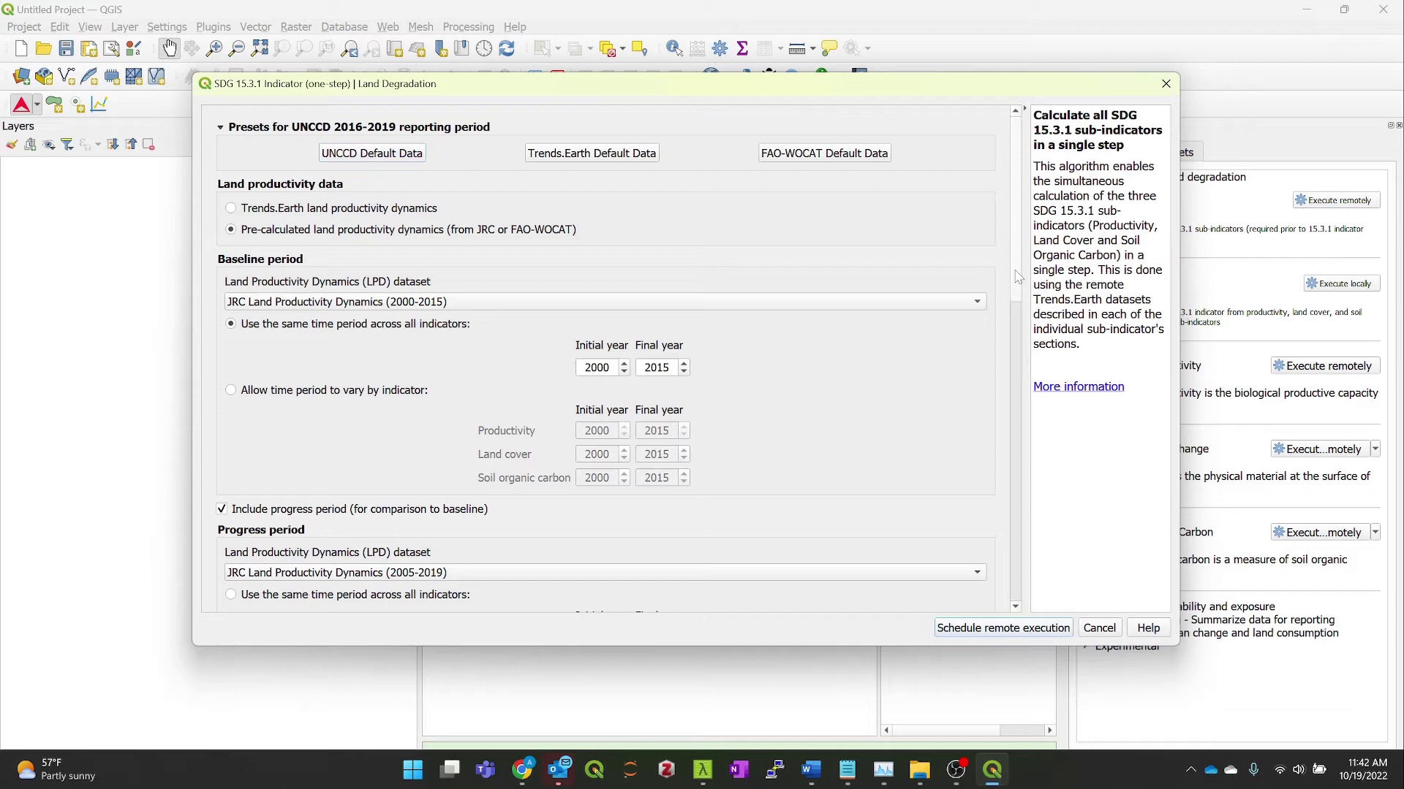
{"action": "left_click_drag", "start_coordinate": [1018, 277], "coordinate": [1025, 585]}
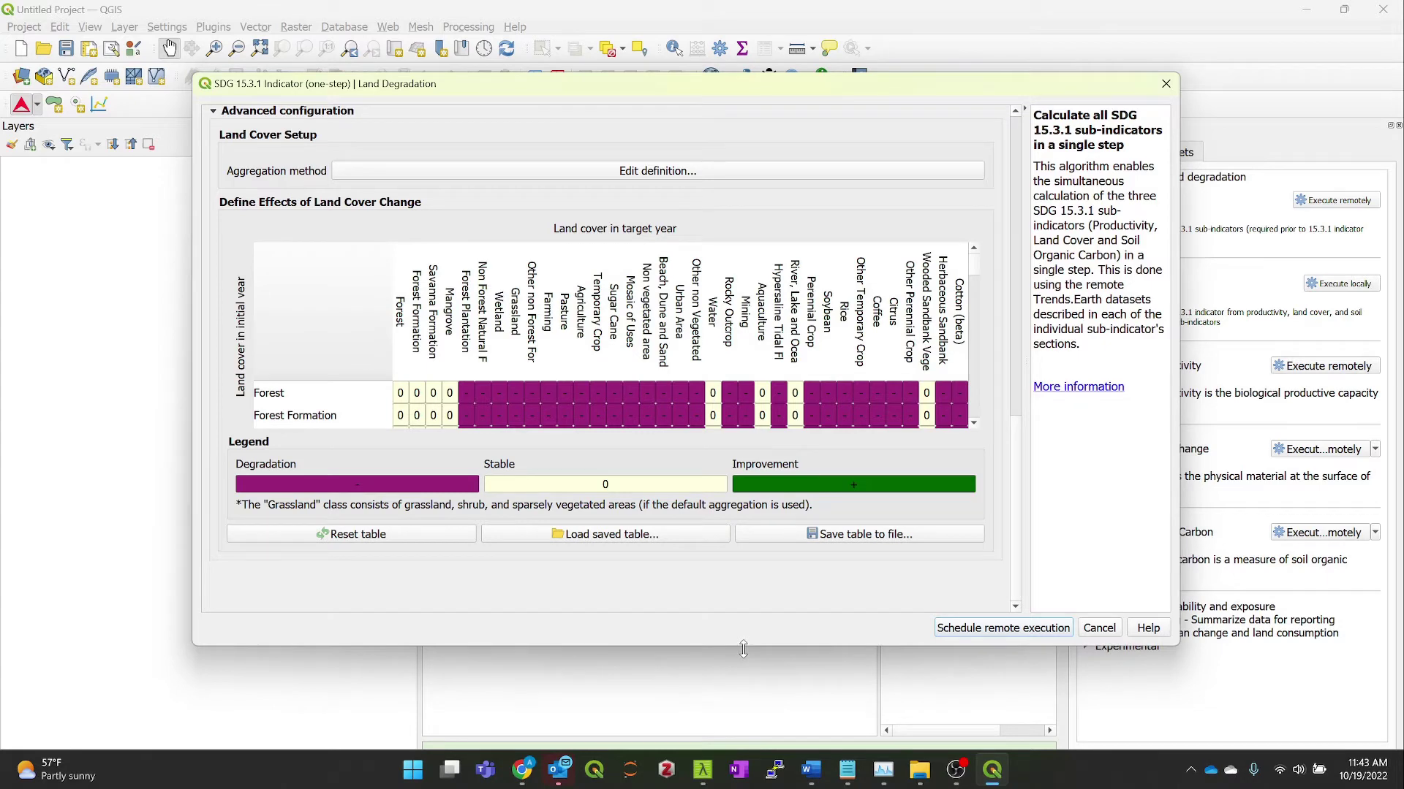
{"action": "left_click_drag", "start_coordinate": [743, 649], "coordinate": [743, 722]}
Step: Review the land cover change effects matrix built from the MapBiomas classes
{"action": "scroll", "coordinate": [695, 422], "scroll_direction": "down", "scroll_amount": 2}
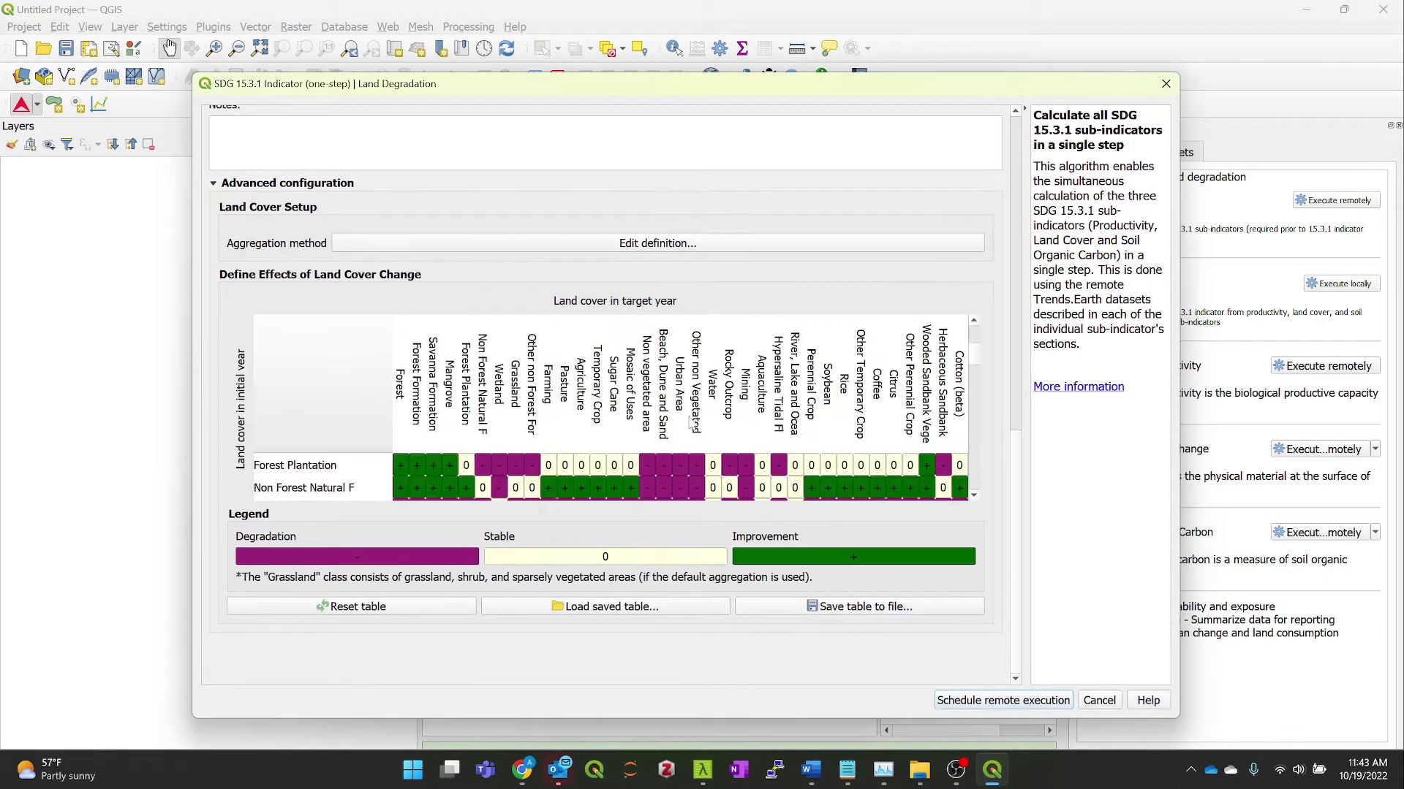
{"action": "scroll", "coordinate": [695, 421], "scroll_direction": "down", "scroll_amount": 6}
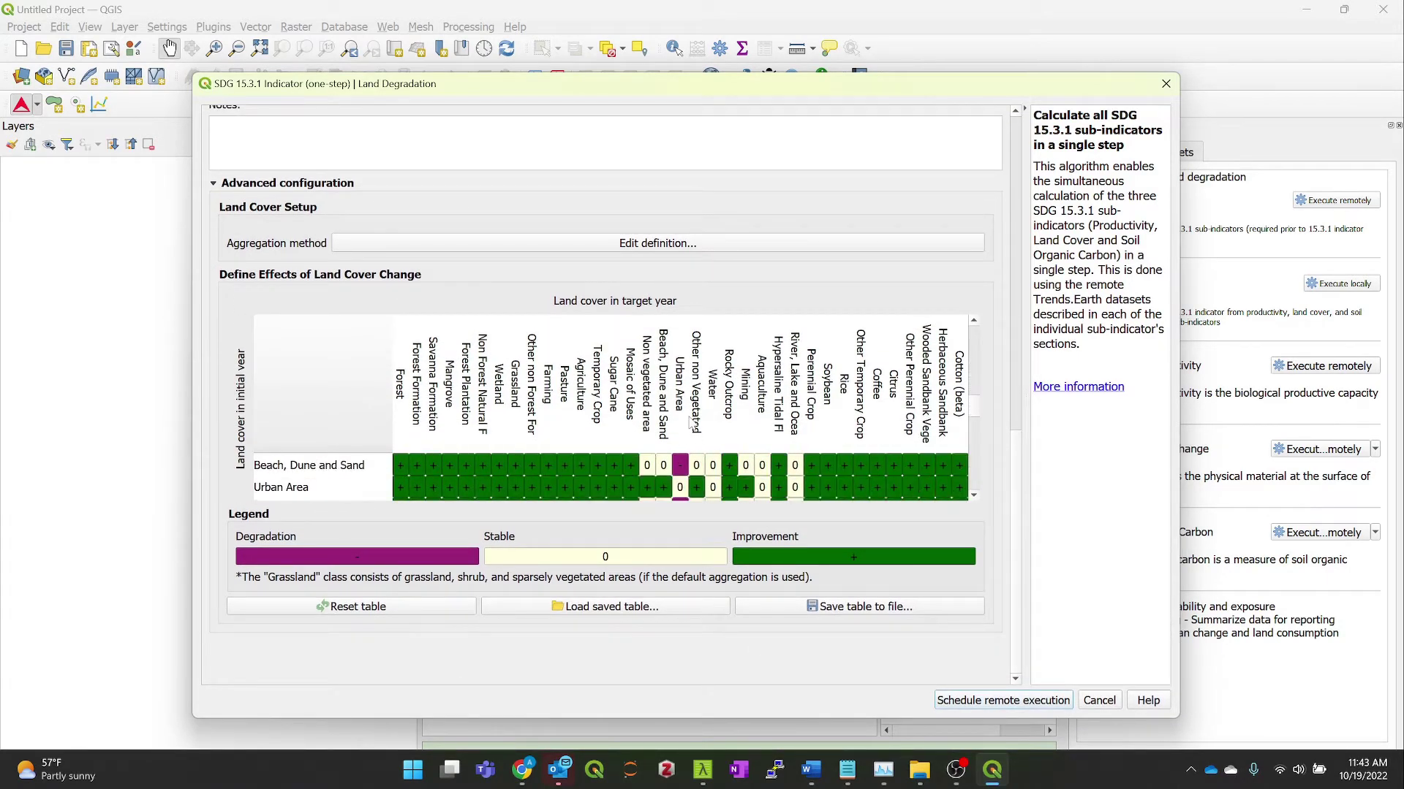
{"action": "scroll", "coordinate": [695, 422], "scroll_direction": "down", "scroll_amount": 8}
{"action": "scroll", "coordinate": [695, 422], "scroll_direction": "down", "scroll_amount": 6}
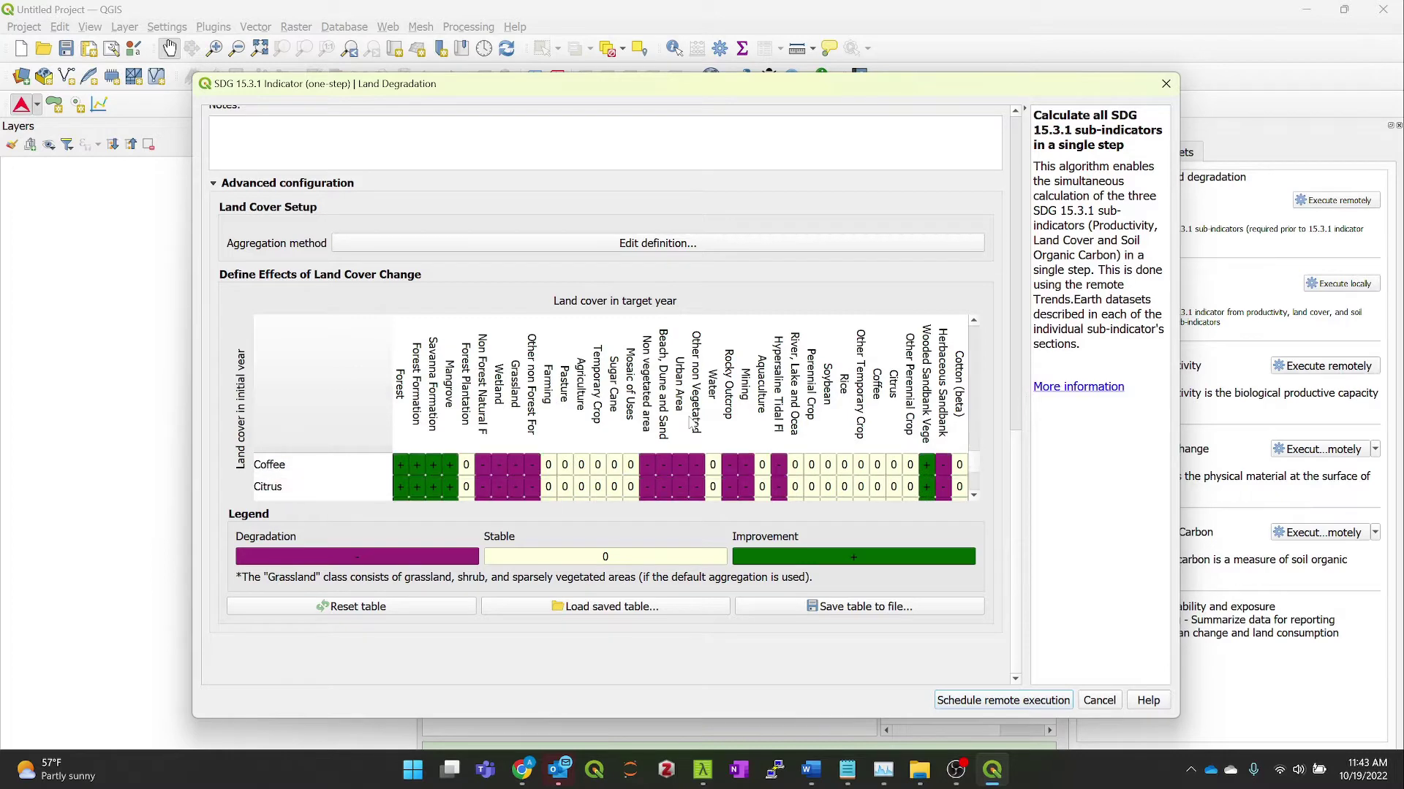
{"action": "scroll", "coordinate": [695, 422], "scroll_direction": "up", "scroll_amount": 13}
{"action": "scroll", "coordinate": [695, 422], "scroll_direction": "up", "scroll_amount": 9}
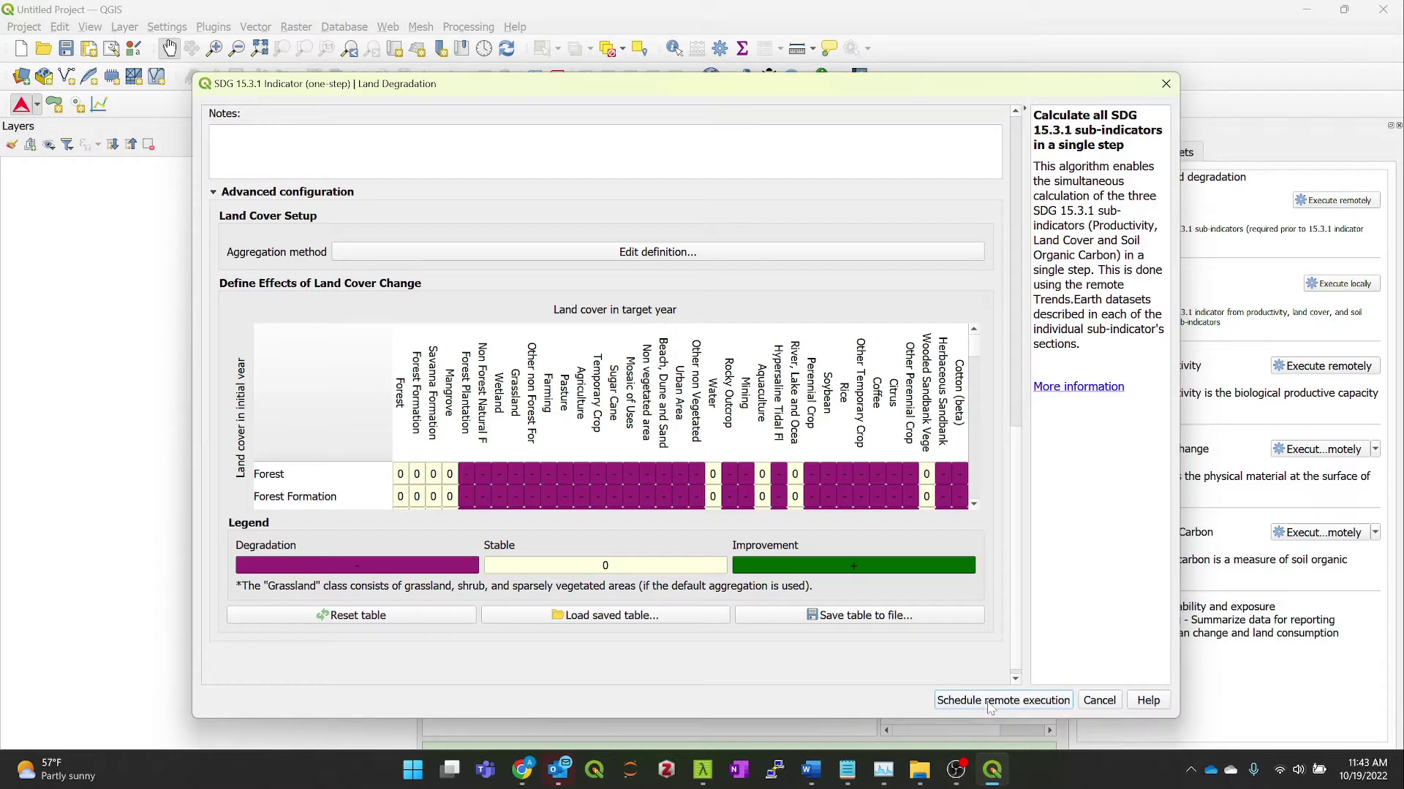
Step: Schedule the sub-indicator job remotely and confirm its baseline and progress tasks in Datasets
{"action": "left_click", "coordinate": [989, 702]}
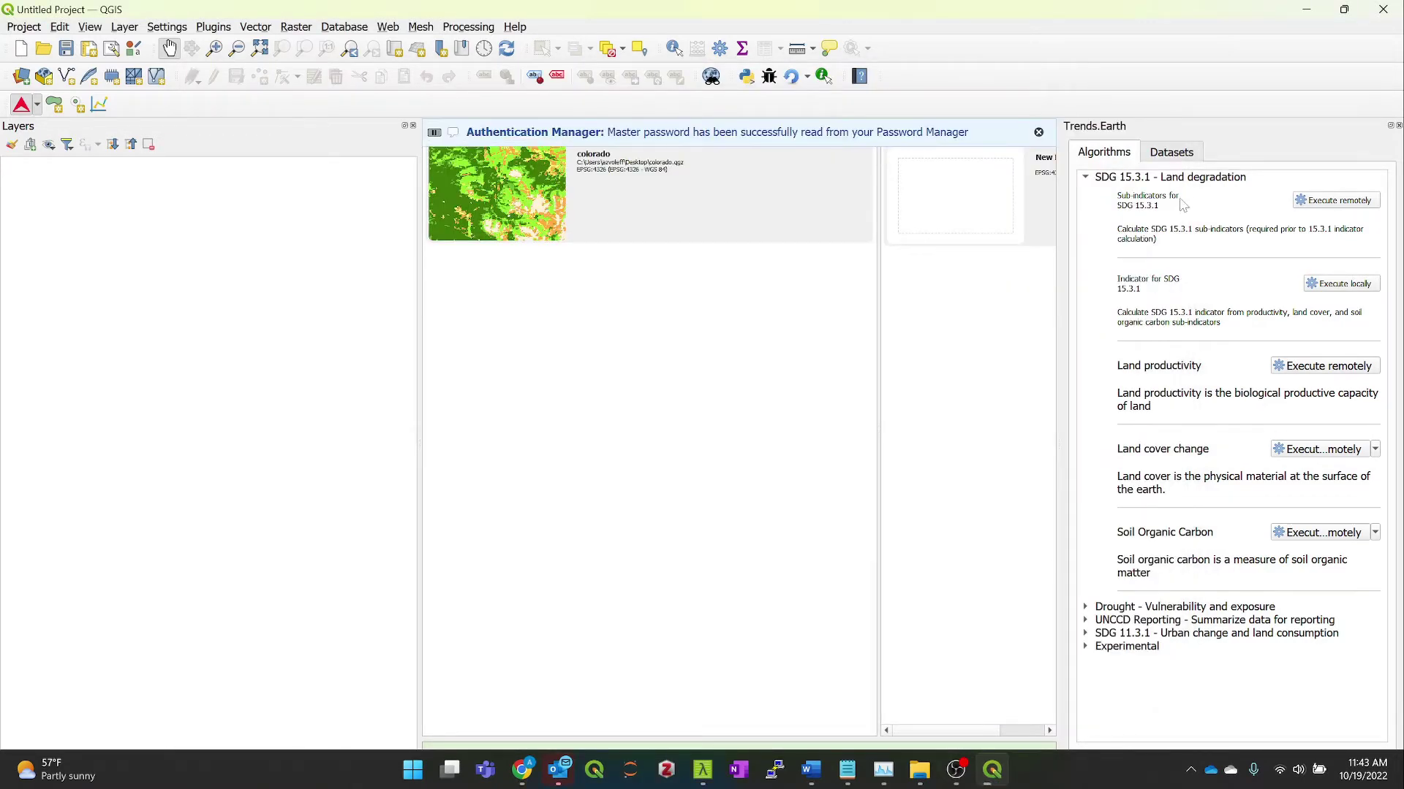
{"action": "left_click", "coordinate": [1168, 149]}
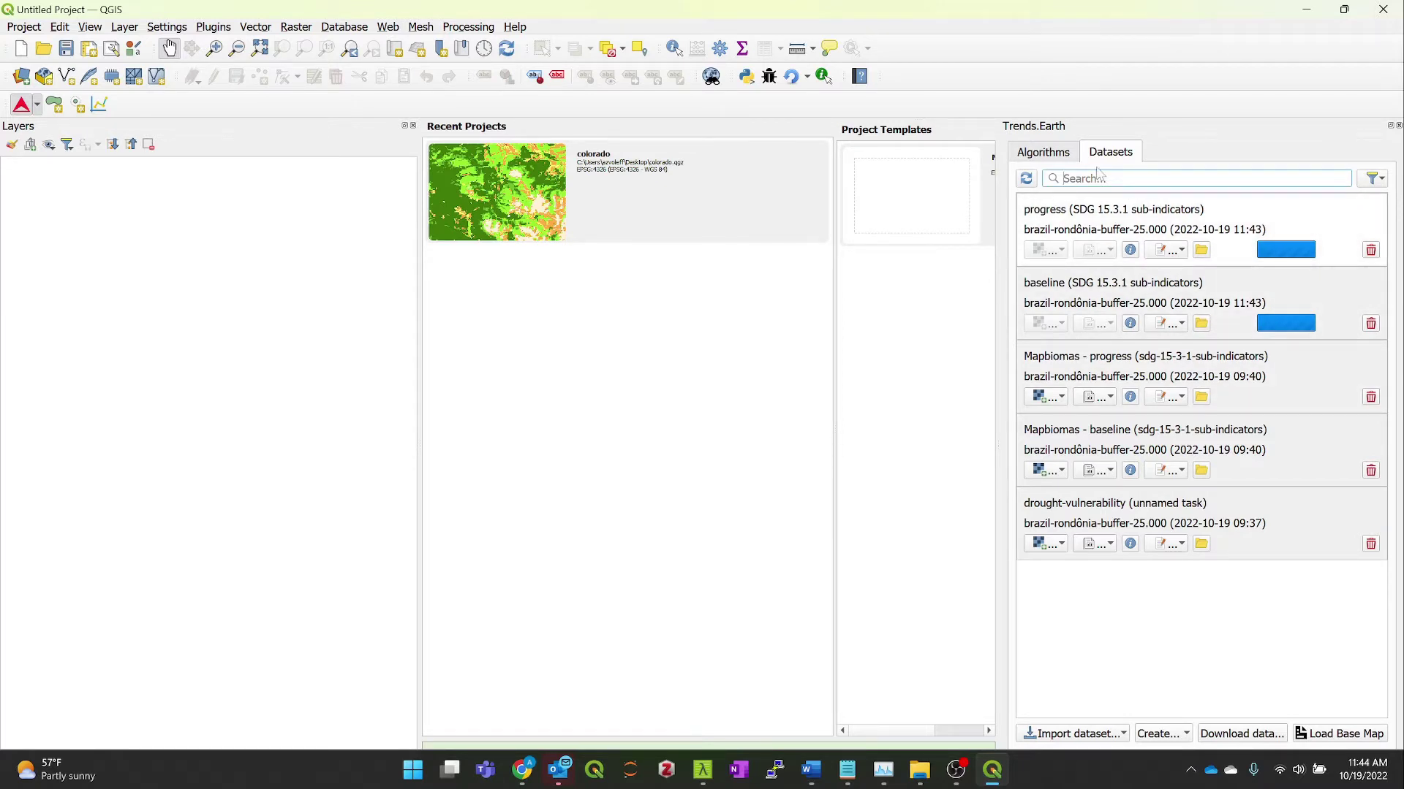
{"action": "left_click", "coordinate": [1059, 160]}
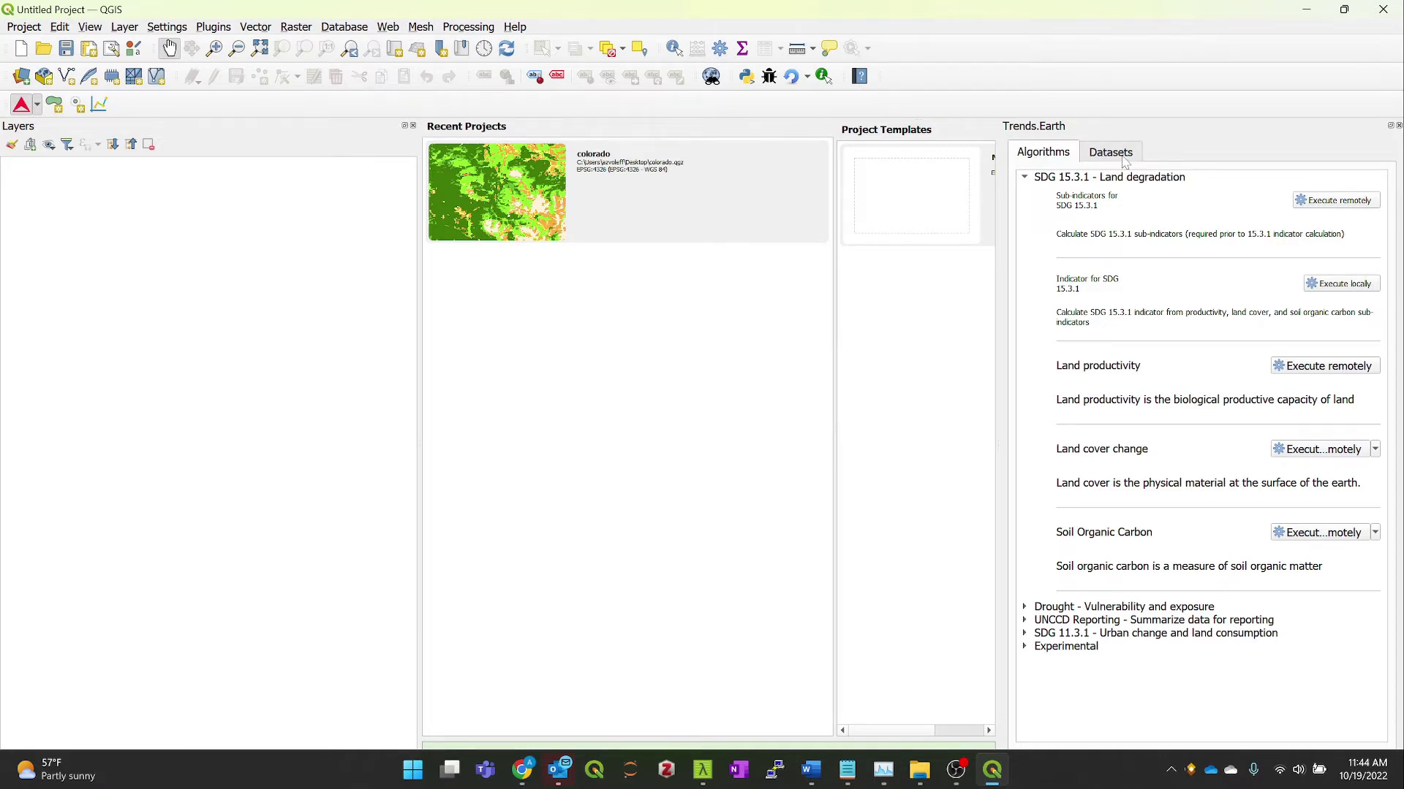
Step: Start importing a custom Land Cover dataset from the Datasets tab
{"action": "left_click", "coordinate": [1124, 161]}
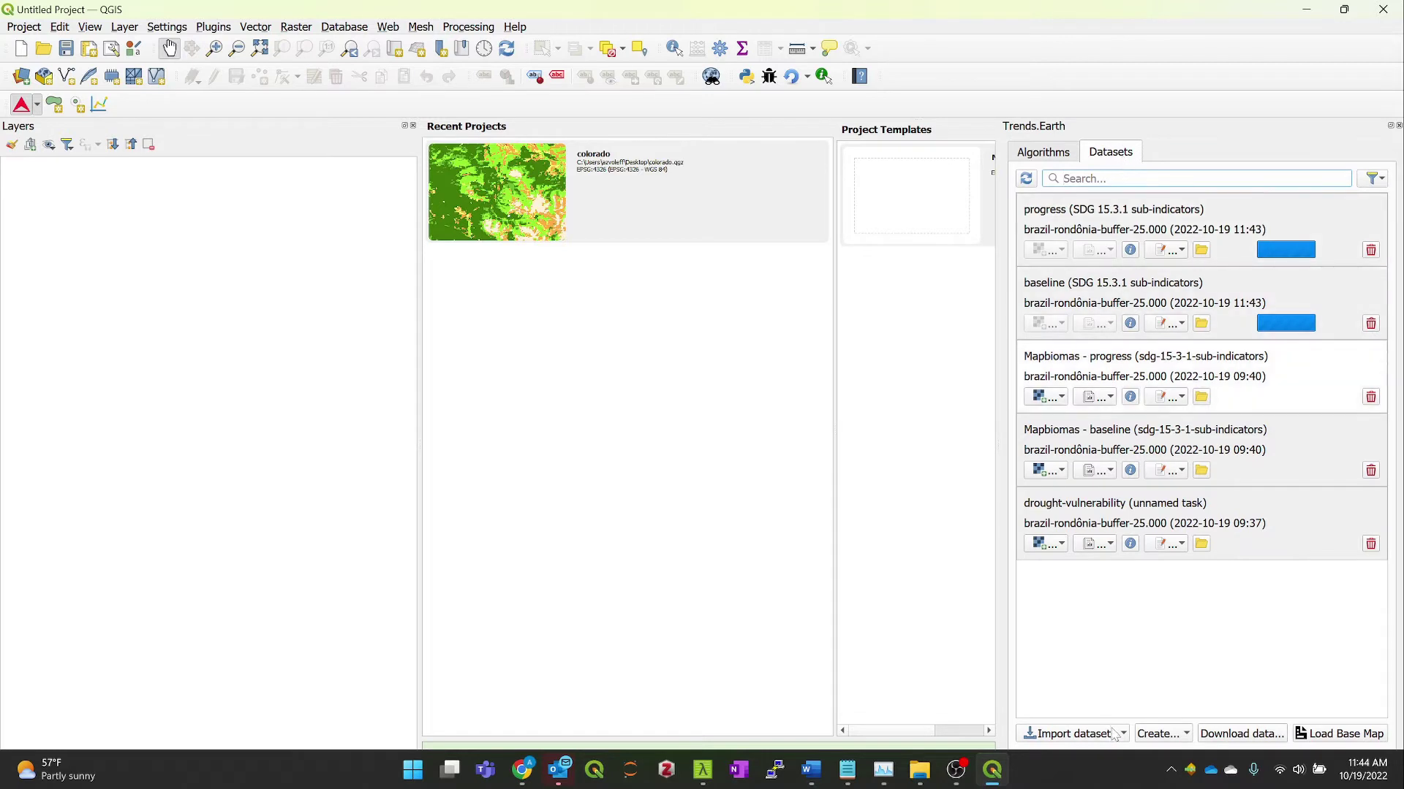
{"action": "left_click", "coordinate": [1117, 733]}
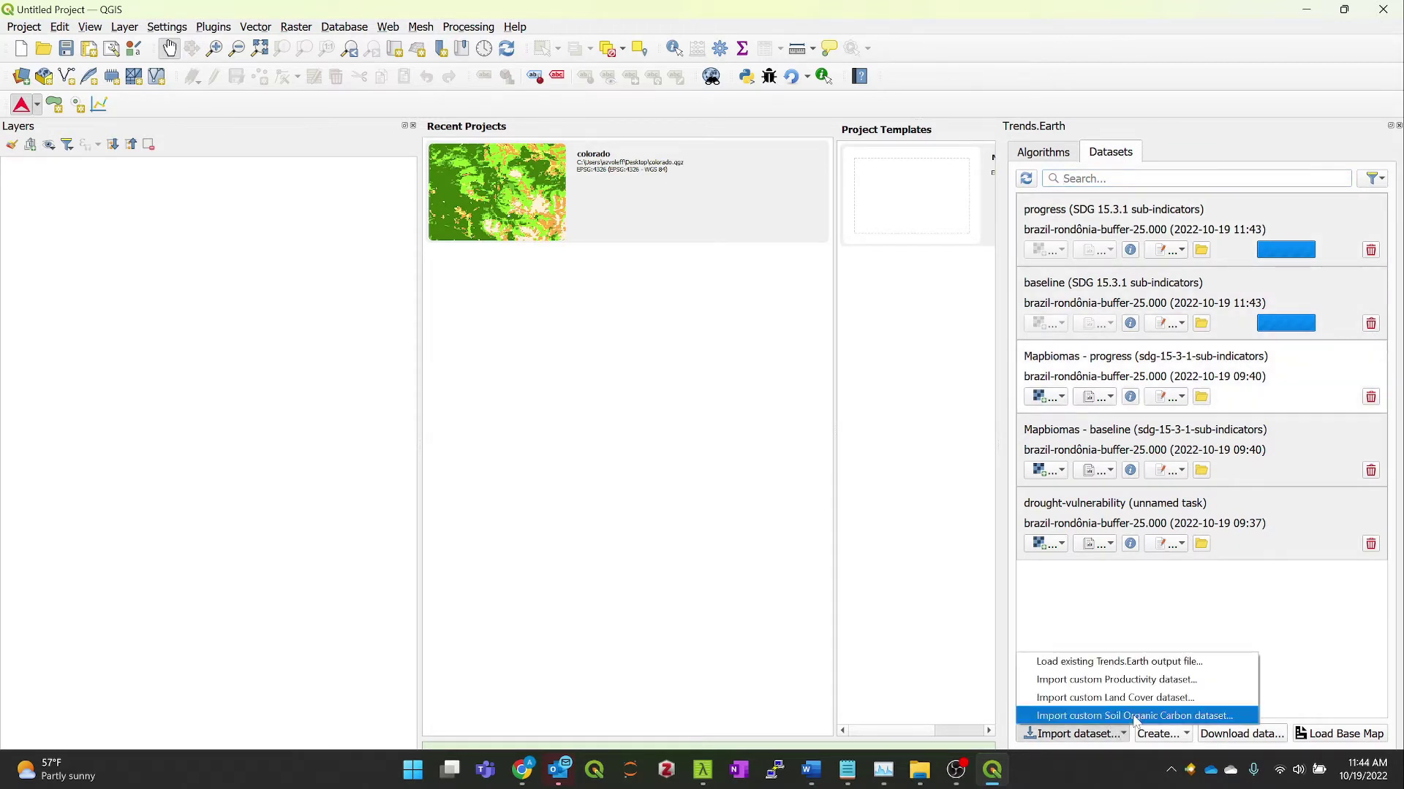
{"action": "left_click", "coordinate": [1220, 700]}
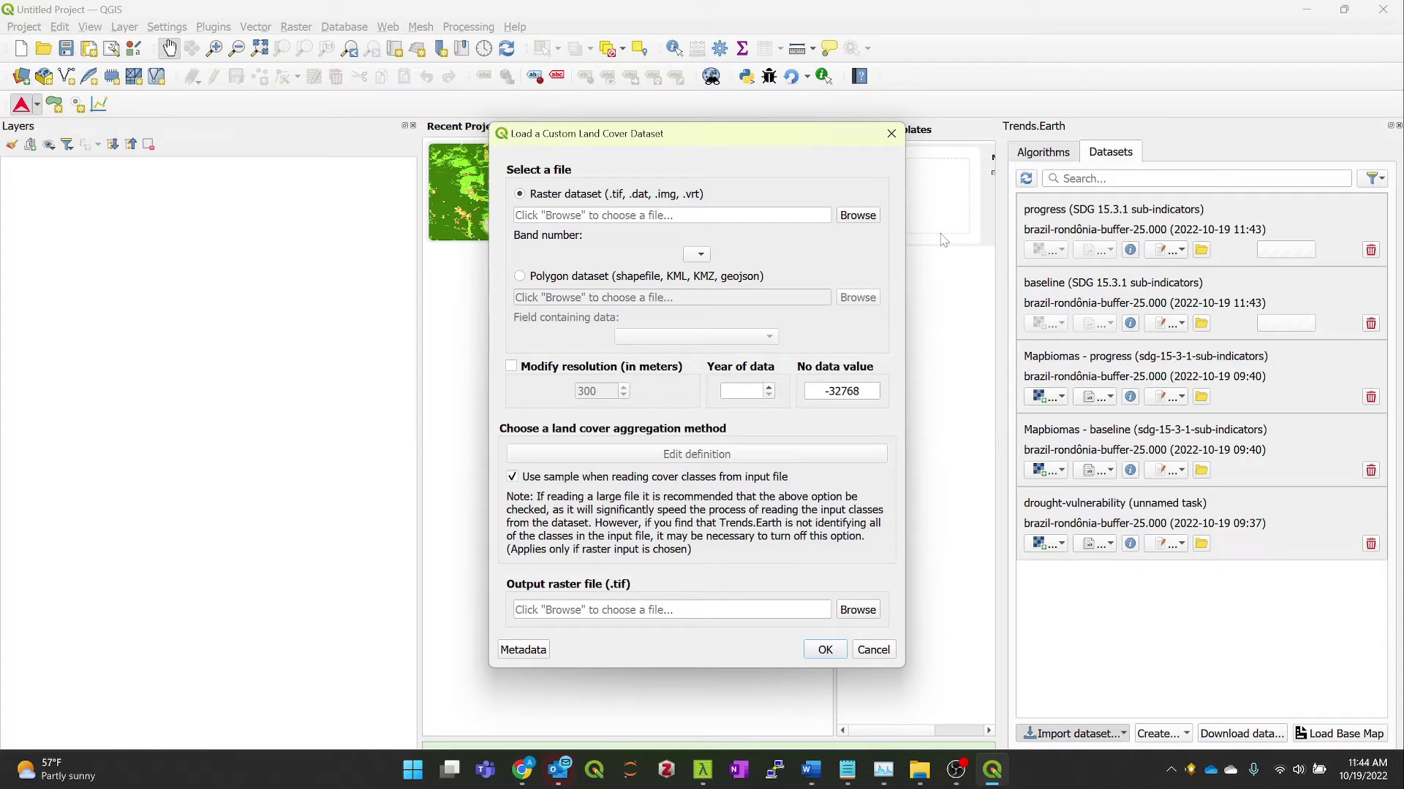
Step: Choose Rondônia_2001.tif from the Land cover - Mapbiomas demo folder and enter year 2001
{"action": "left_click", "coordinate": [868, 217]}
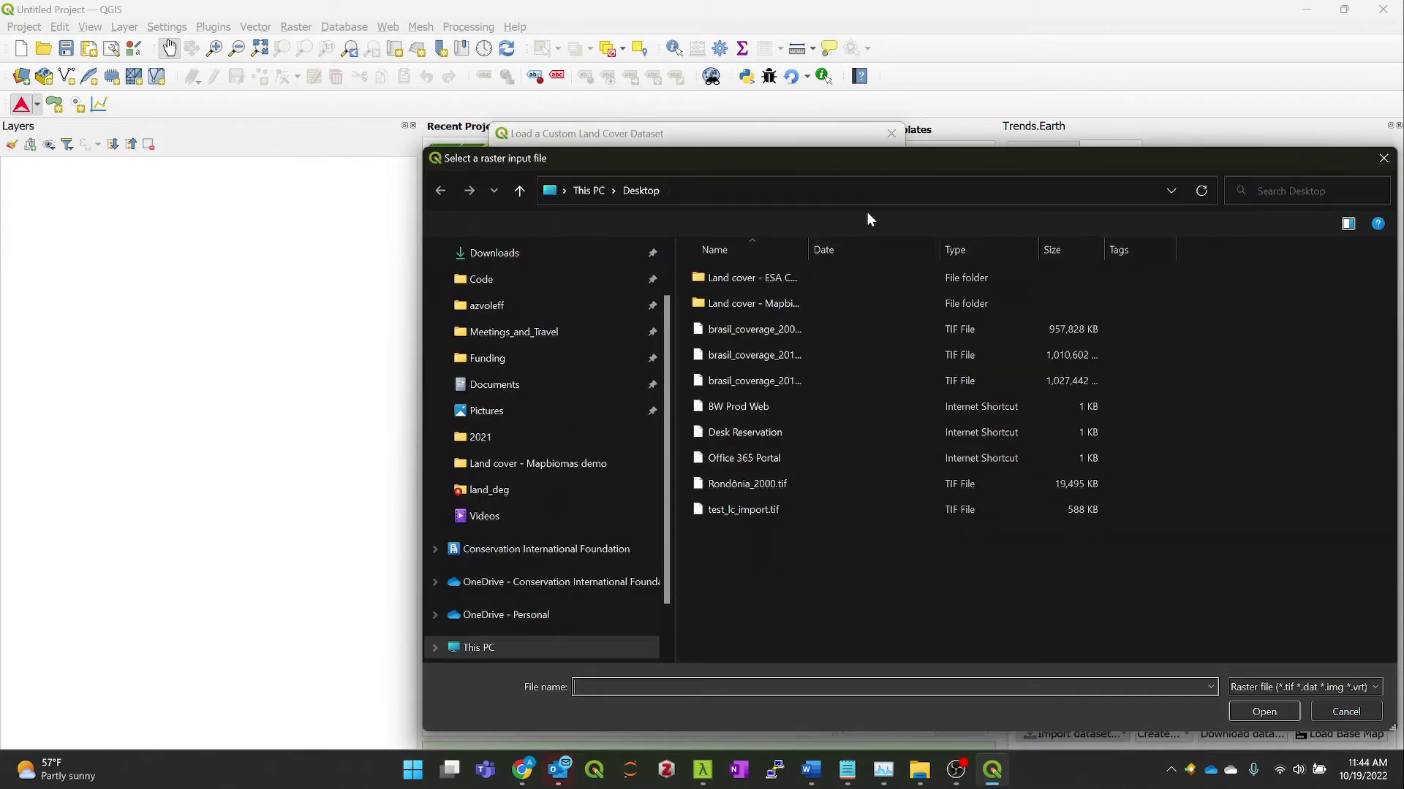
{"action": "double_click", "coordinate": [753, 297]}
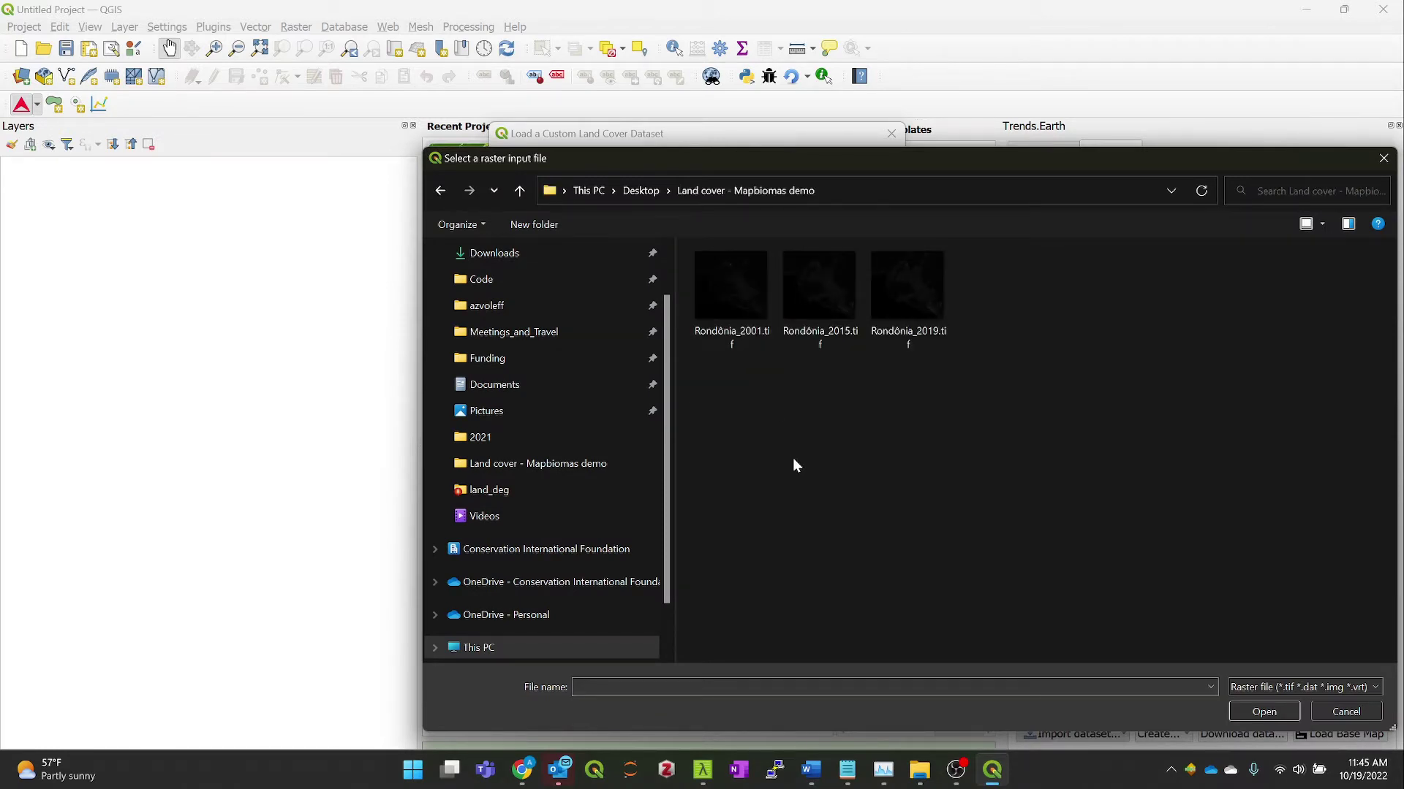
{"action": "left_click", "coordinate": [736, 275]}
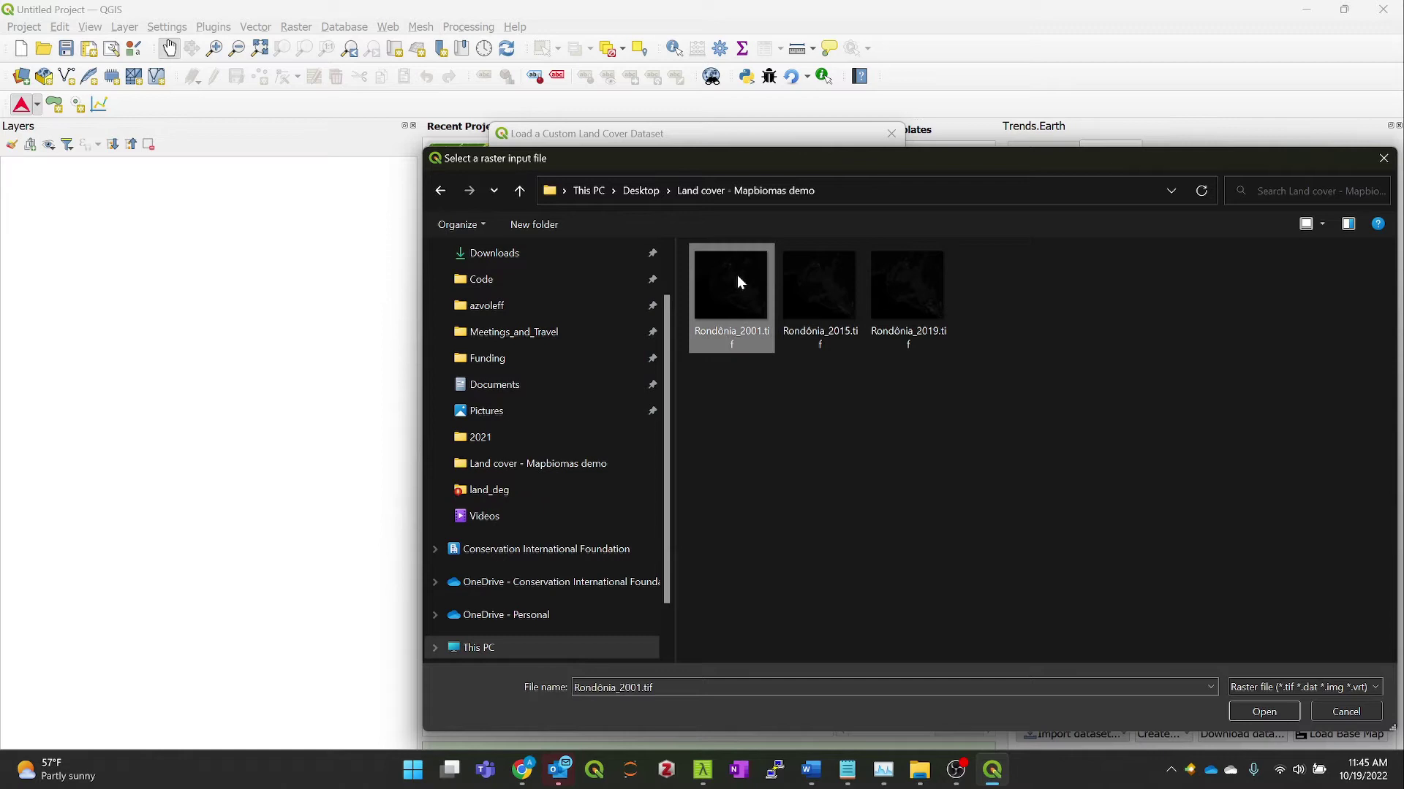
{"action": "key", "text": "Right"}
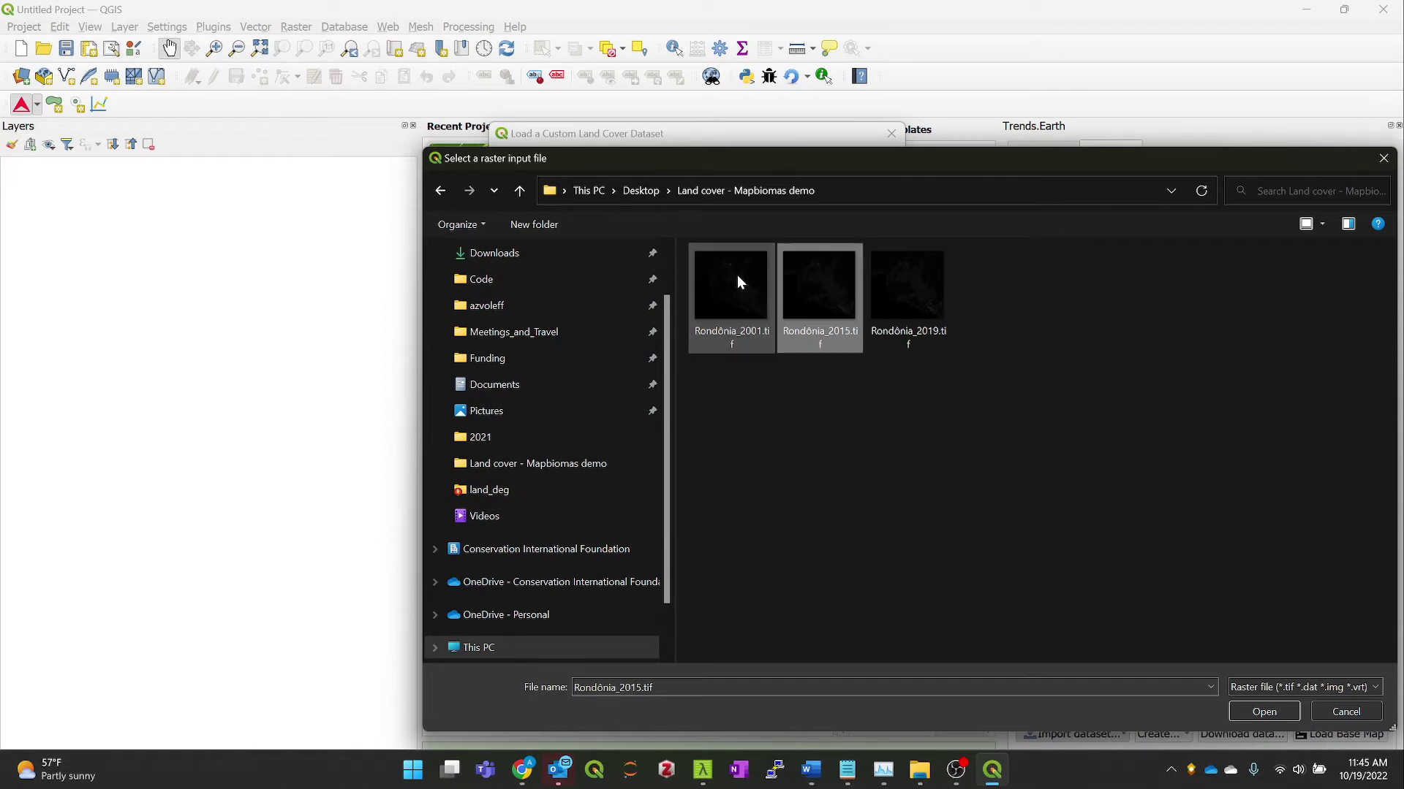
{"action": "key", "text": "Right"}
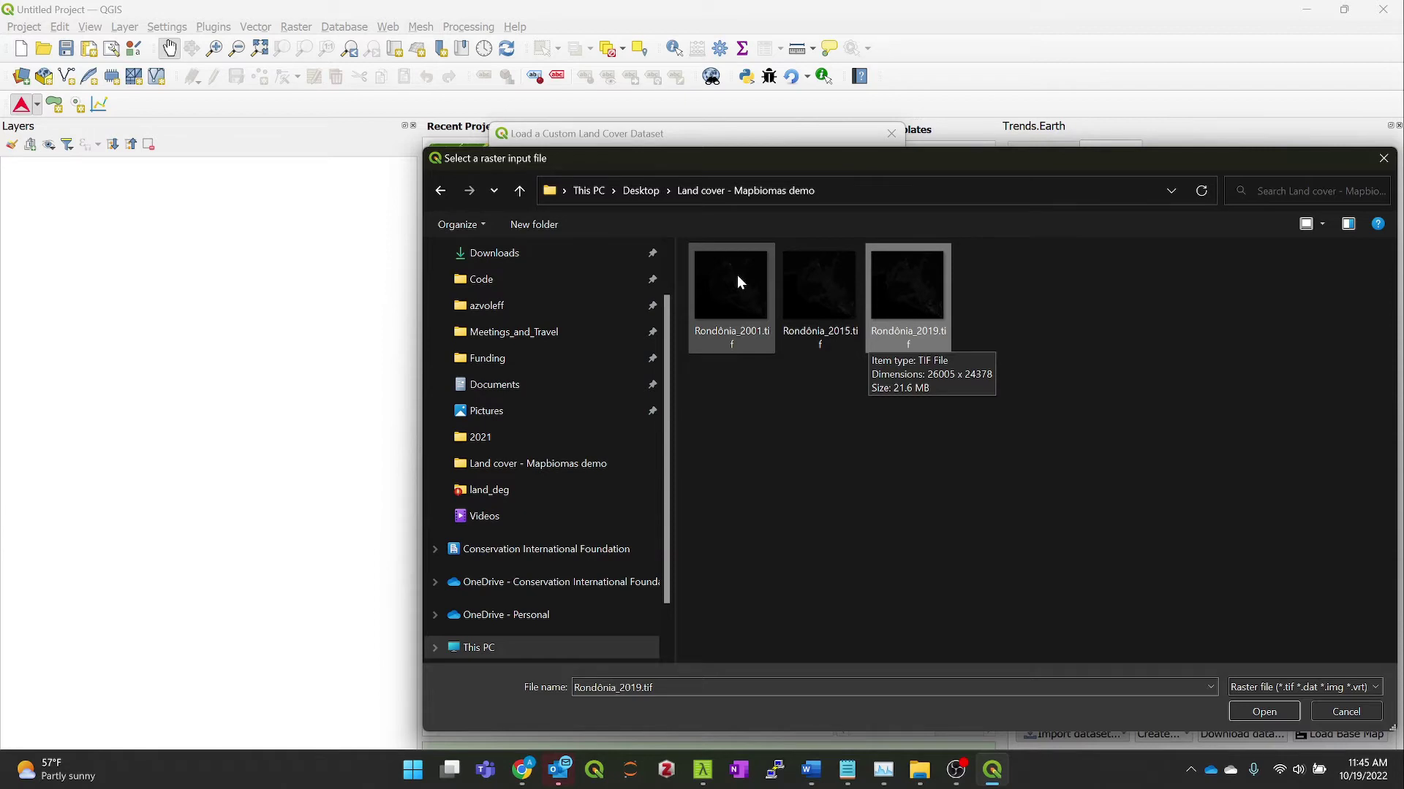
{"action": "double_click", "coordinate": [737, 276]}
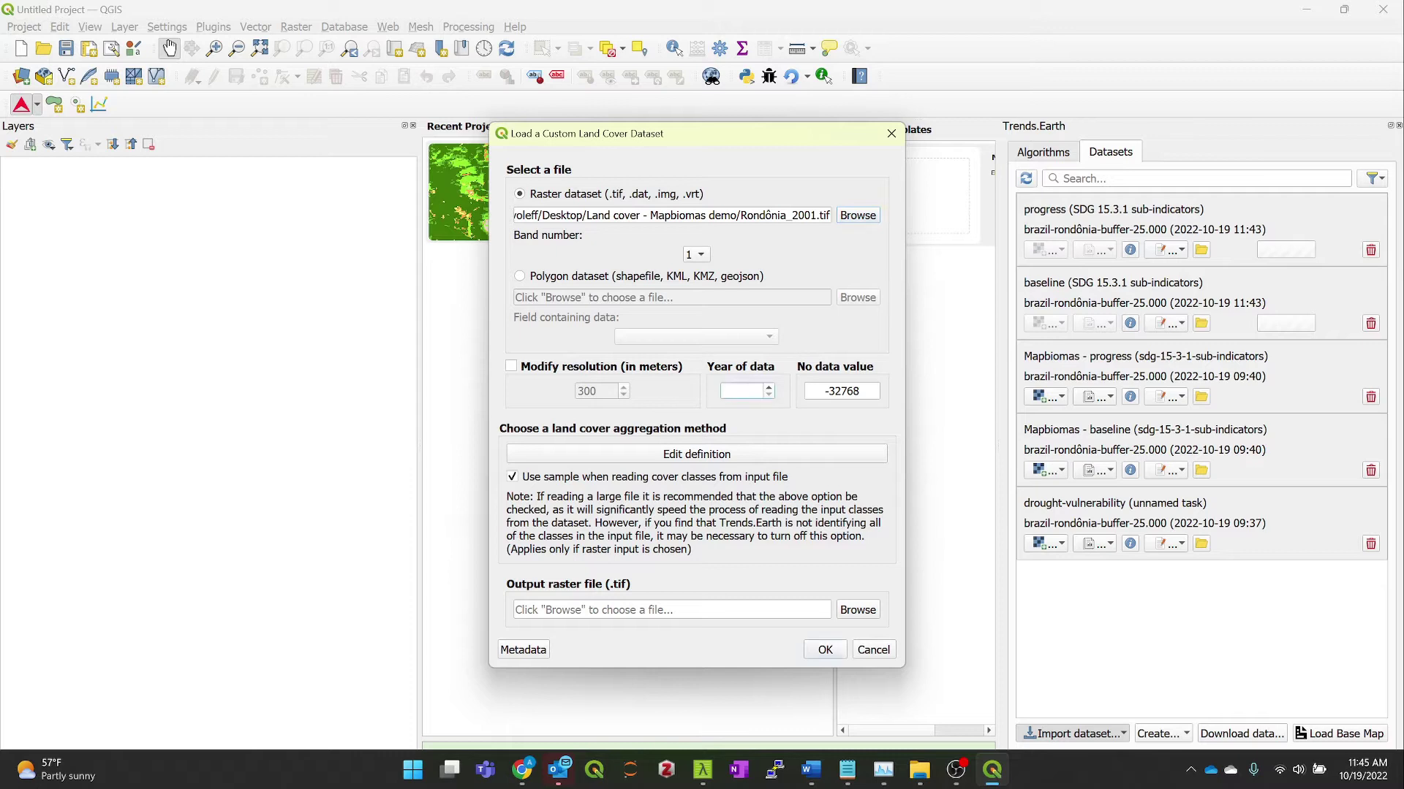
{"action": "type", "text": "2001"}
Step: Open the land cover aggregation table for Rondônia_2001.tif and scan its input codes
{"action": "left_click", "coordinate": [727, 455]}
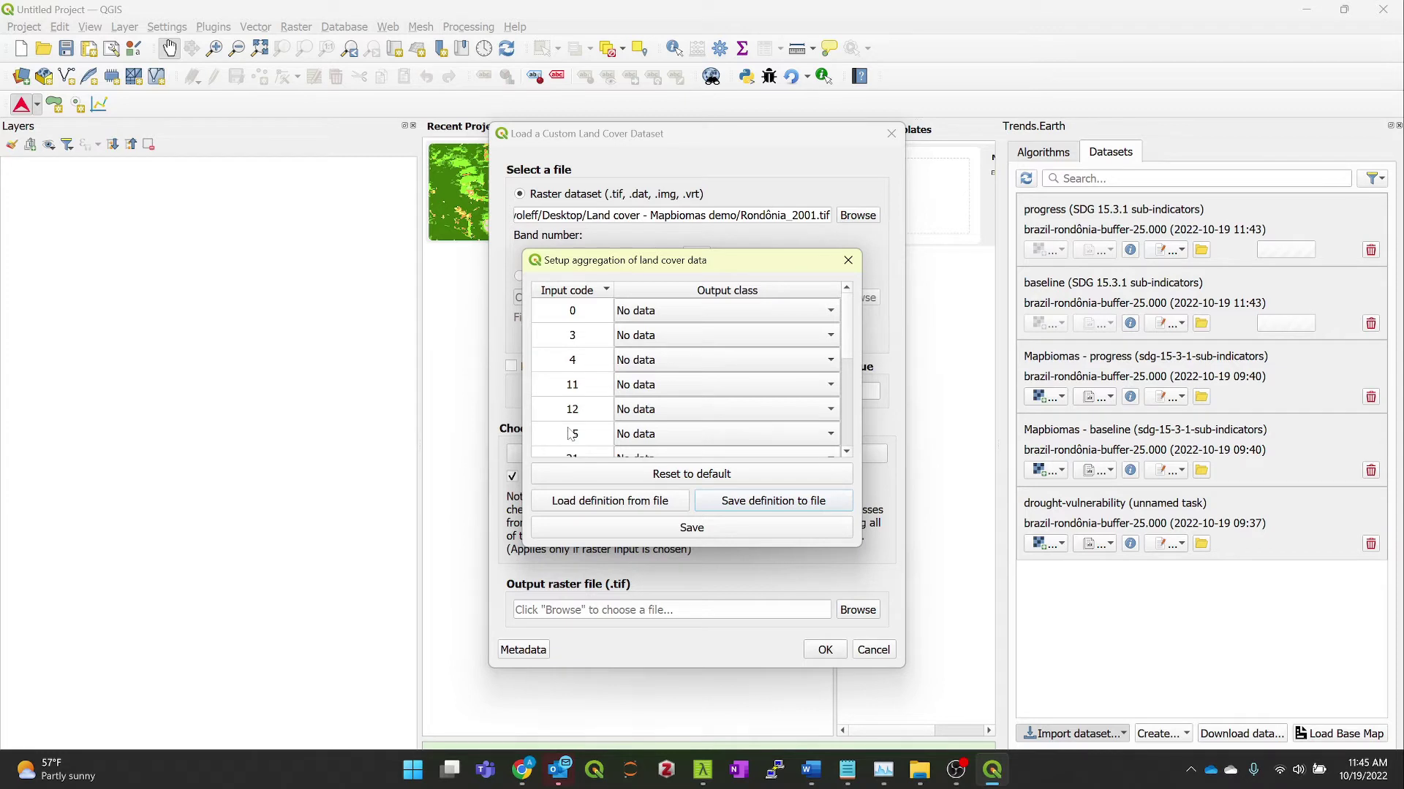
{"action": "scroll", "coordinate": [571, 434], "scroll_direction": "down", "scroll_amount": 3}
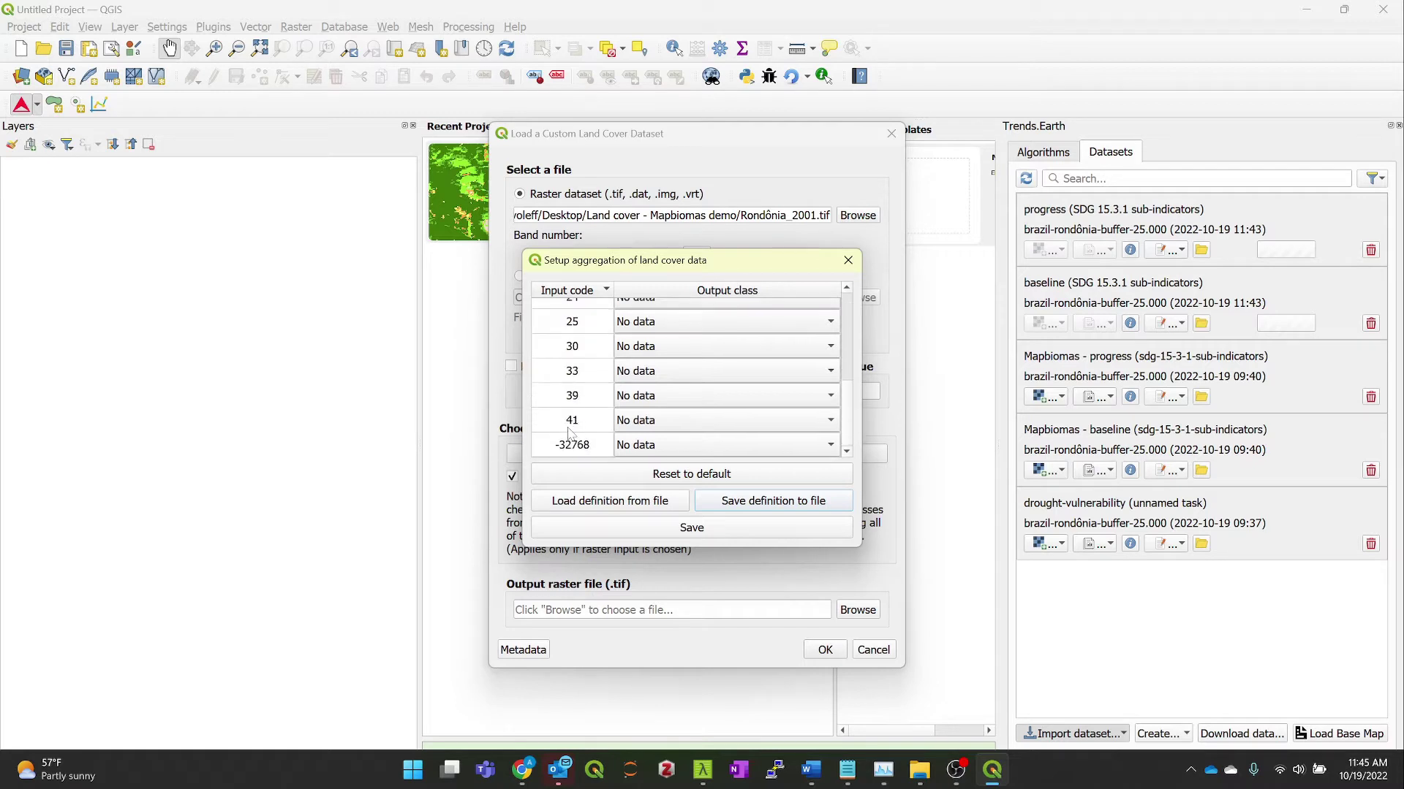
{"action": "scroll", "coordinate": [571, 435], "scroll_direction": "up", "scroll_amount": 3}
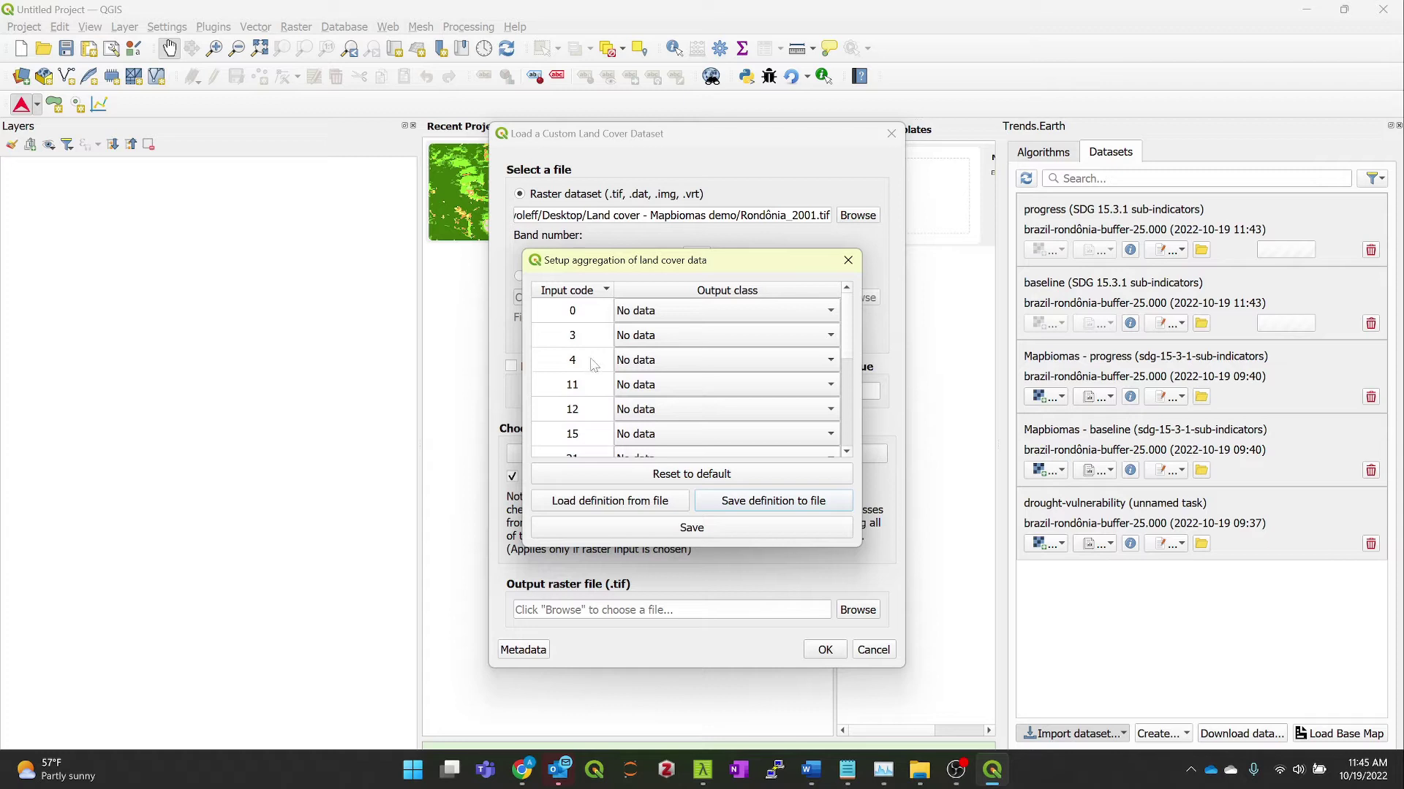
{"action": "scroll", "coordinate": [589, 436], "scroll_direction": "down", "scroll_amount": 3}
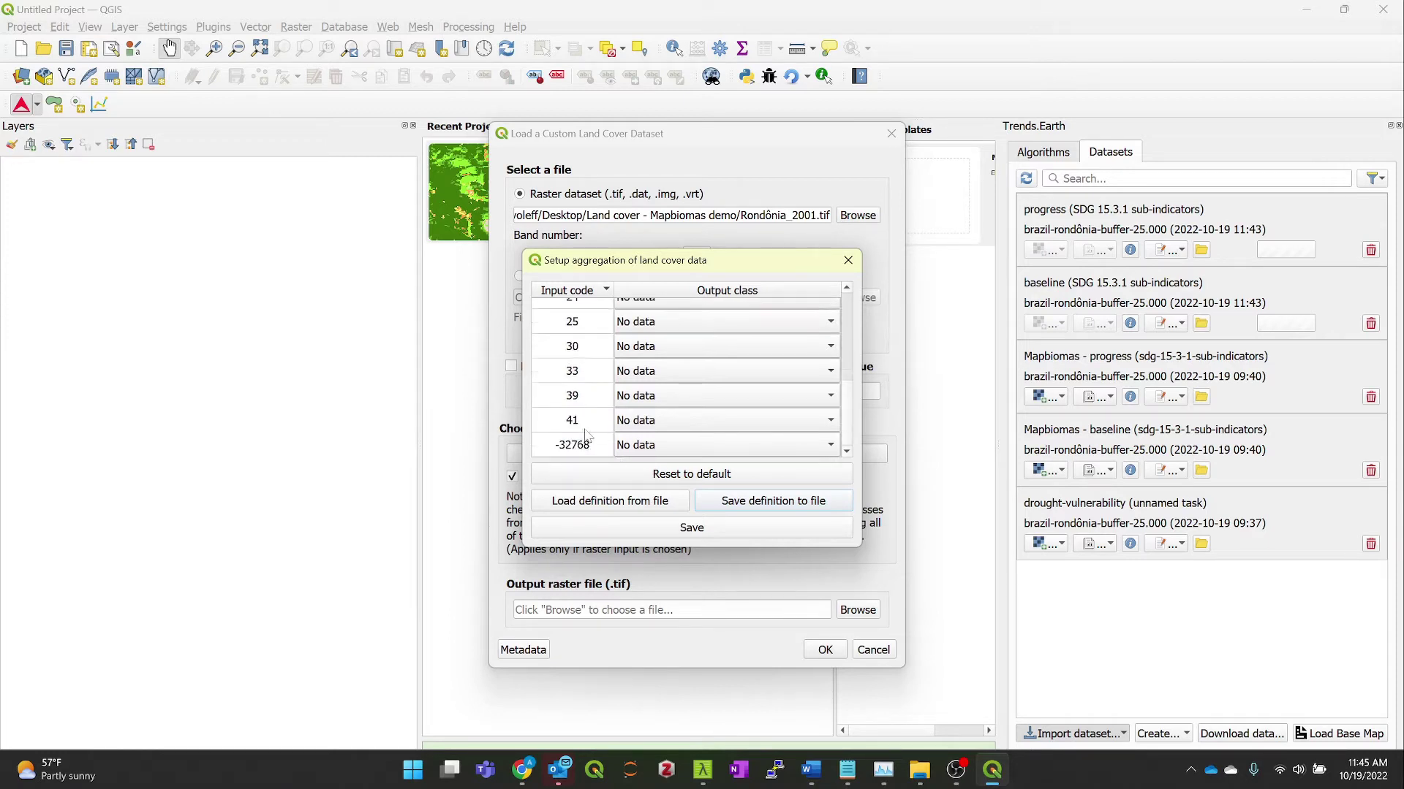
{"action": "scroll", "coordinate": [588, 435], "scroll_direction": "up", "scroll_amount": 3}
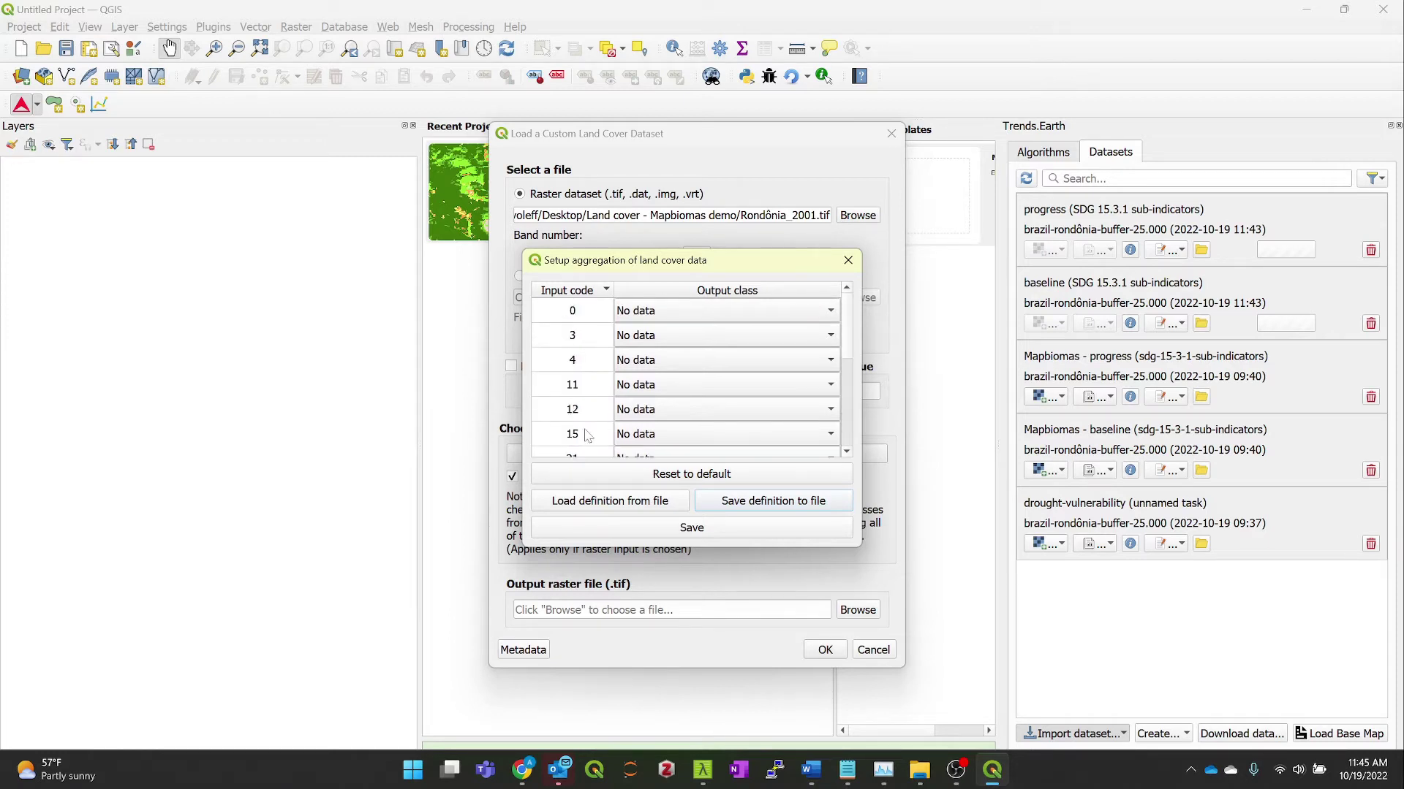
Step: Keep input code 0 as No data and map input code 3 to Urban Area
{"action": "left_click", "coordinate": [716, 317]}
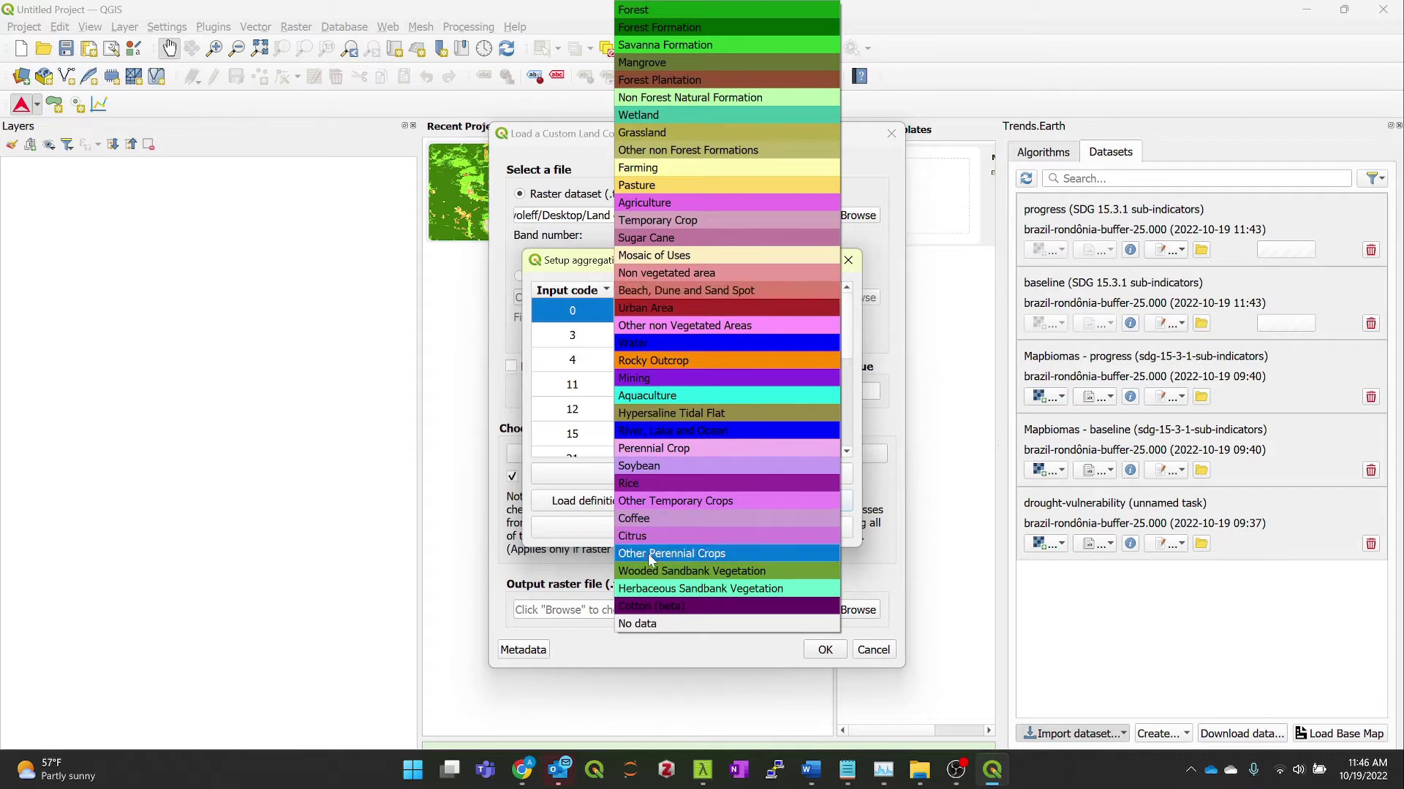
{"action": "left_click", "coordinate": [650, 626]}
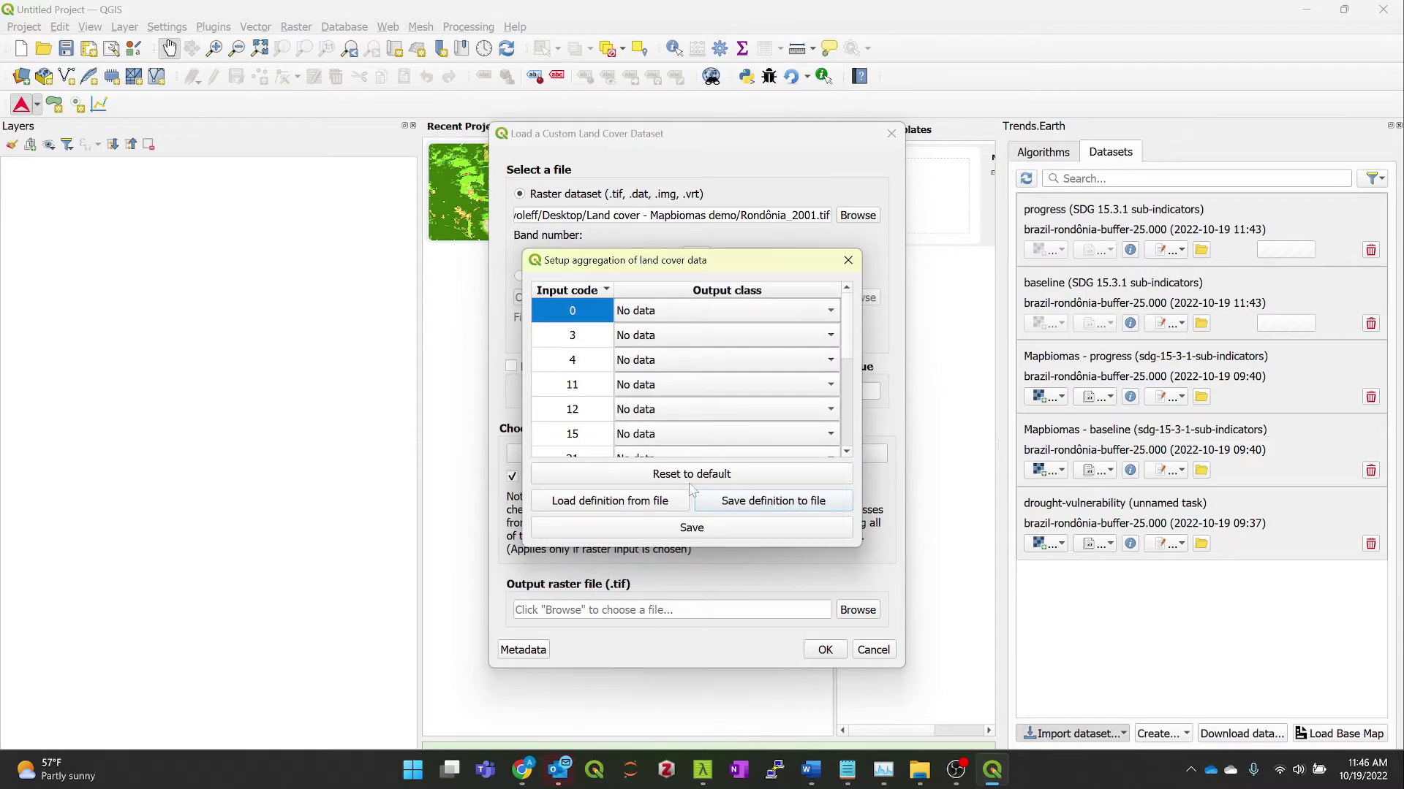
{"action": "left_click", "coordinate": [654, 336]}
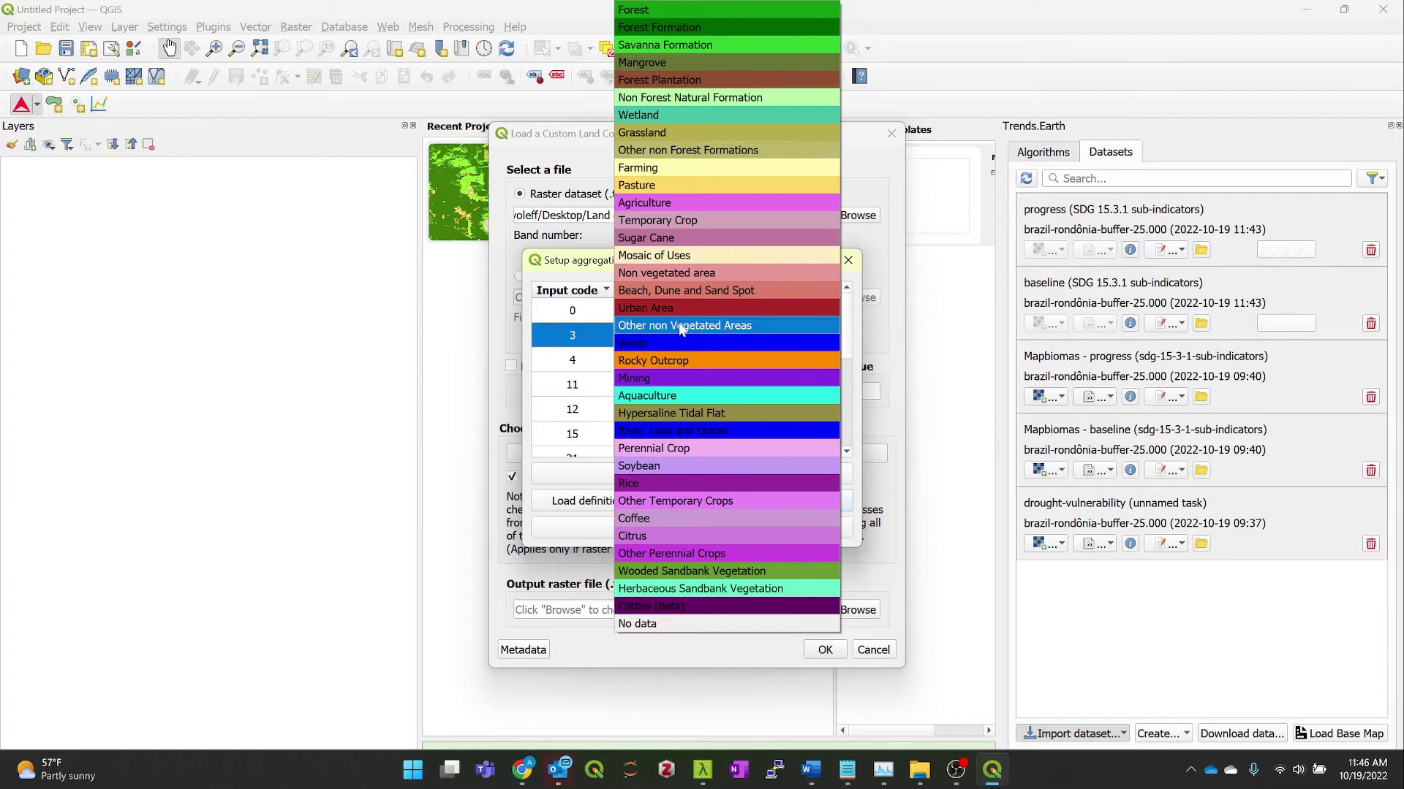
{"action": "left_click", "coordinate": [680, 325]}
{"action": "left_click", "coordinate": [712, 338]}
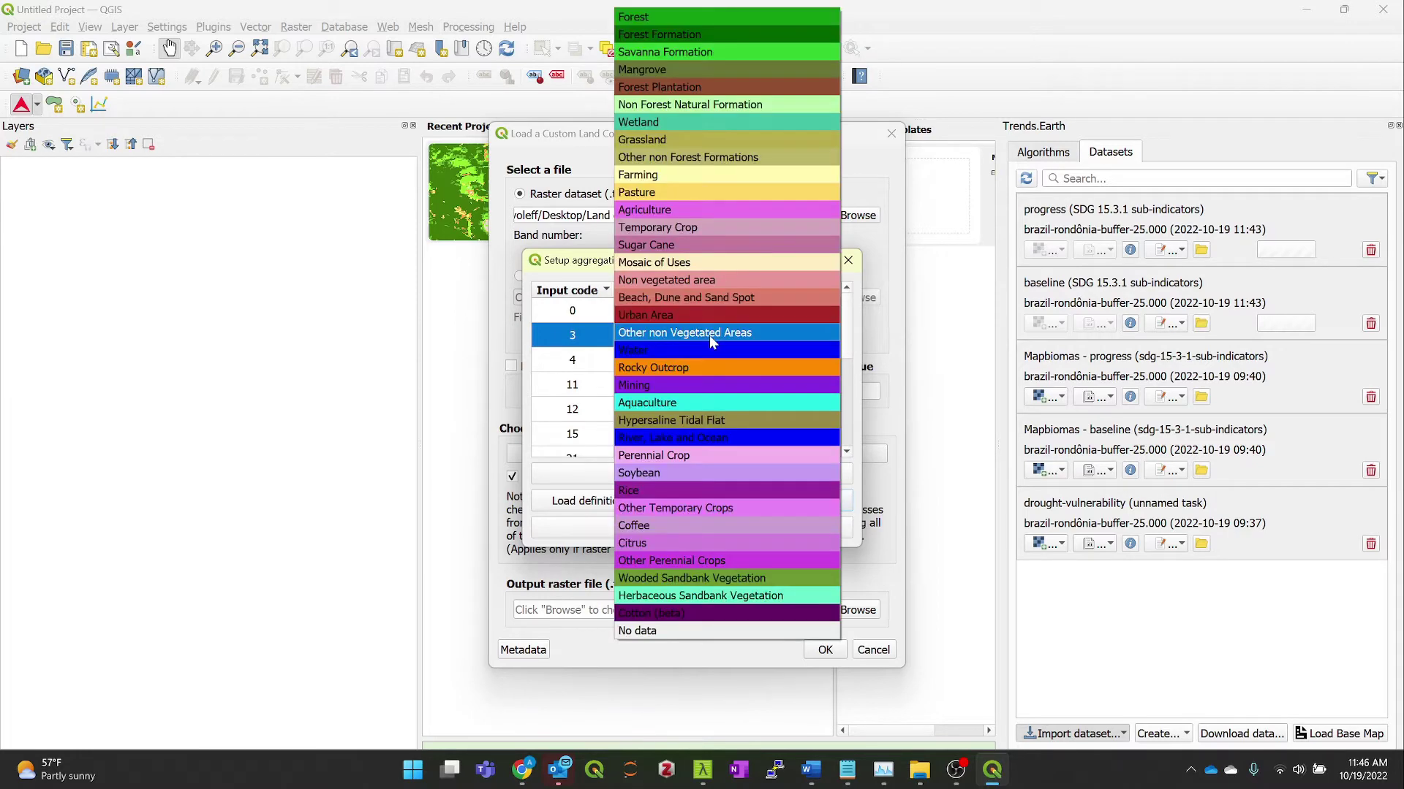
{"action": "left_click", "coordinate": [688, 324]}
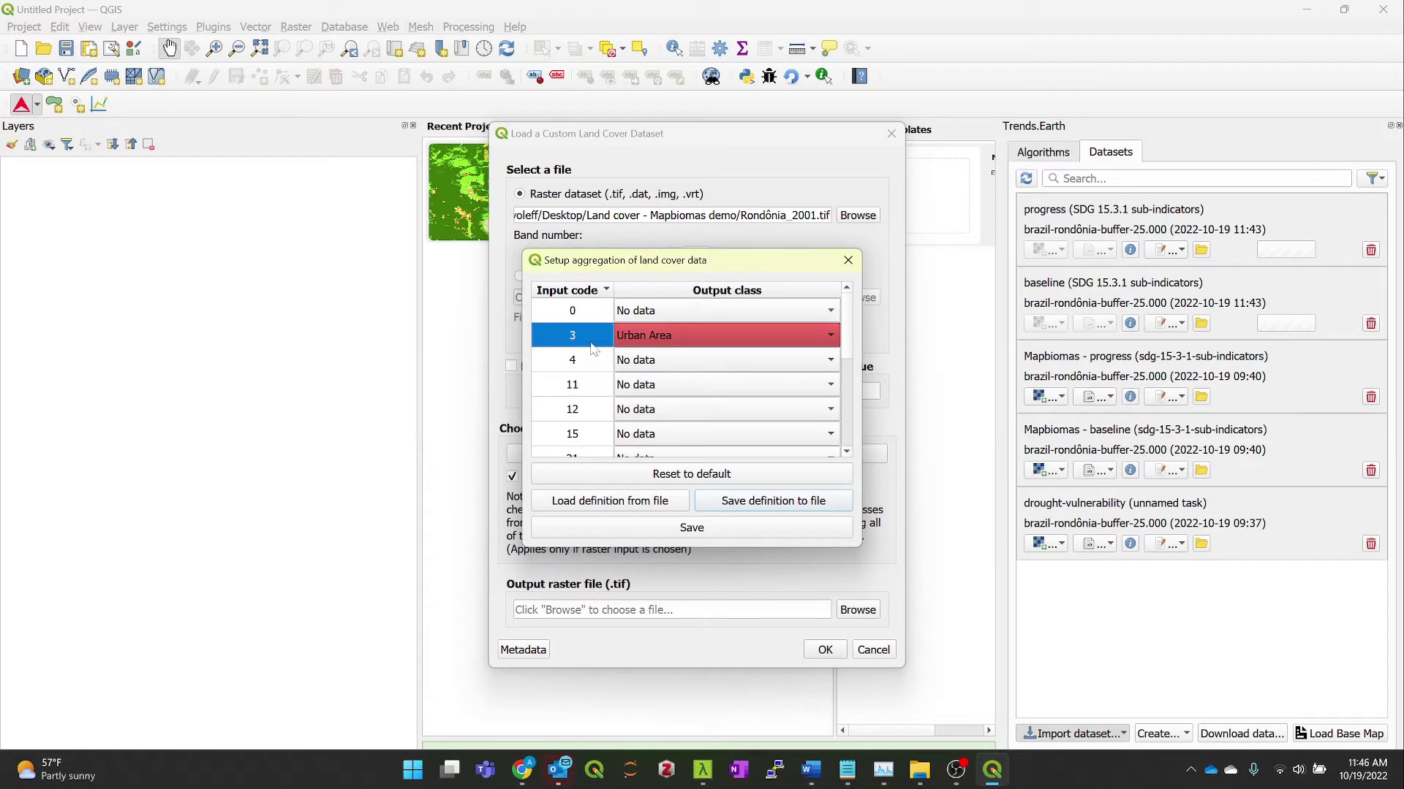
{"action": "scroll", "coordinate": [585, 395], "scroll_direction": "down", "scroll_amount": 3}
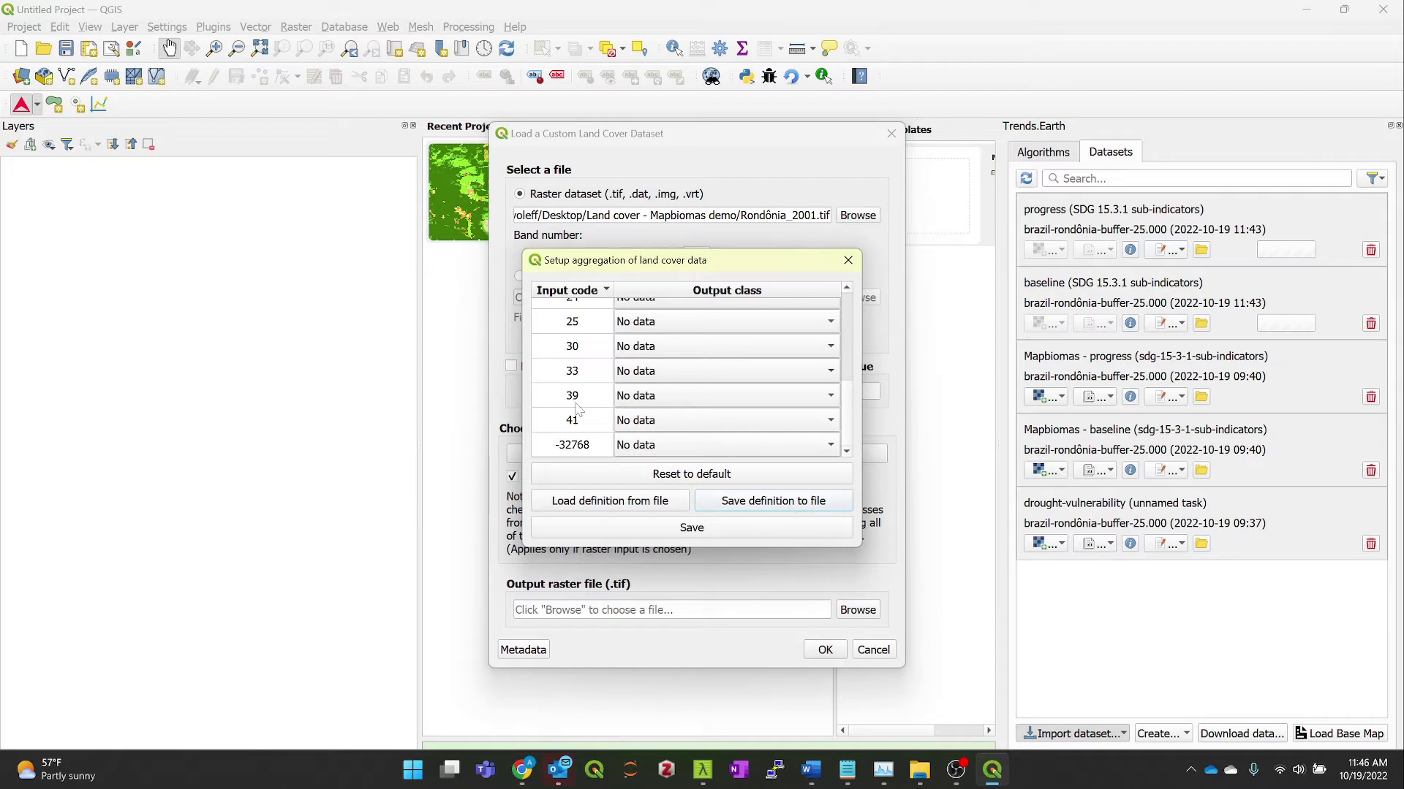
Step: Load Mapbiomas_Rondônia_Aggregation.json from Desktop's Land cover - Mapbiomas demo folder into the aggregation table
{"action": "left_click", "coordinate": [642, 504]}
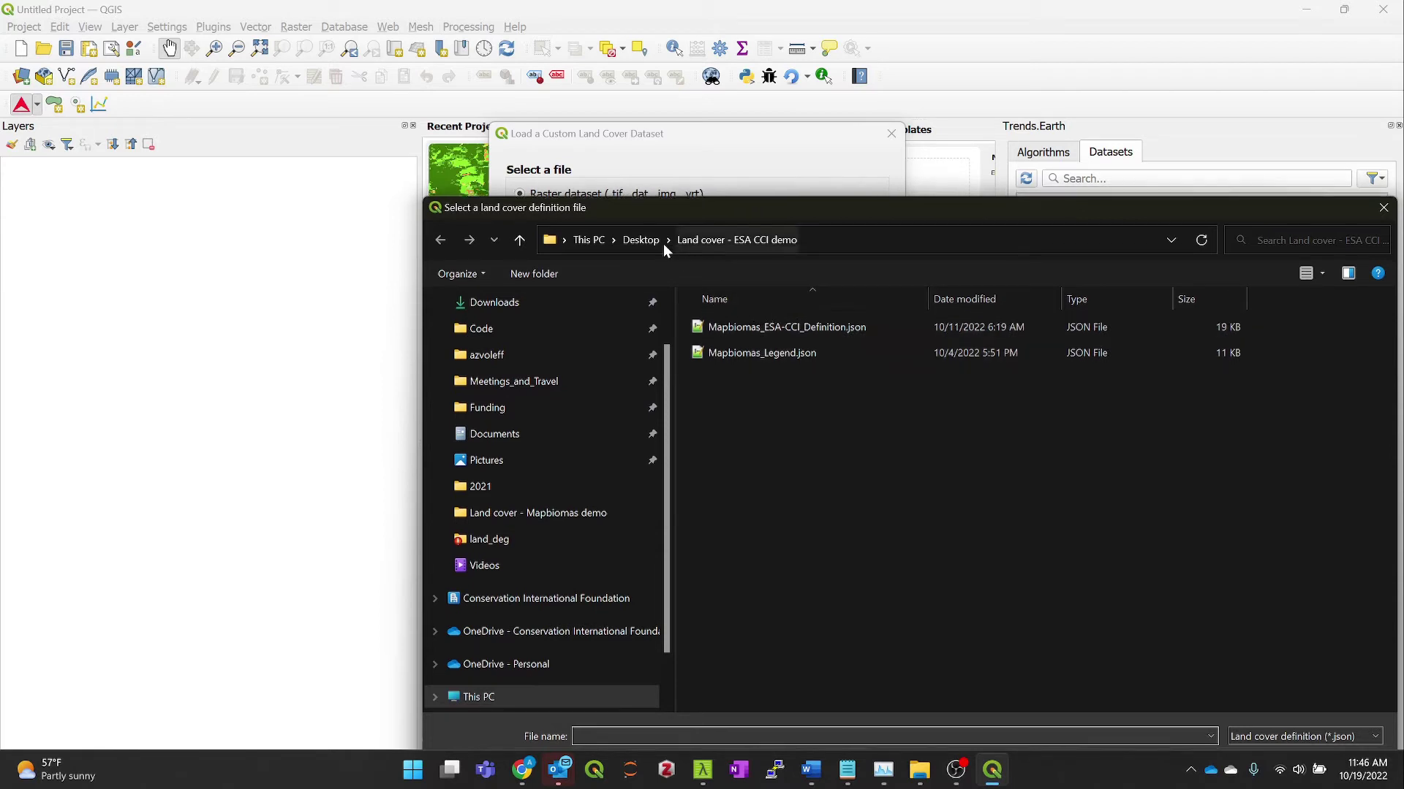
{"action": "left_click", "coordinate": [641, 240]}
{"action": "double_click", "coordinate": [814, 343]}
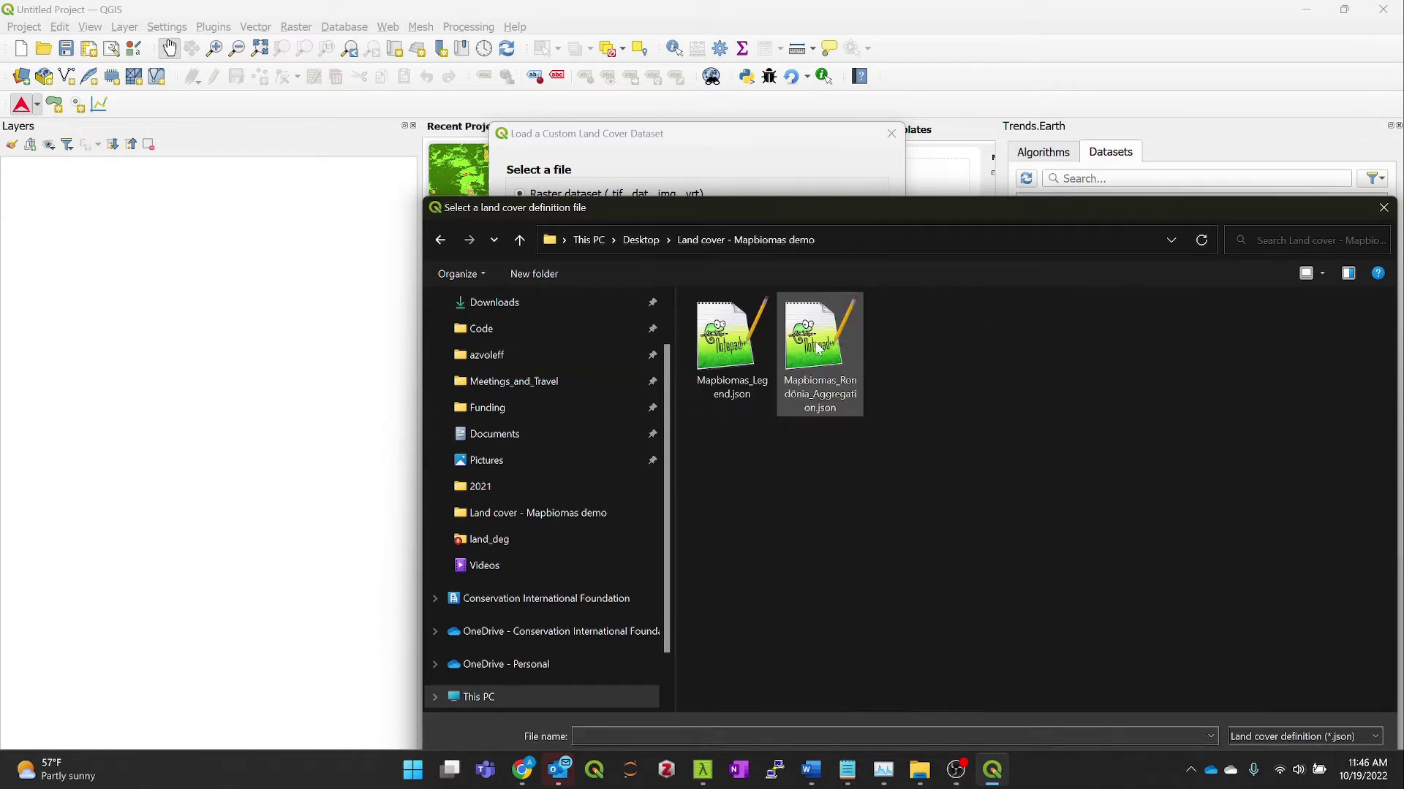
{"action": "double_click", "coordinate": [817, 346]}
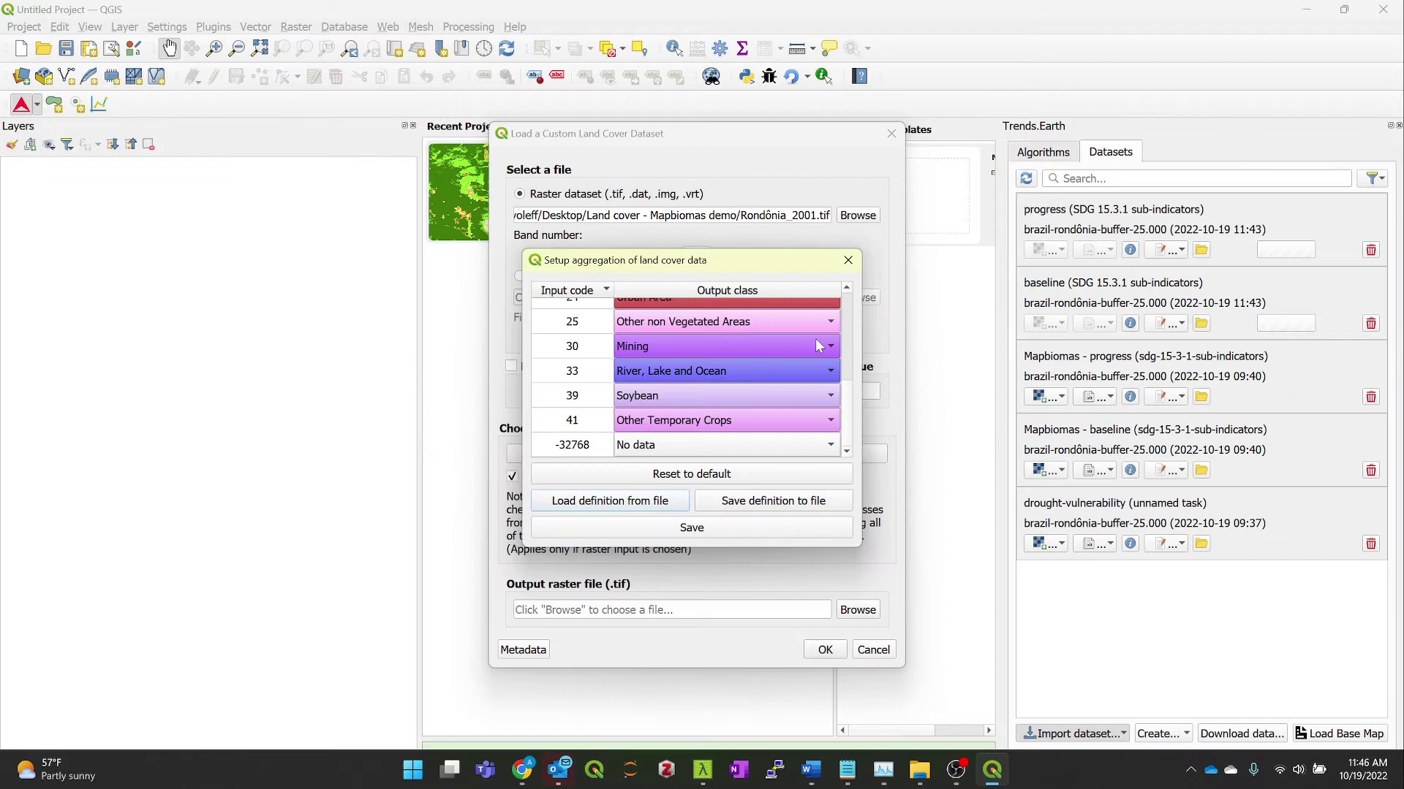
{"action": "scroll", "coordinate": [557, 392], "scroll_direction": "up", "scroll_amount": 2}
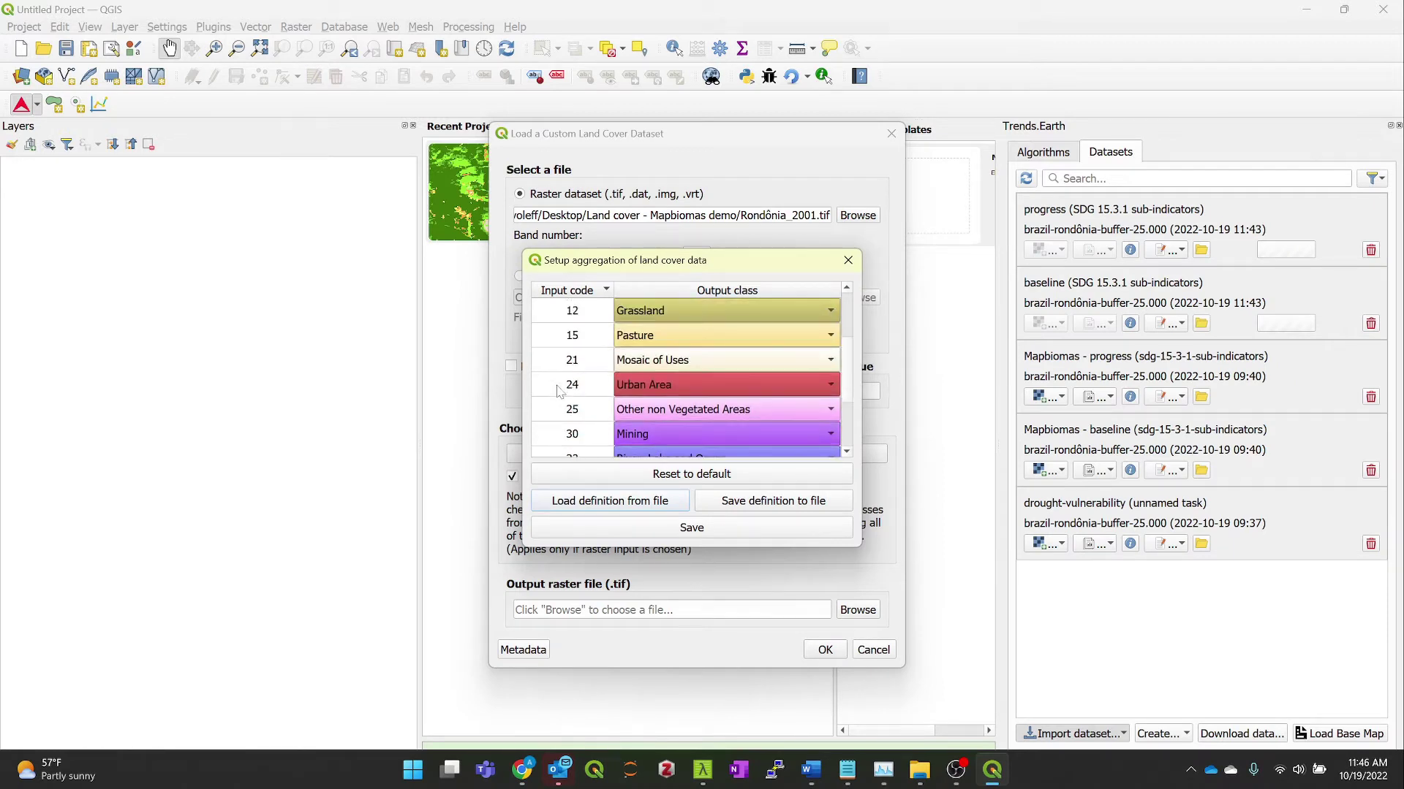
{"action": "scroll", "coordinate": [557, 391], "scroll_direction": "up", "scroll_amount": 2}
{"action": "scroll", "coordinate": [557, 391], "scroll_direction": "down", "scroll_amount": 4}
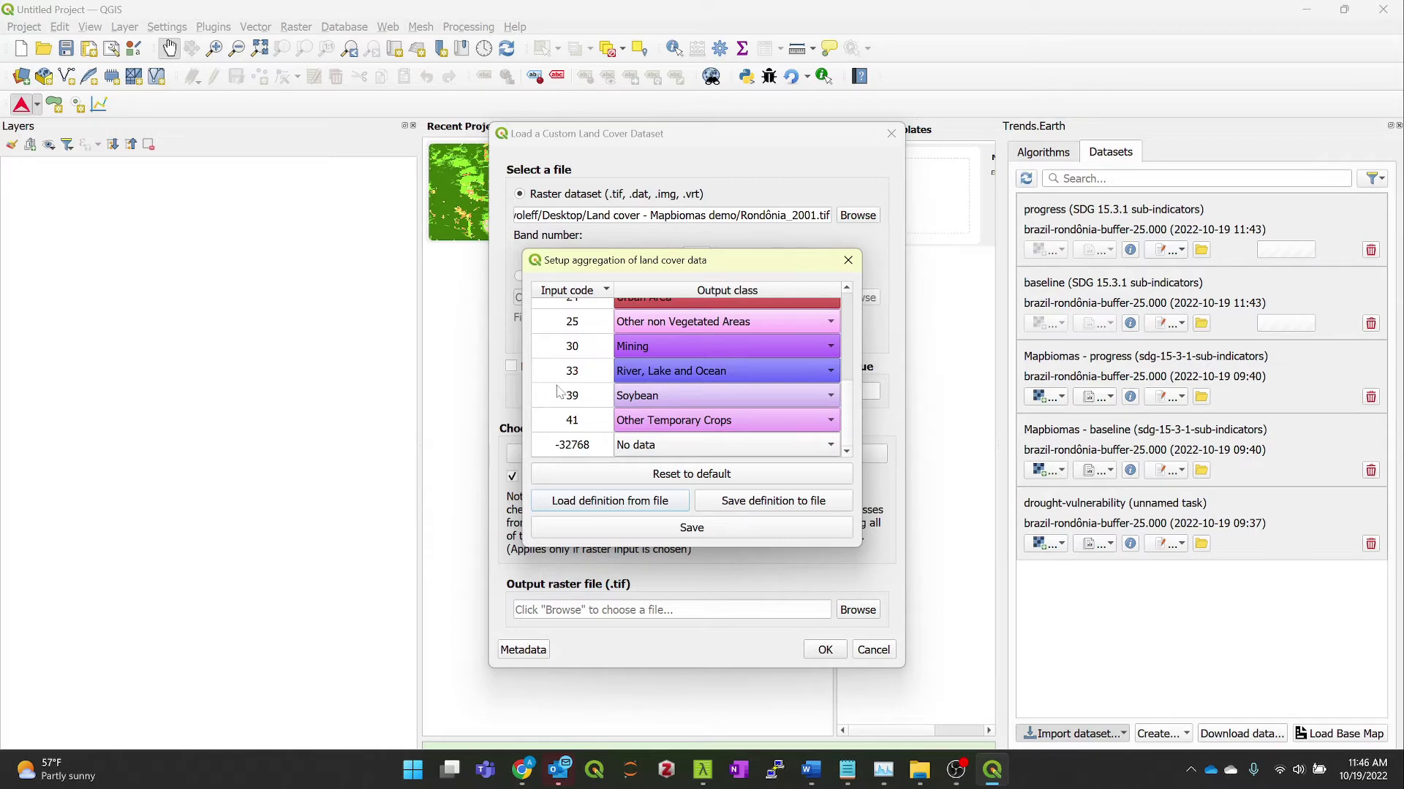
{"action": "scroll", "coordinate": [557, 391], "scroll_direction": "up", "scroll_amount": 4}
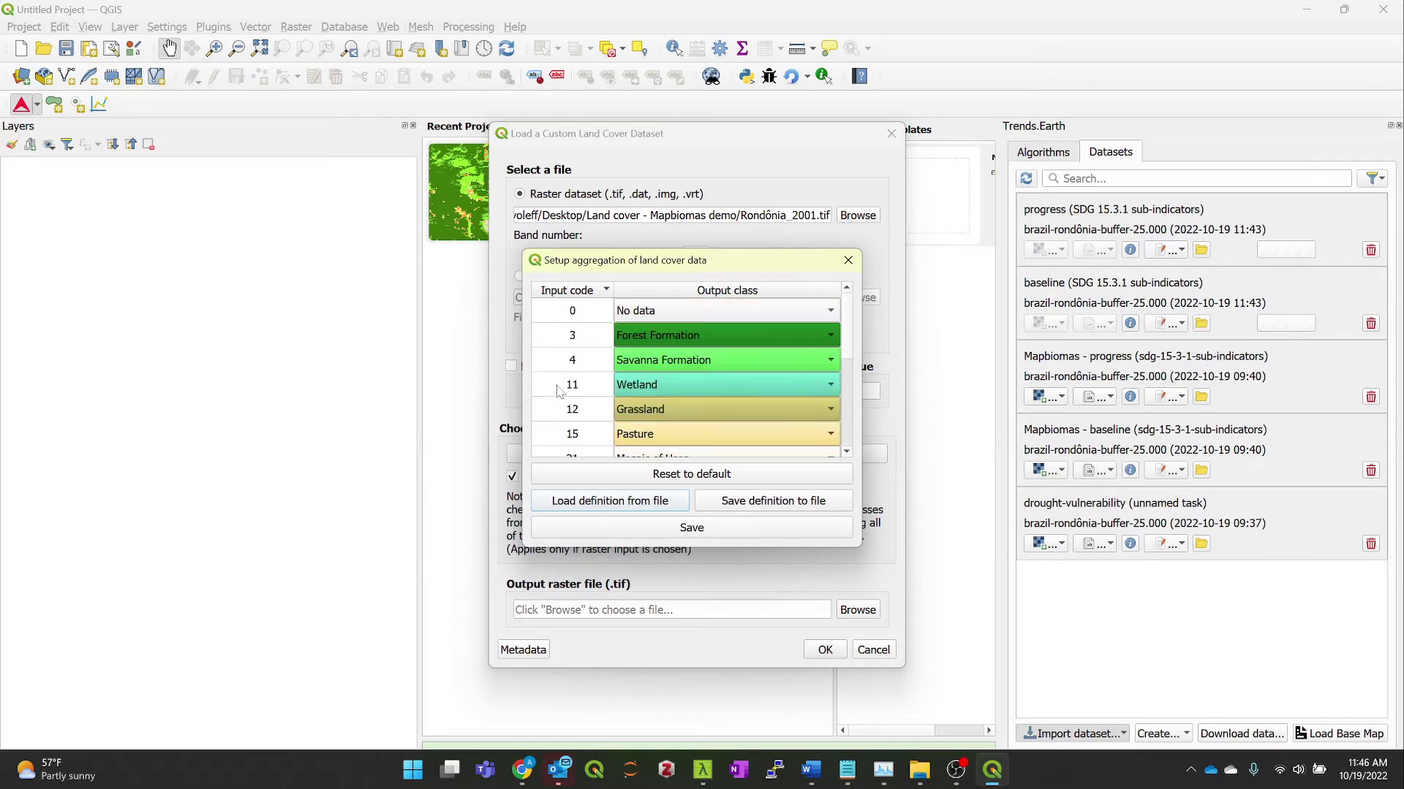
Step: Save the aggregation, name the output raster Rondonia_2001, and run the import
{"action": "left_click", "coordinate": [729, 530]}
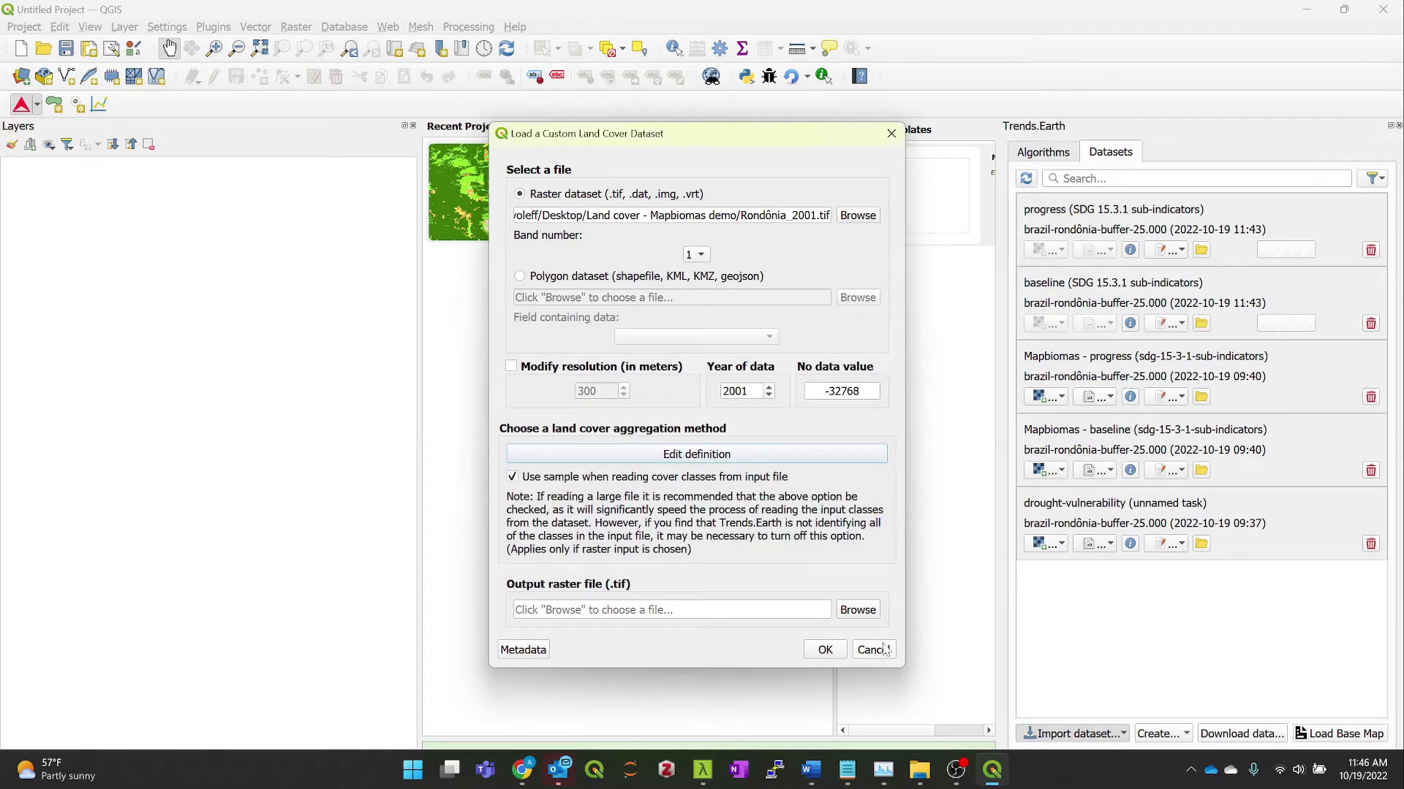
{"action": "left_click", "coordinate": [856, 613]}
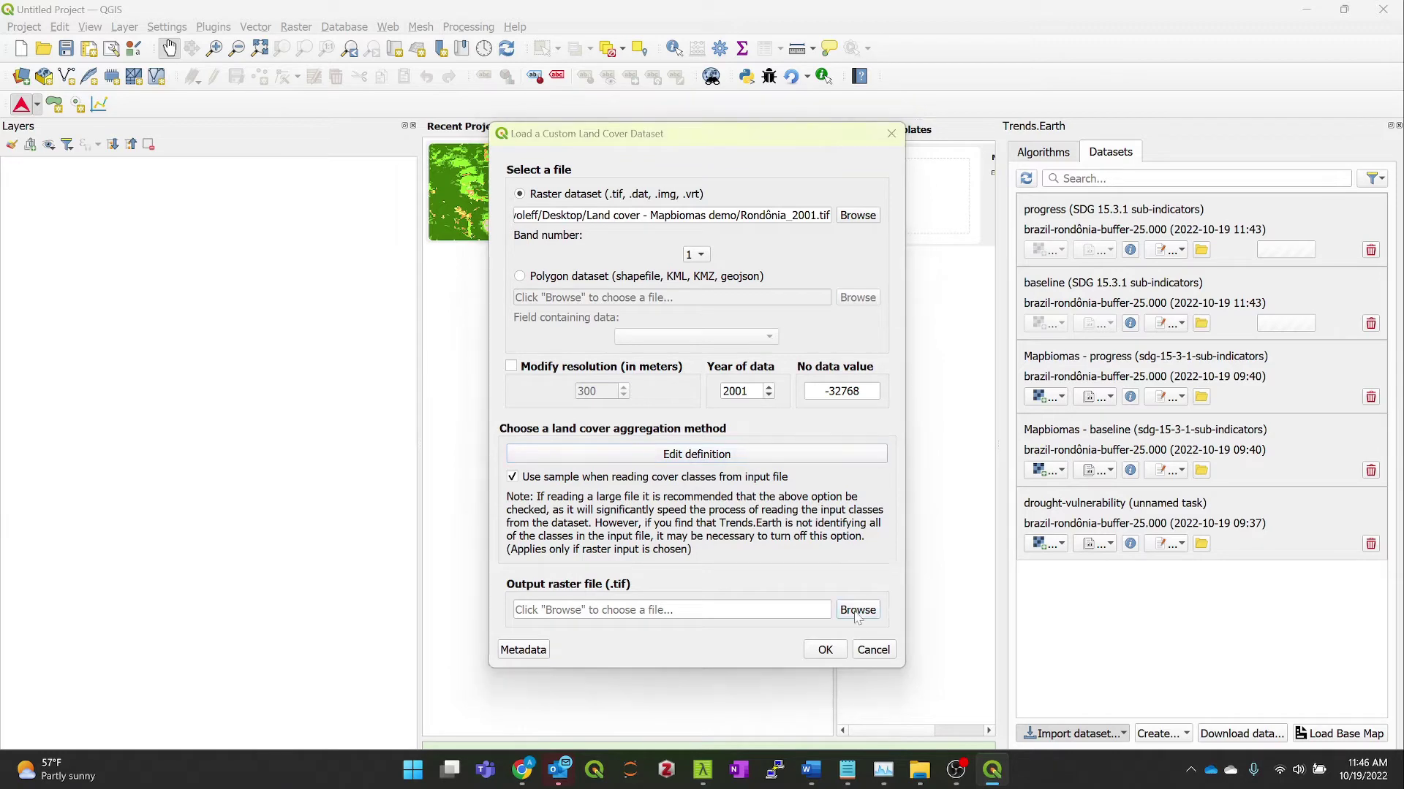
{"action": "type", "text": "Ron"}
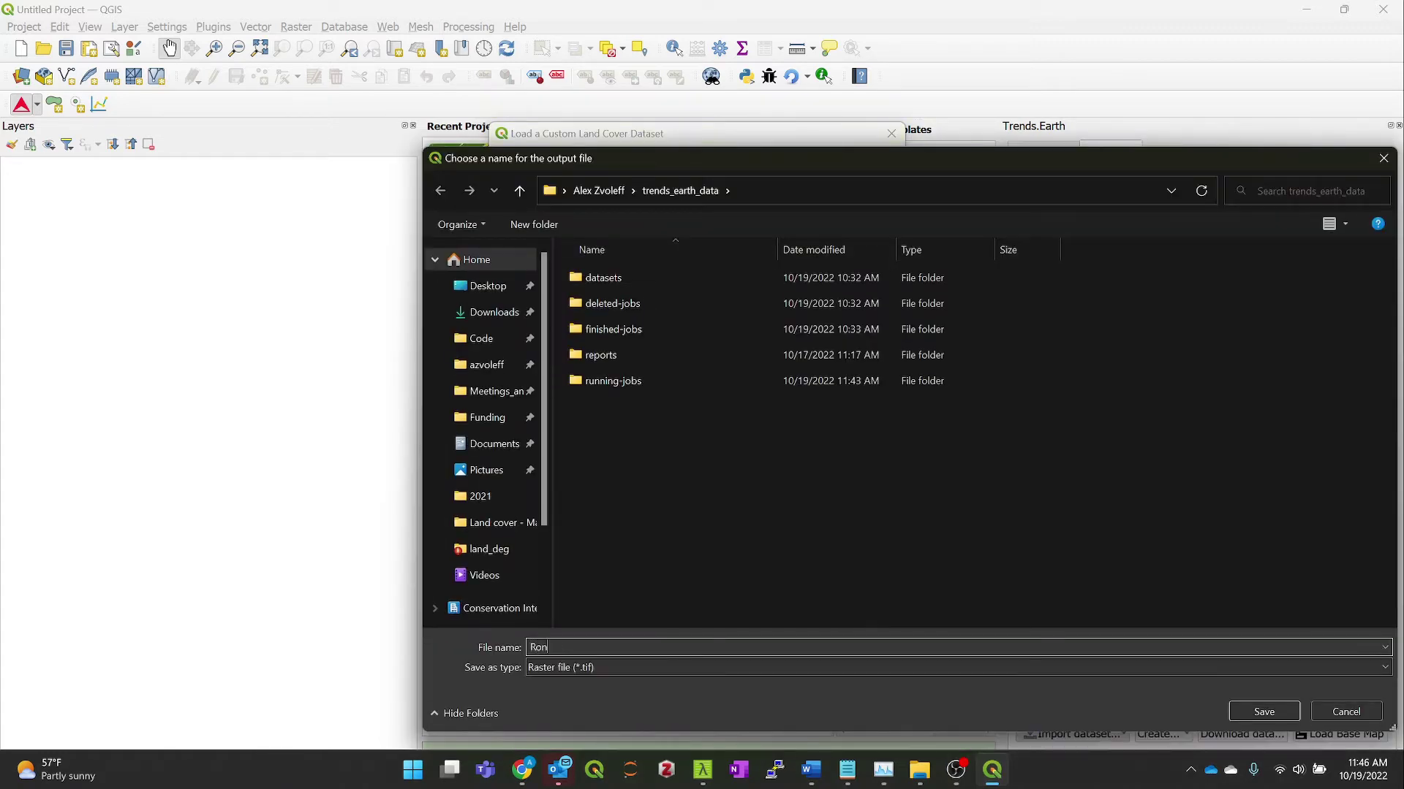
{"action": "type", "text": "doia"}
{"action": "type", "text": "_2001"}
{"action": "key", "text": "Return"}
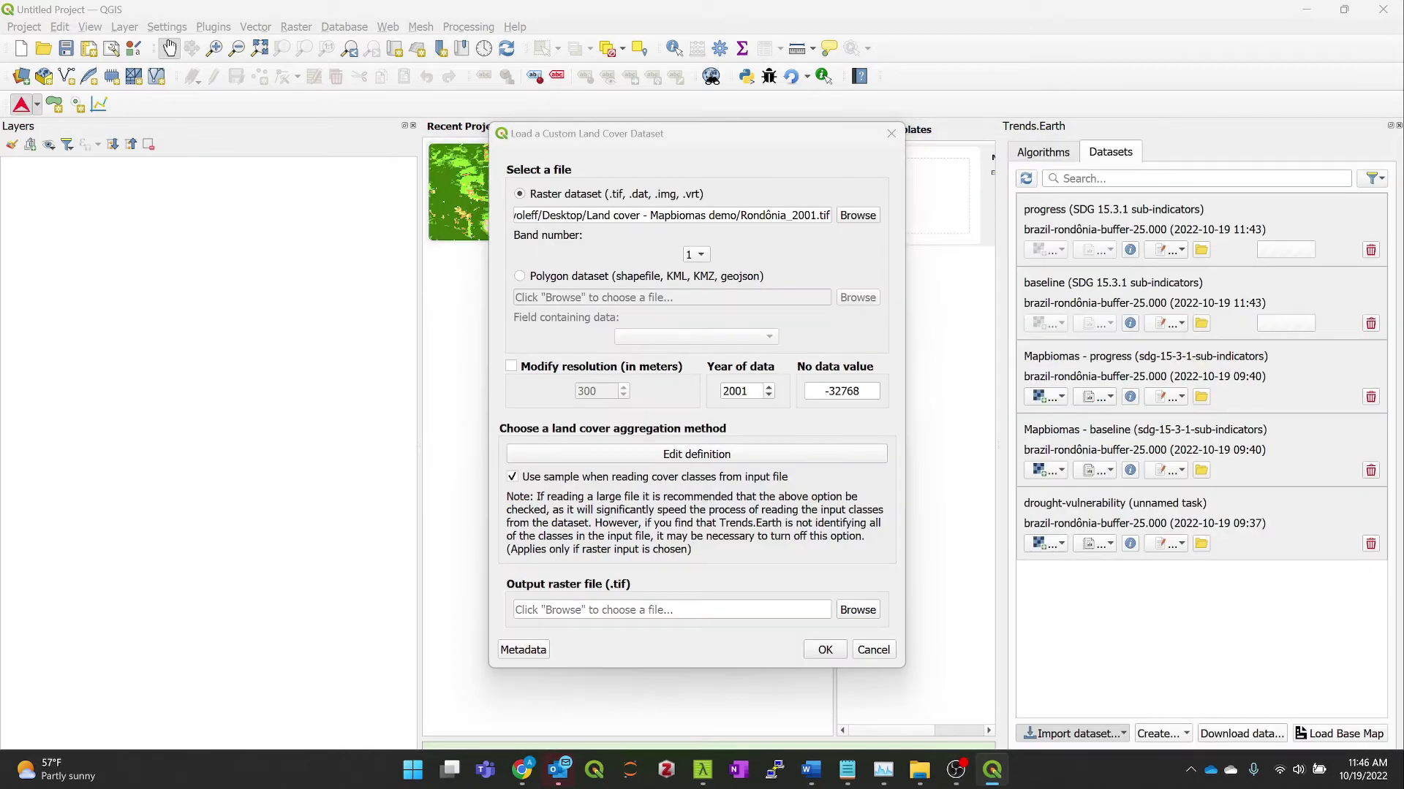
{"action": "left_click", "coordinate": [823, 649]}
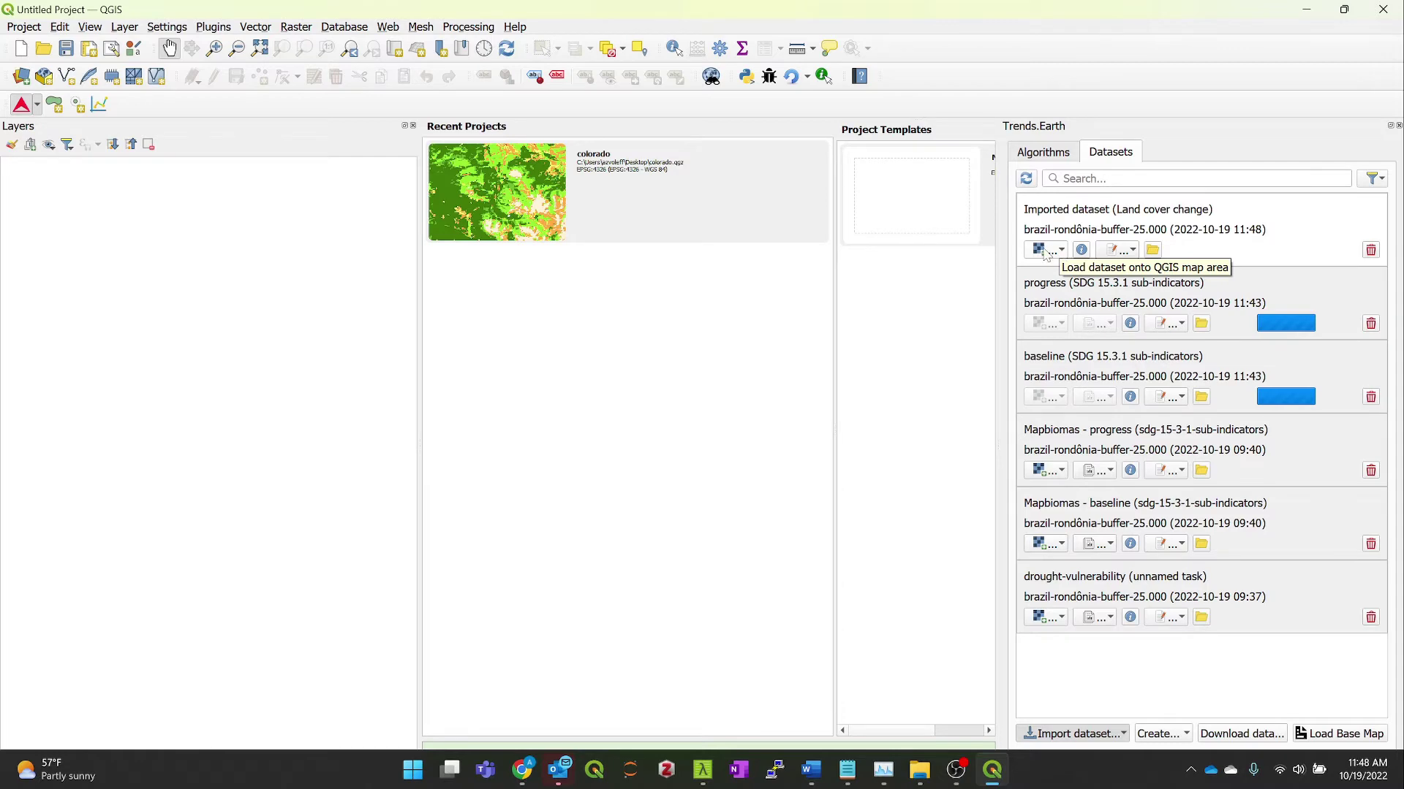
Step: Add the imported Land cover (2001) layer to the map and zoom to the whole buffer
{"action": "left_click", "coordinate": [1045, 253]}
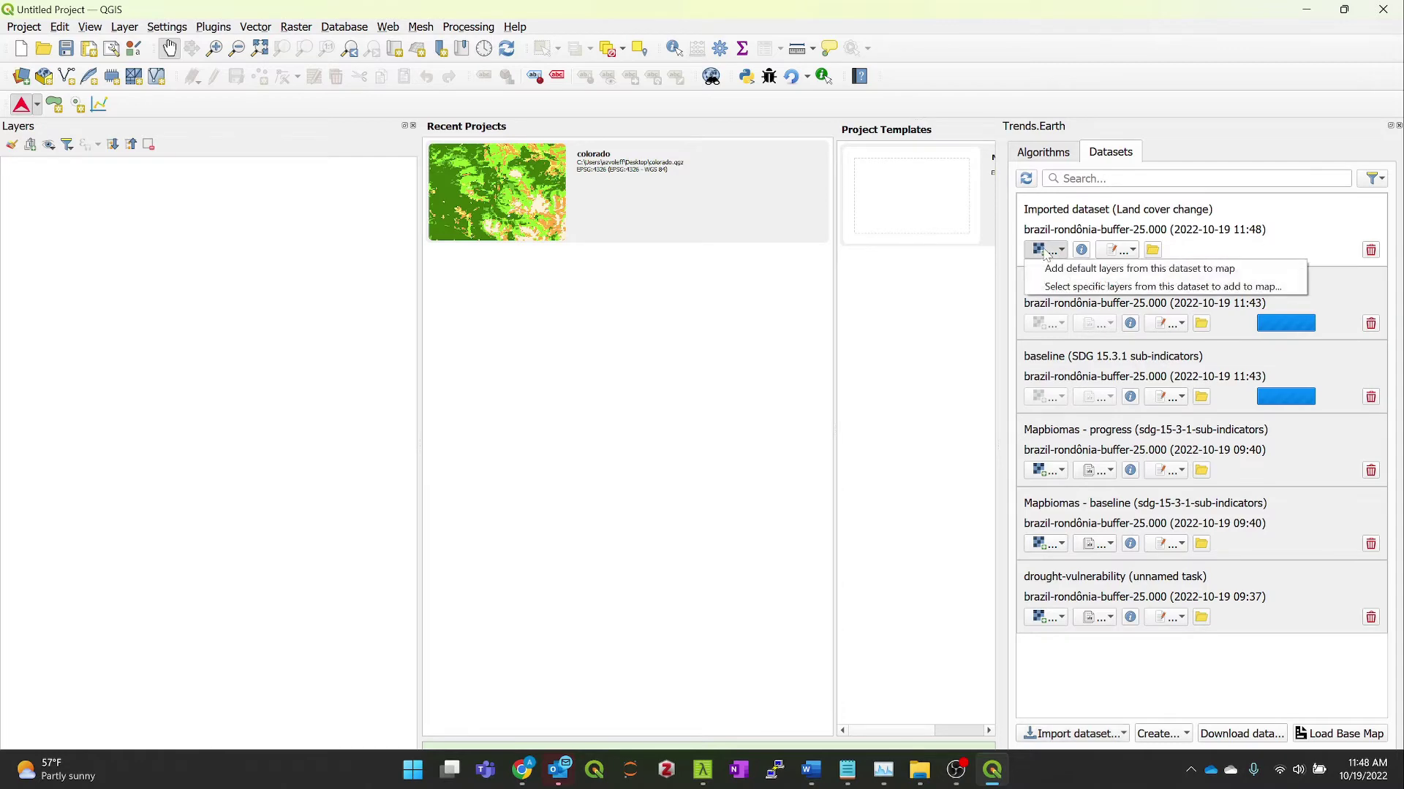
{"action": "left_click", "coordinate": [1072, 278]}
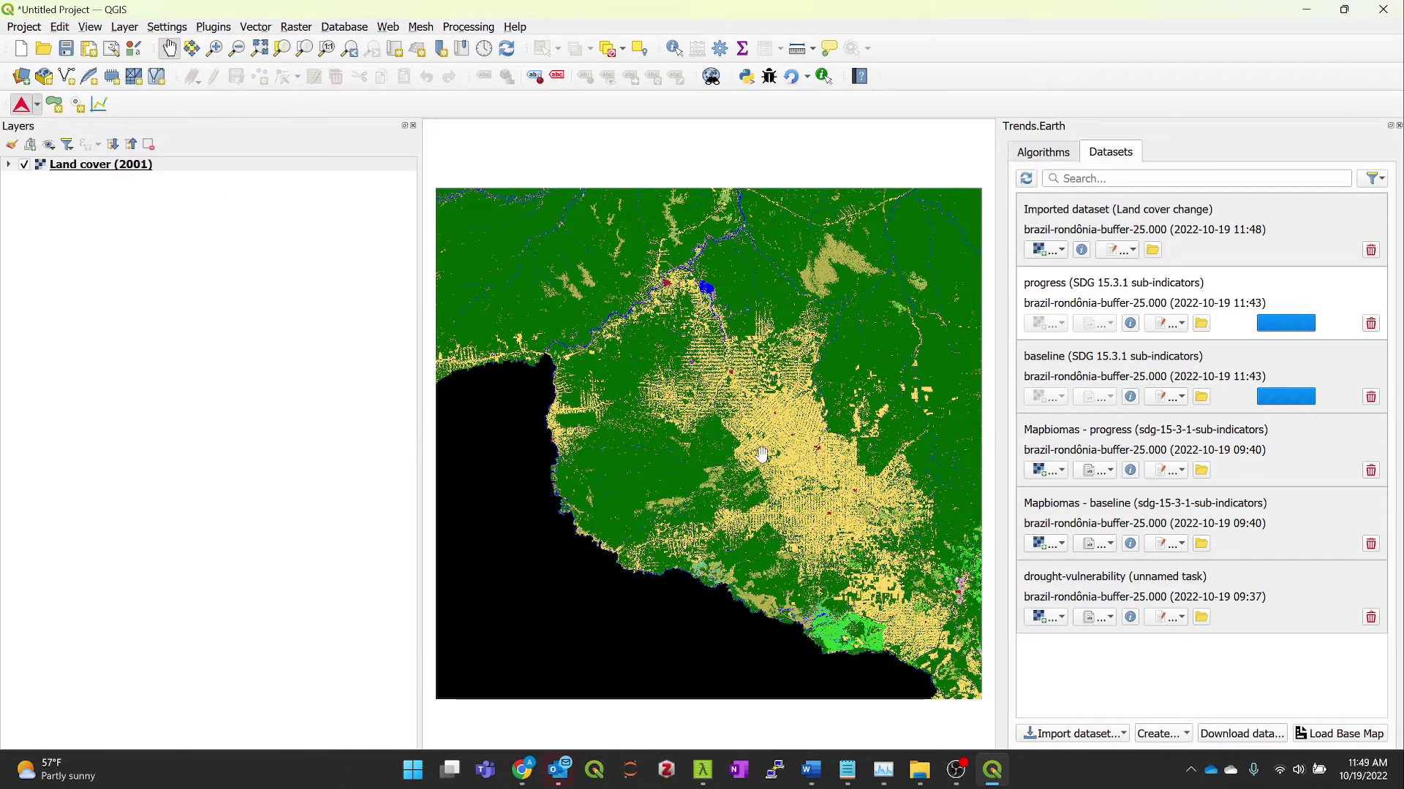
{"action": "scroll", "coordinate": [762, 454], "scroll_direction": "up", "scroll_amount": 5}
{"action": "scroll", "coordinate": [738, 450], "scroll_direction": "up", "scroll_amount": 3}
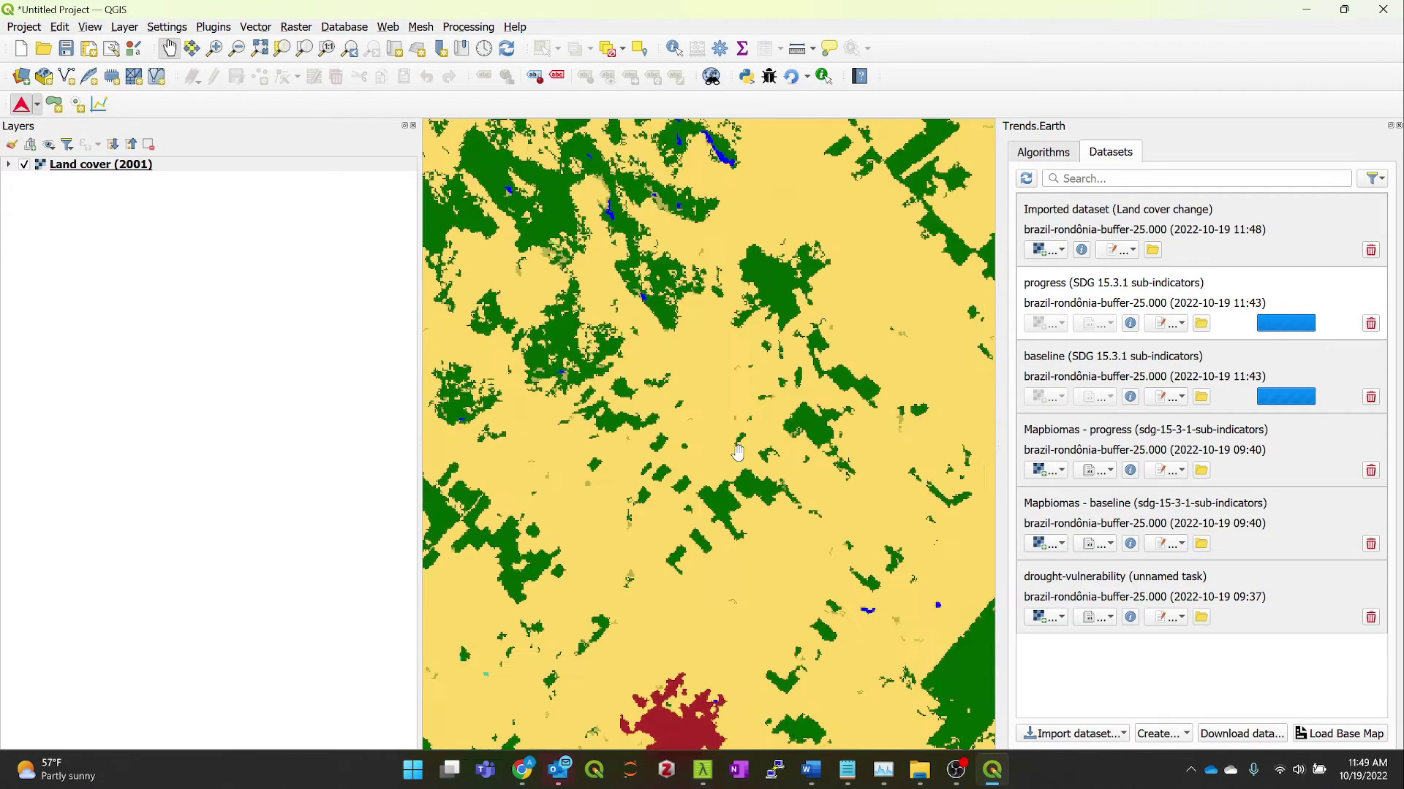
{"action": "scroll", "coordinate": [736, 451], "scroll_direction": "down", "scroll_amount": 3}
{"action": "scroll", "coordinate": [736, 451], "scroll_direction": "down", "scroll_amount": 5}
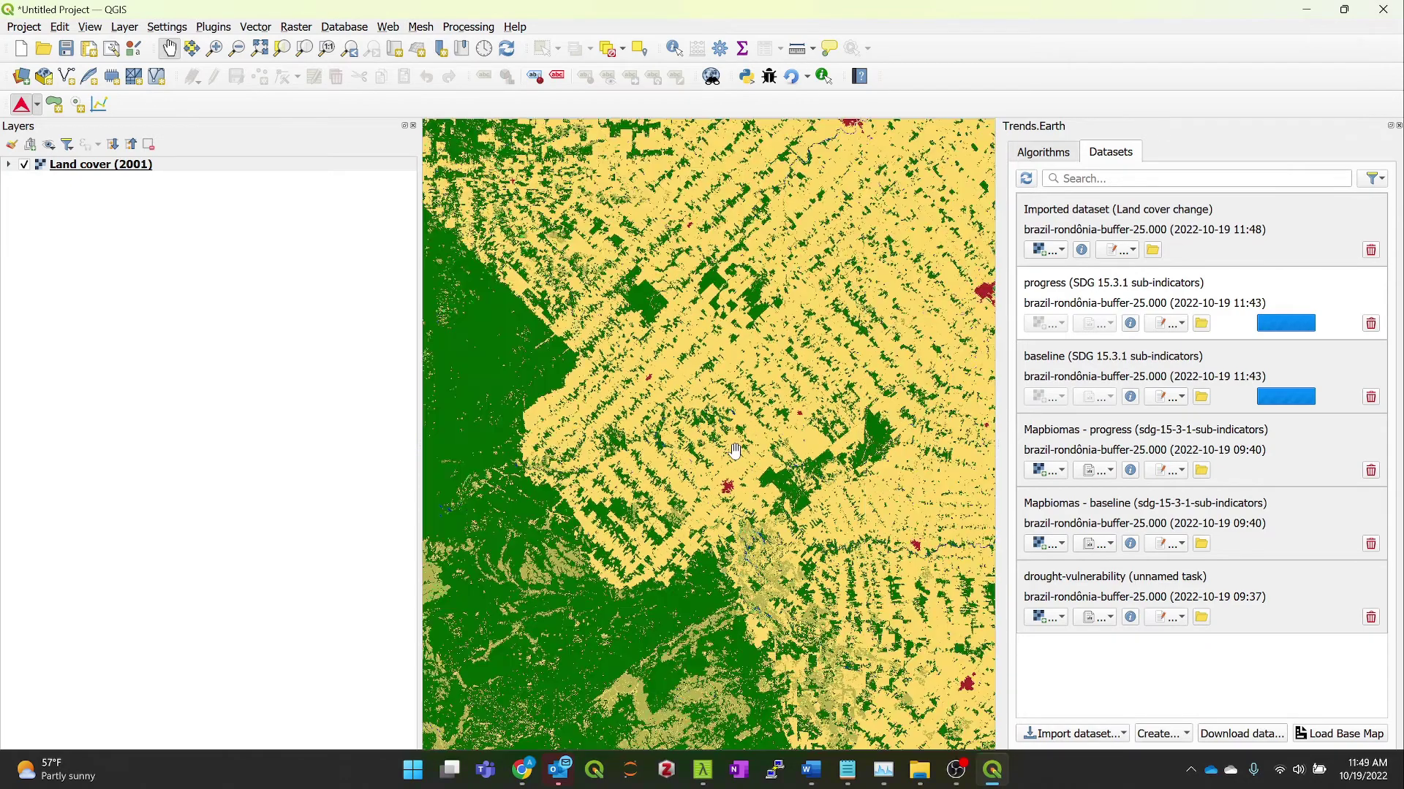
{"action": "scroll", "coordinate": [735, 452], "scroll_direction": "up", "scroll_amount": 5}
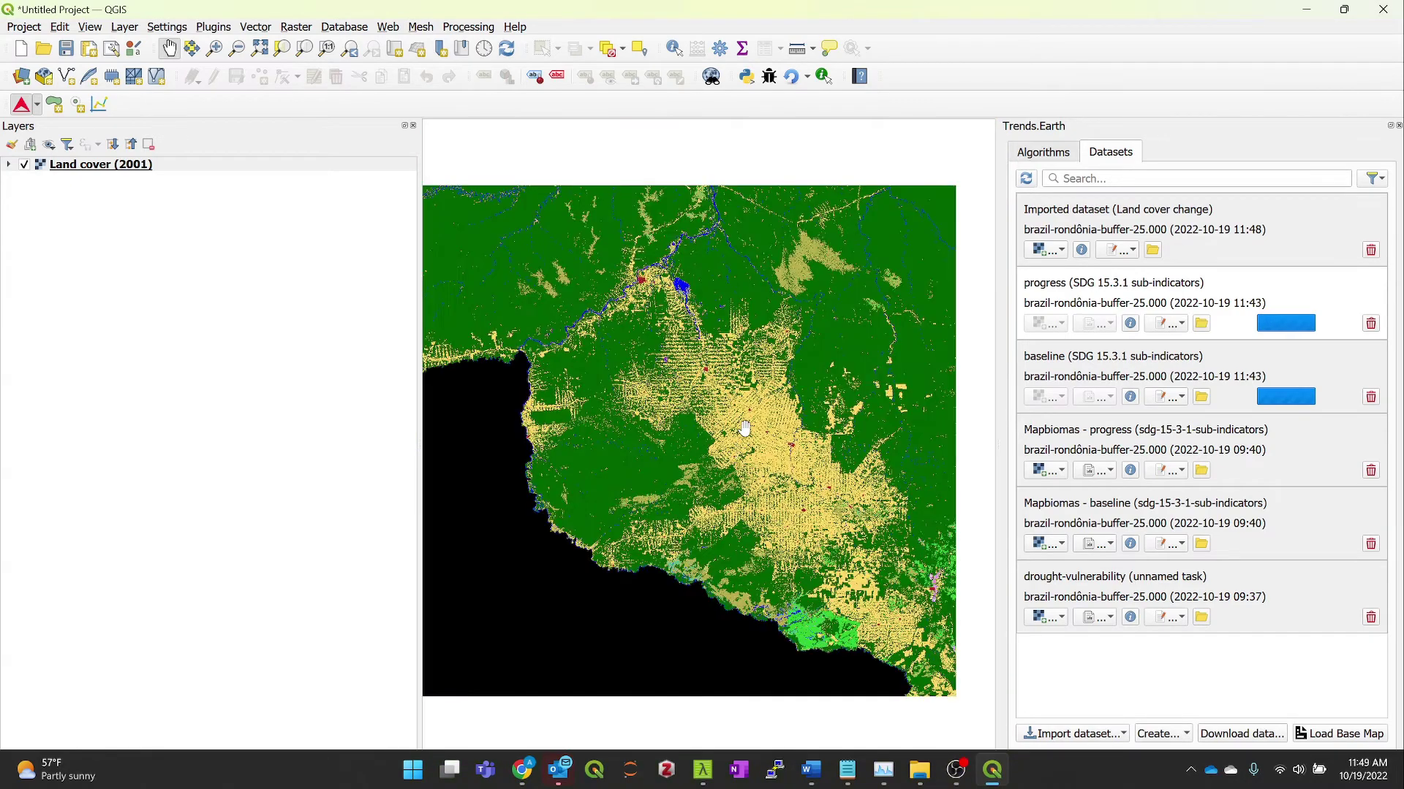
{"action": "scroll", "coordinate": [782, 427], "scroll_direction": "up", "scroll_amount": 3}
{"action": "scroll", "coordinate": [775, 428], "scroll_direction": "up", "scroll_amount": 4}
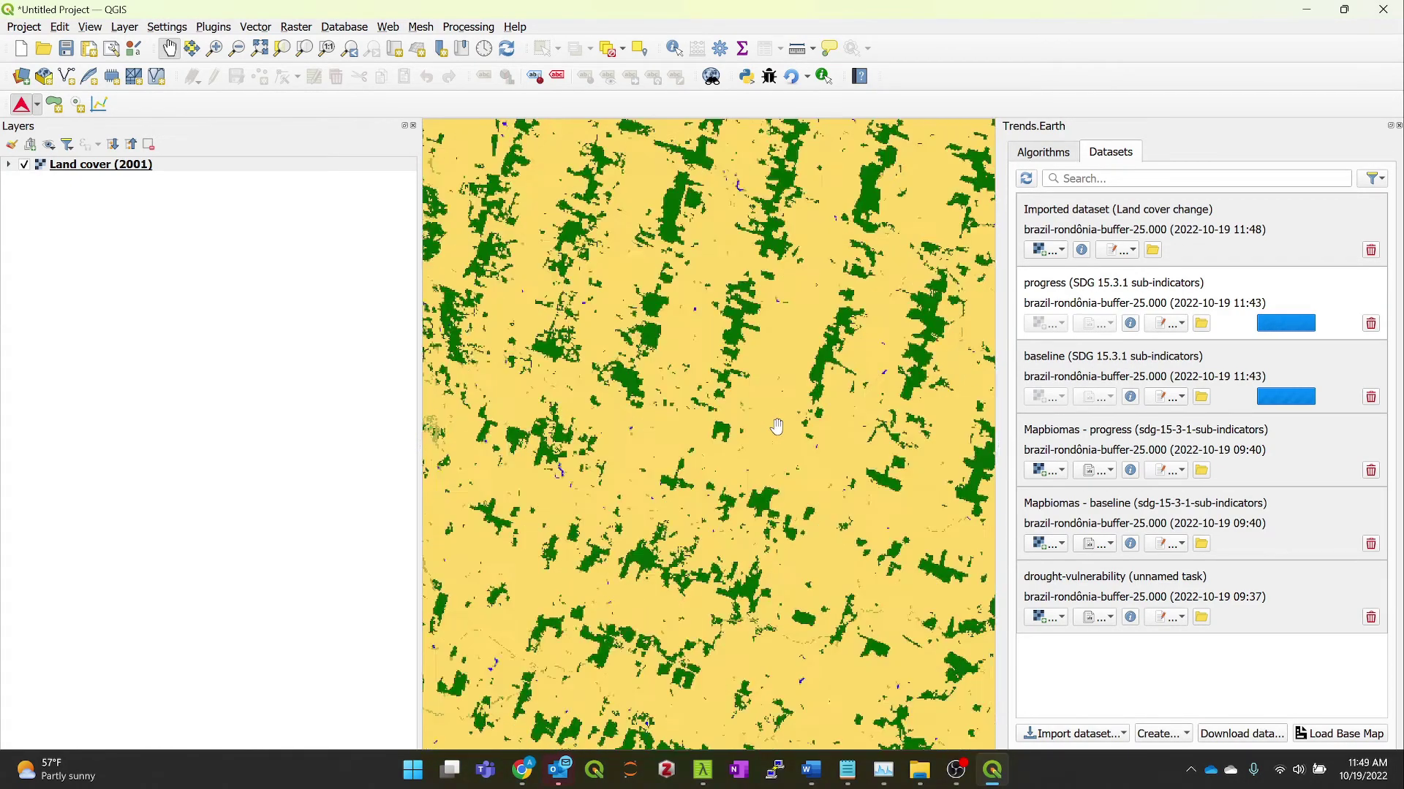
{"action": "scroll", "coordinate": [727, 439], "scroll_direction": "down", "scroll_amount": 5}
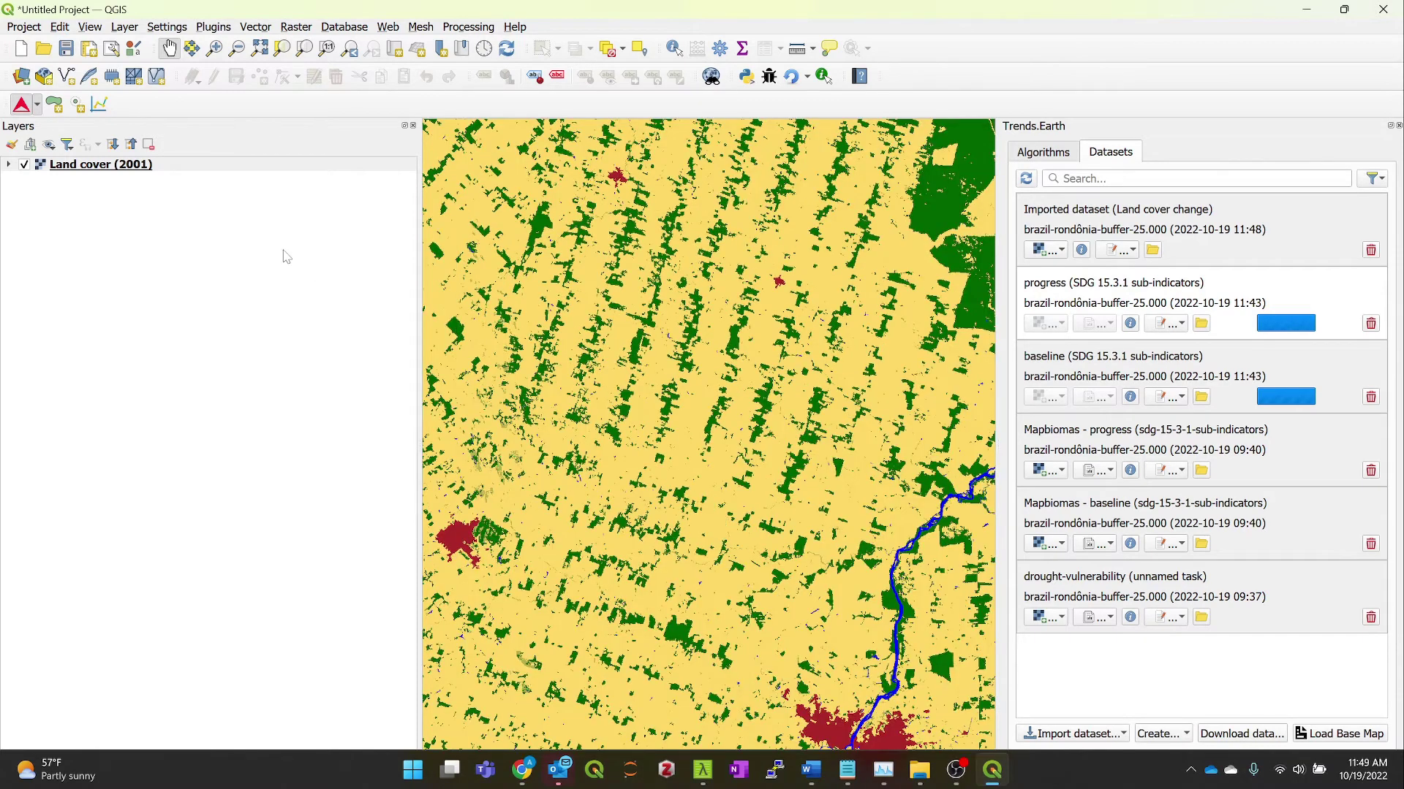
{"action": "scroll", "coordinate": [647, 384], "scroll_direction": "down", "scroll_amount": 4}
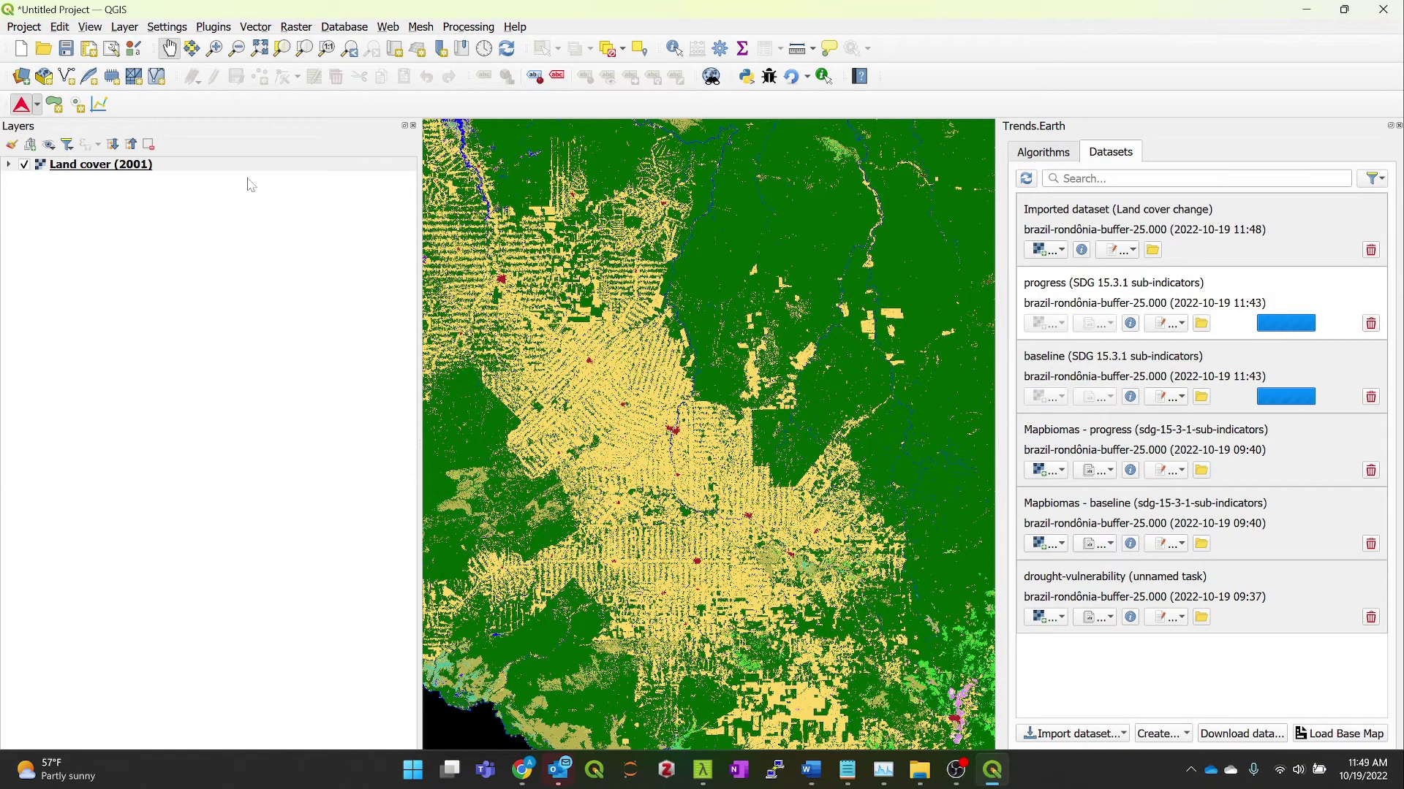
Step: Expand the Land cover (2001) layer to show its class legend
{"action": "left_click", "coordinate": [9, 165]}
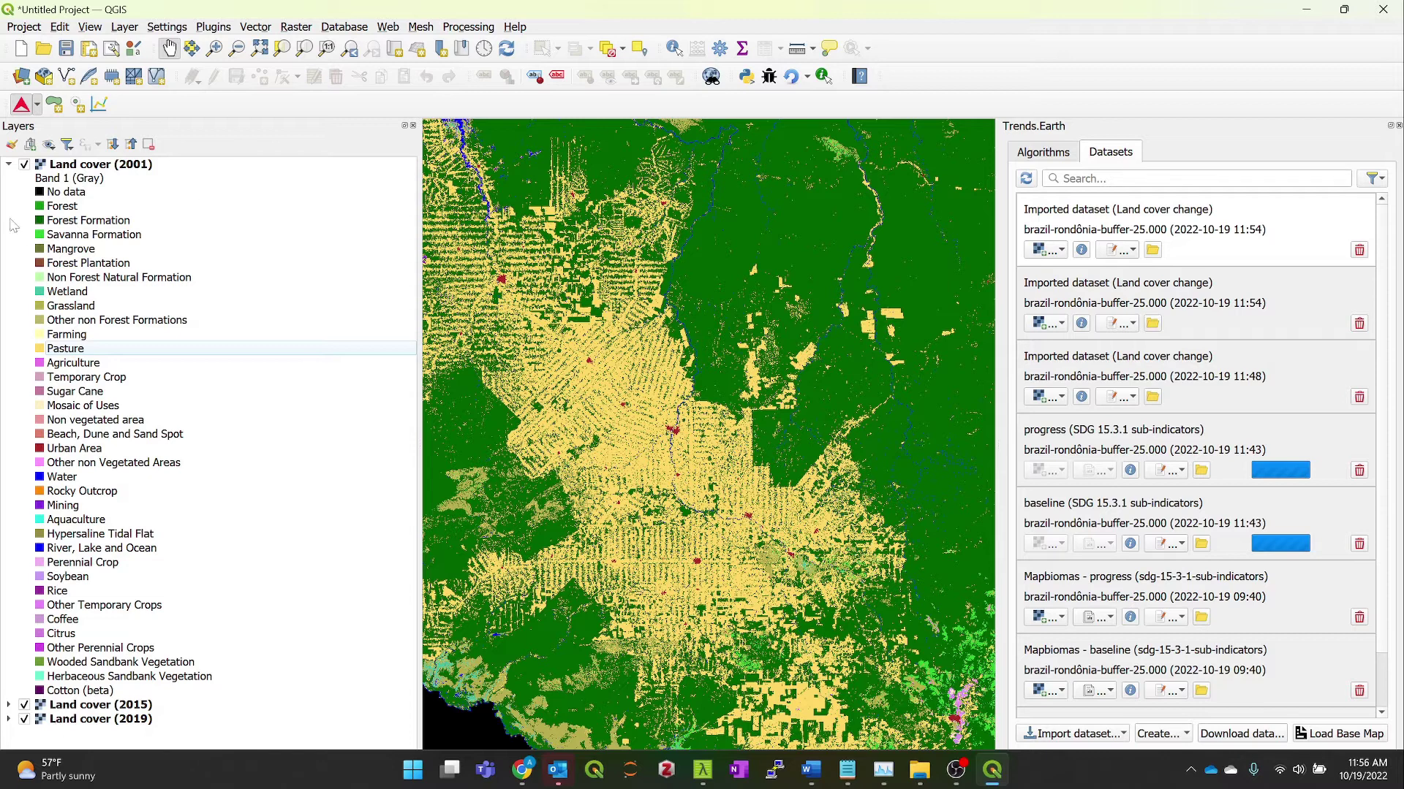
Step: Hide the Land cover (2001) and Land cover (2015) layers, leaving Land cover (2019) visible
{"action": "left_click", "coordinate": [24, 165]}
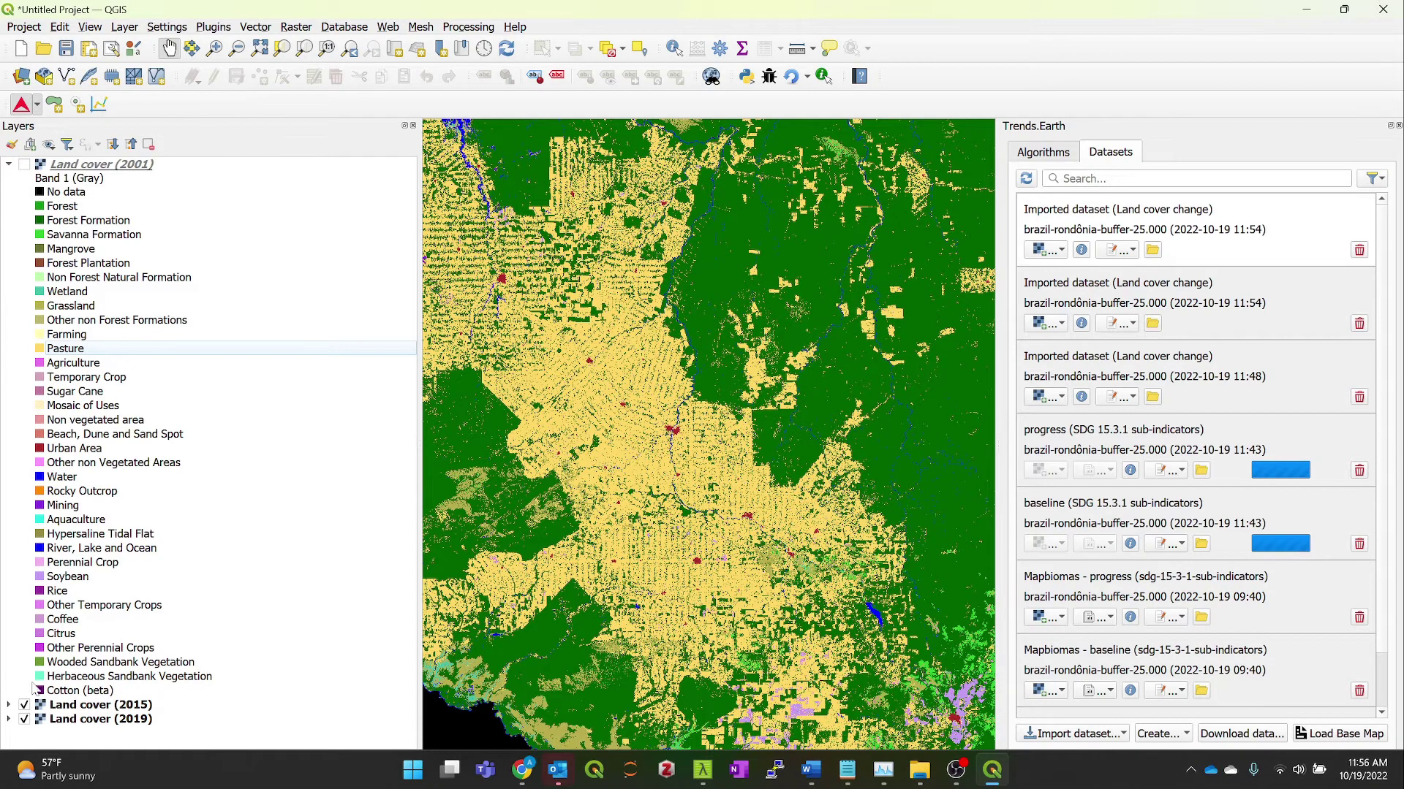
{"action": "left_click", "coordinate": [24, 705]}
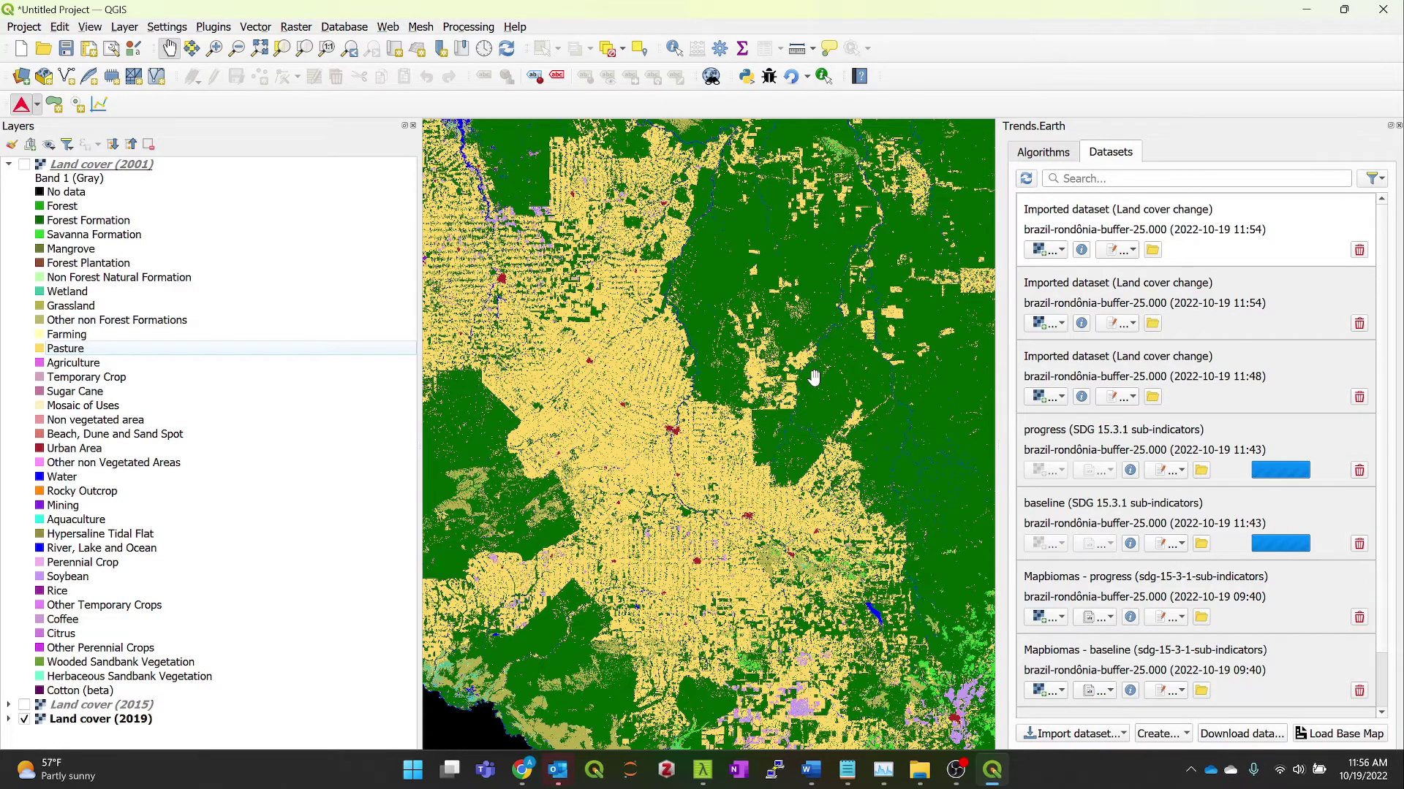
{"action": "left_click", "coordinate": [1062, 326]}
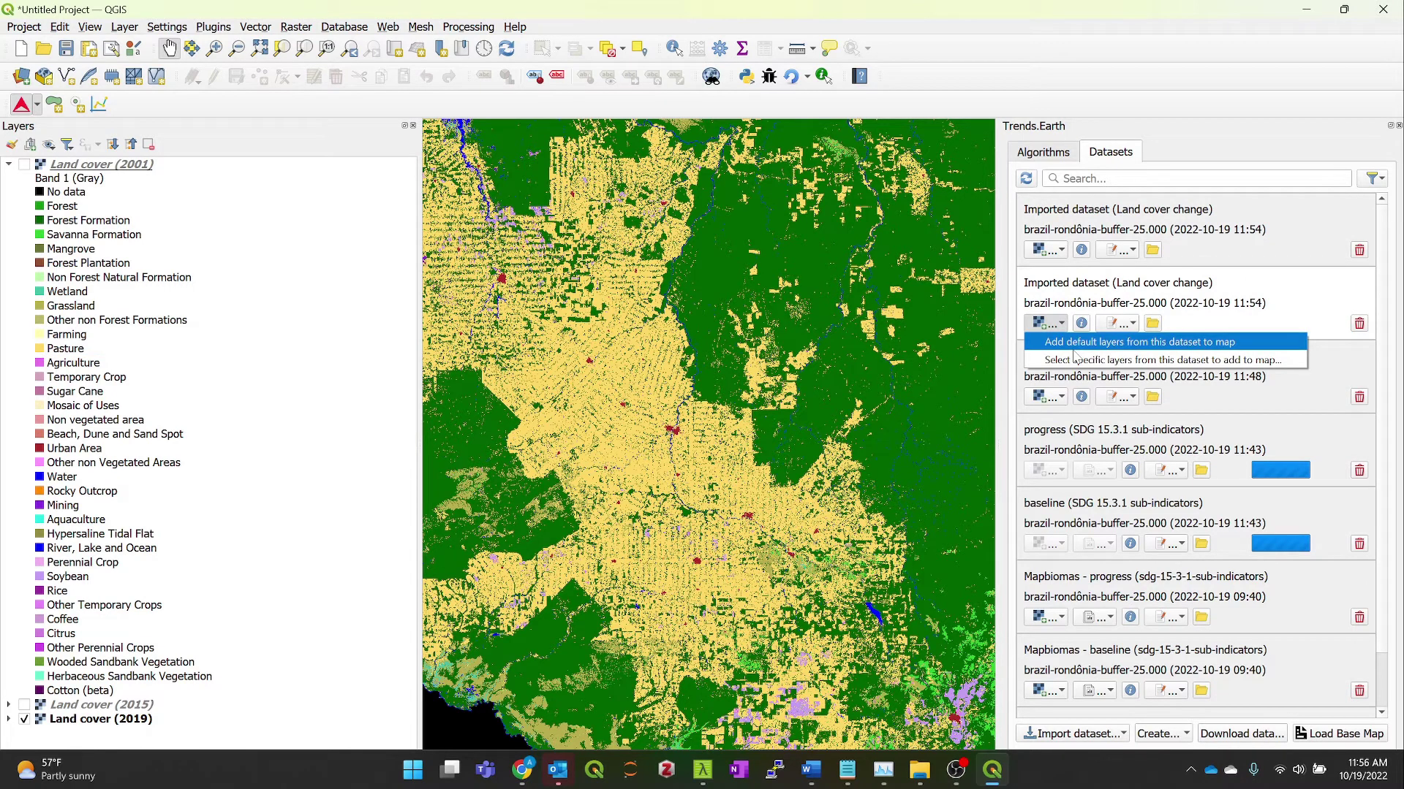
{"action": "left_click", "coordinate": [986, 37]}
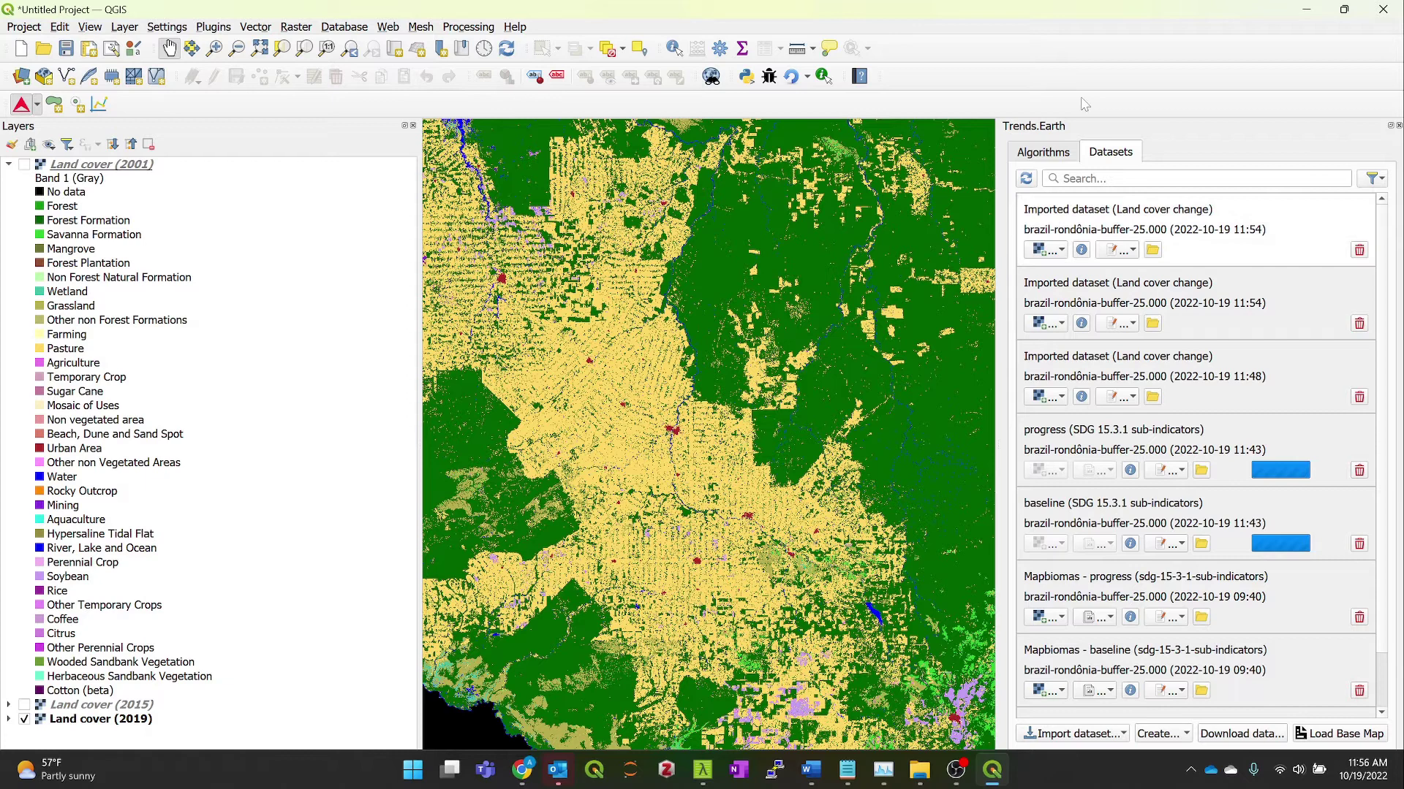
Step: Launch the Land cover change algorithm with local execution from the Algorithms list
{"action": "left_click", "coordinate": [1039, 153]}
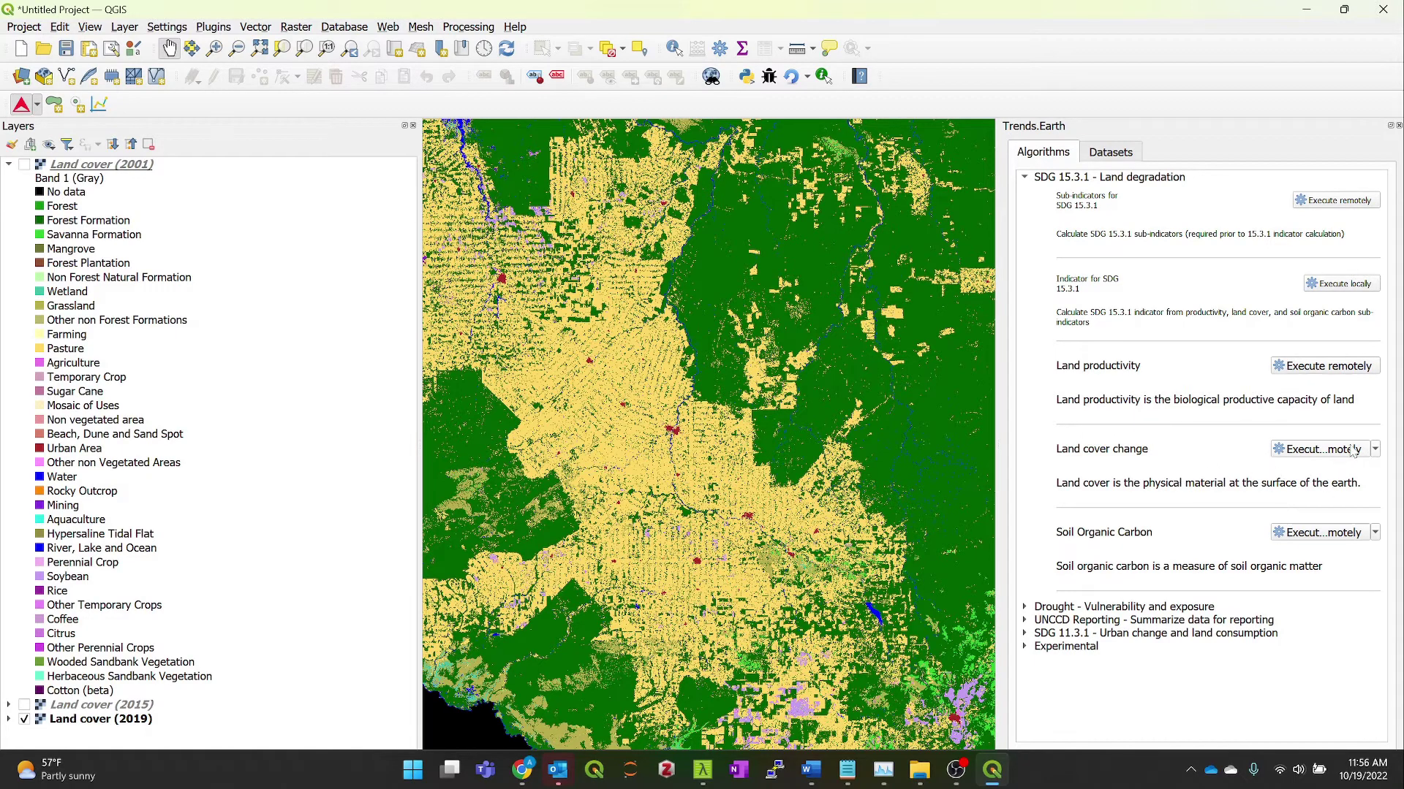
{"action": "left_click", "coordinate": [1375, 449]}
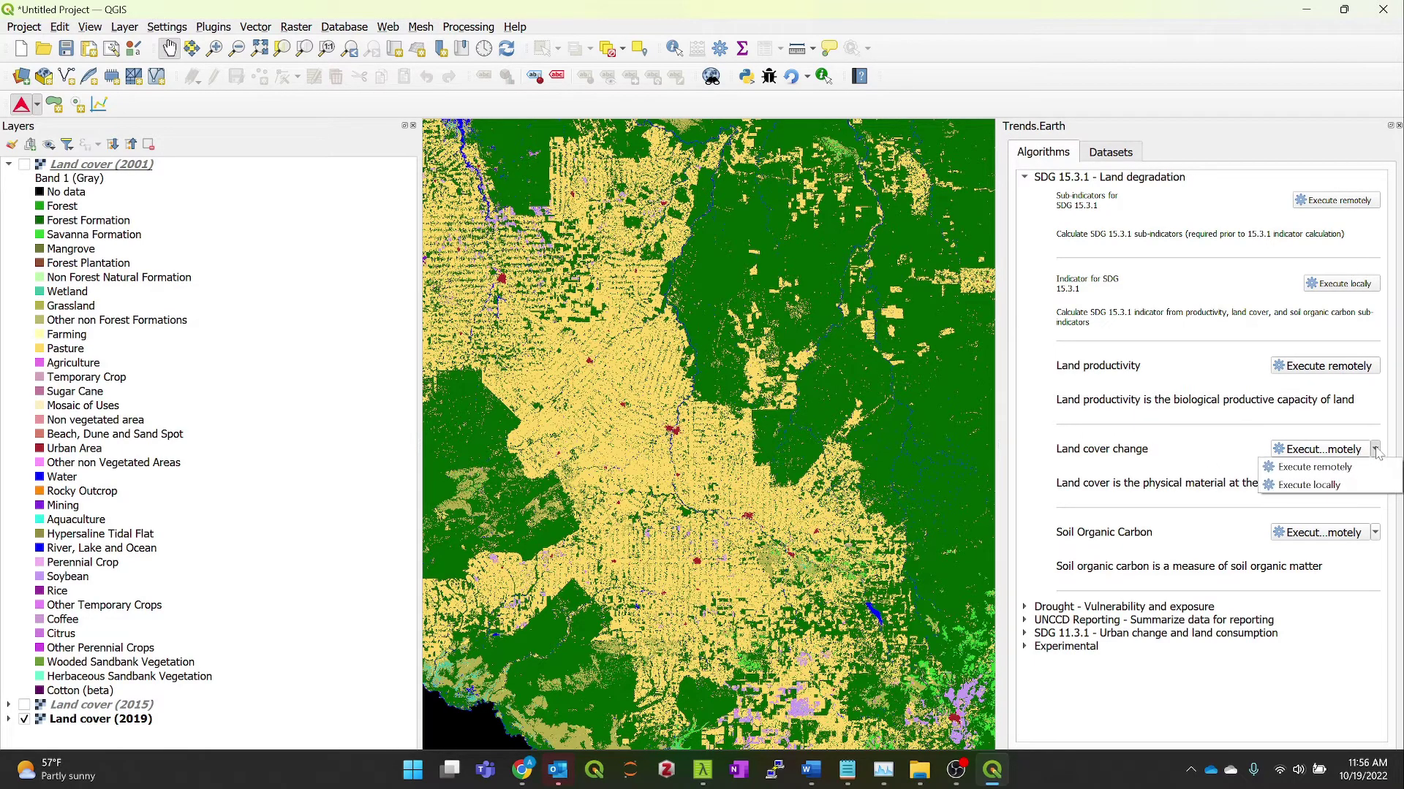
{"action": "left_click", "coordinate": [1322, 487]}
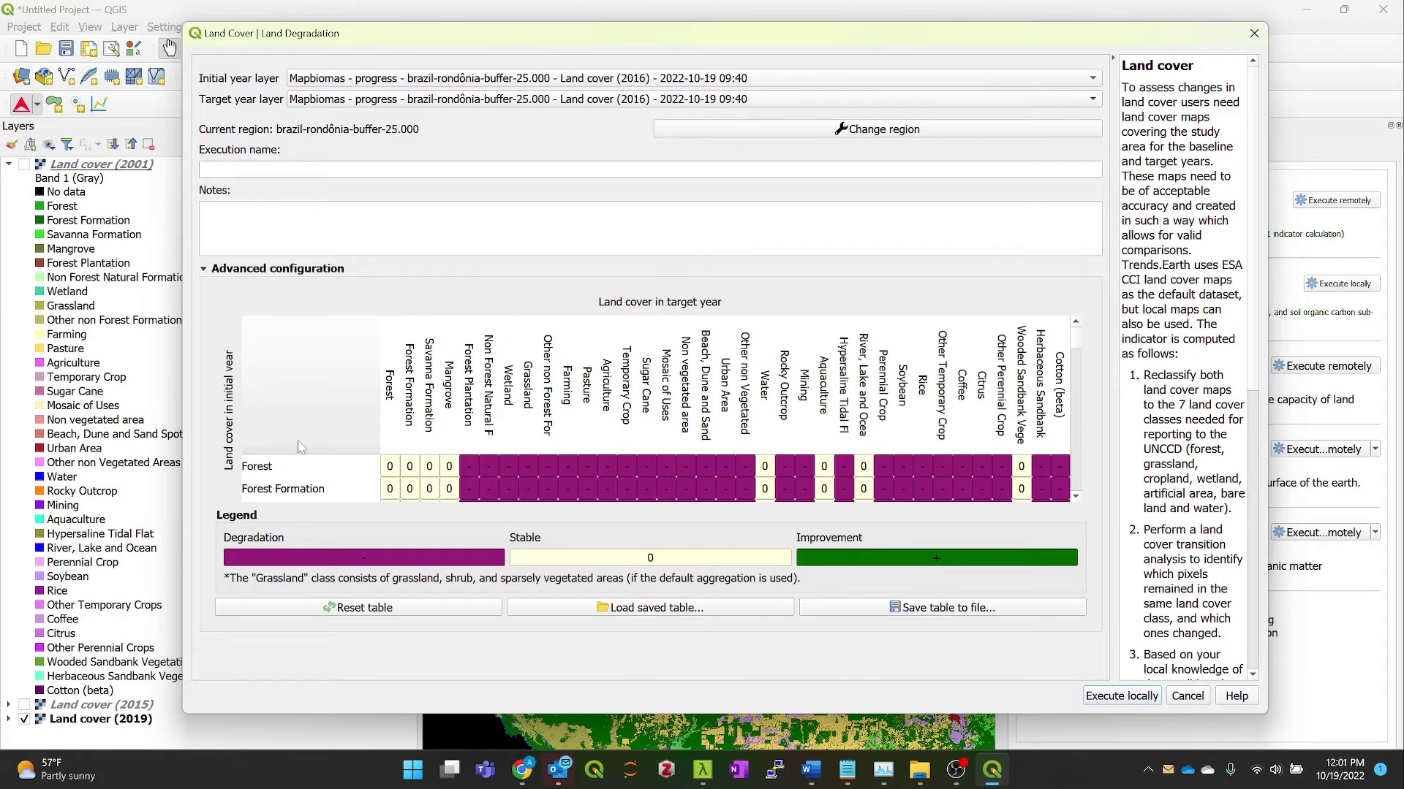
Step: Switch the Land cover dialog's region of interest to a city in Brazil
{"action": "scroll", "coordinate": [286, 483], "scroll_direction": "down", "scroll_amount": 5}
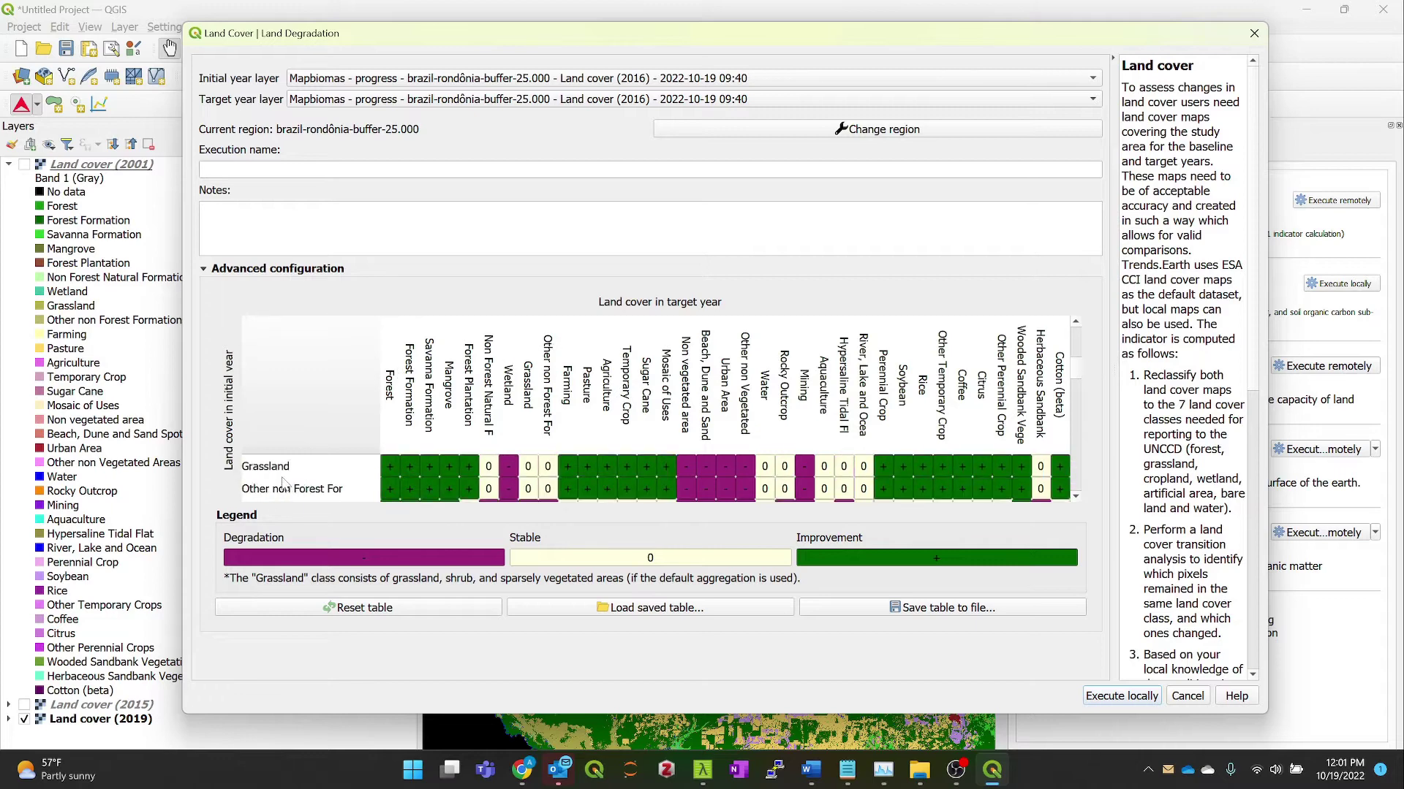
{"action": "scroll", "coordinate": [284, 482], "scroll_direction": "down", "scroll_amount": 3}
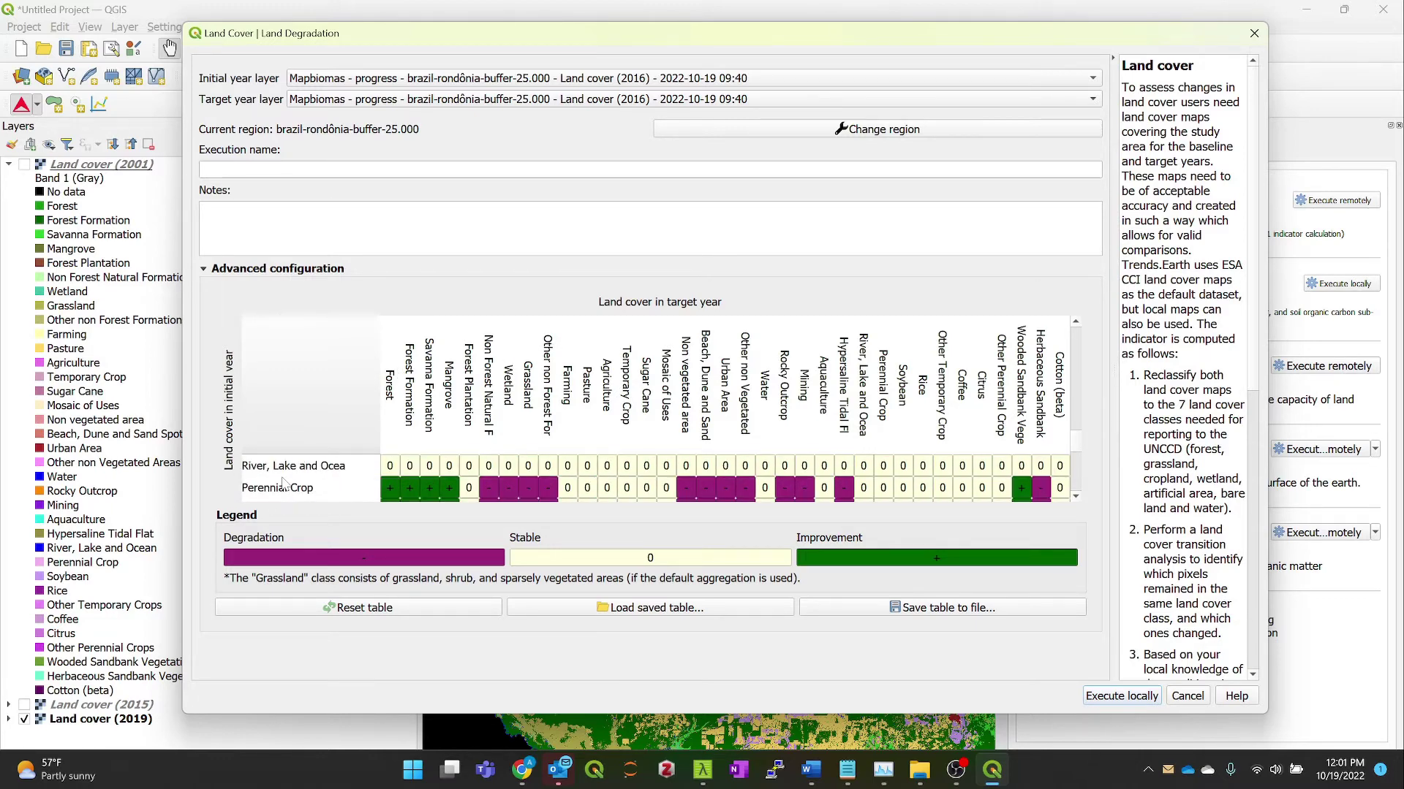
{"action": "scroll", "coordinate": [284, 484], "scroll_direction": "up", "scroll_amount": 6}
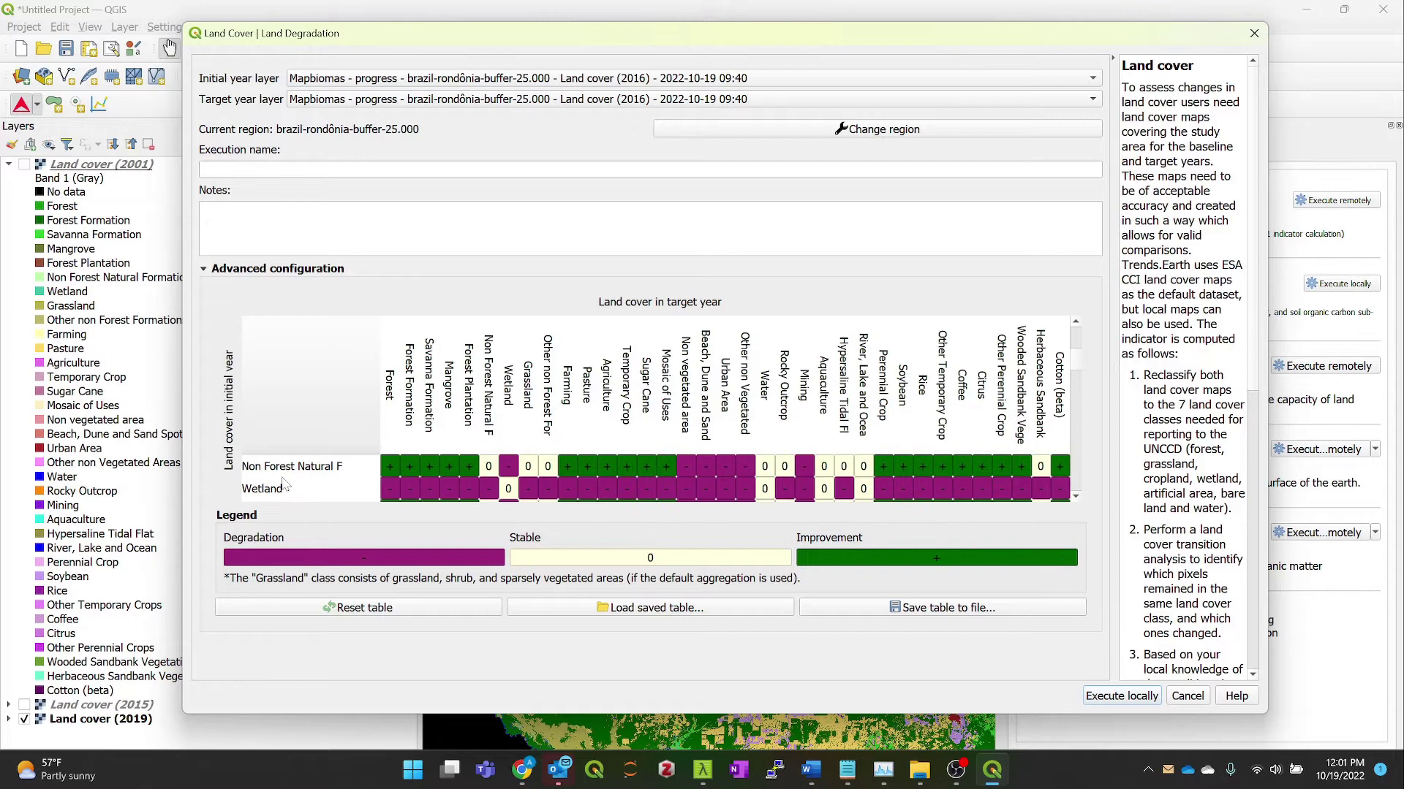
{"action": "scroll", "coordinate": [284, 484], "scroll_direction": "up", "scroll_amount": 3}
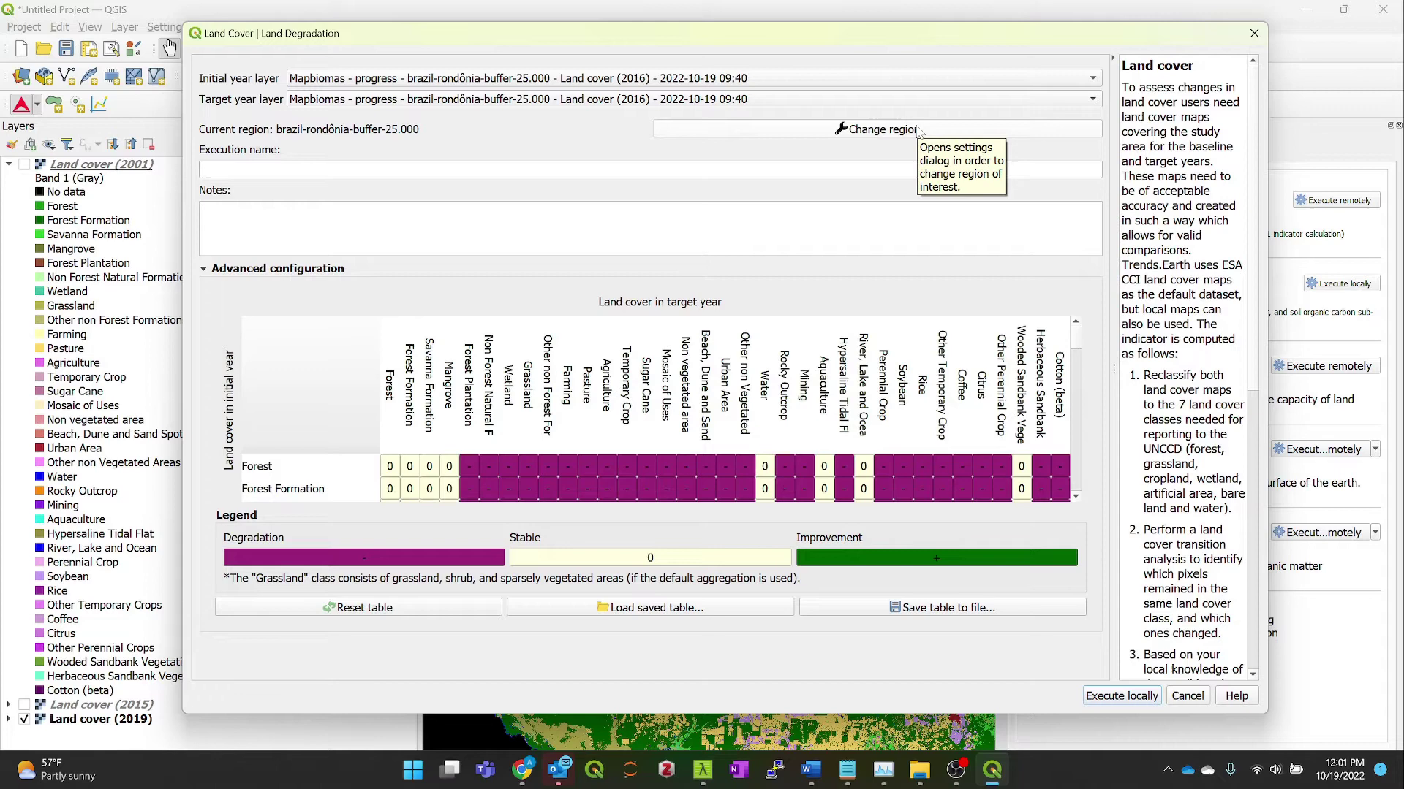
{"action": "left_click", "coordinate": [919, 130]}
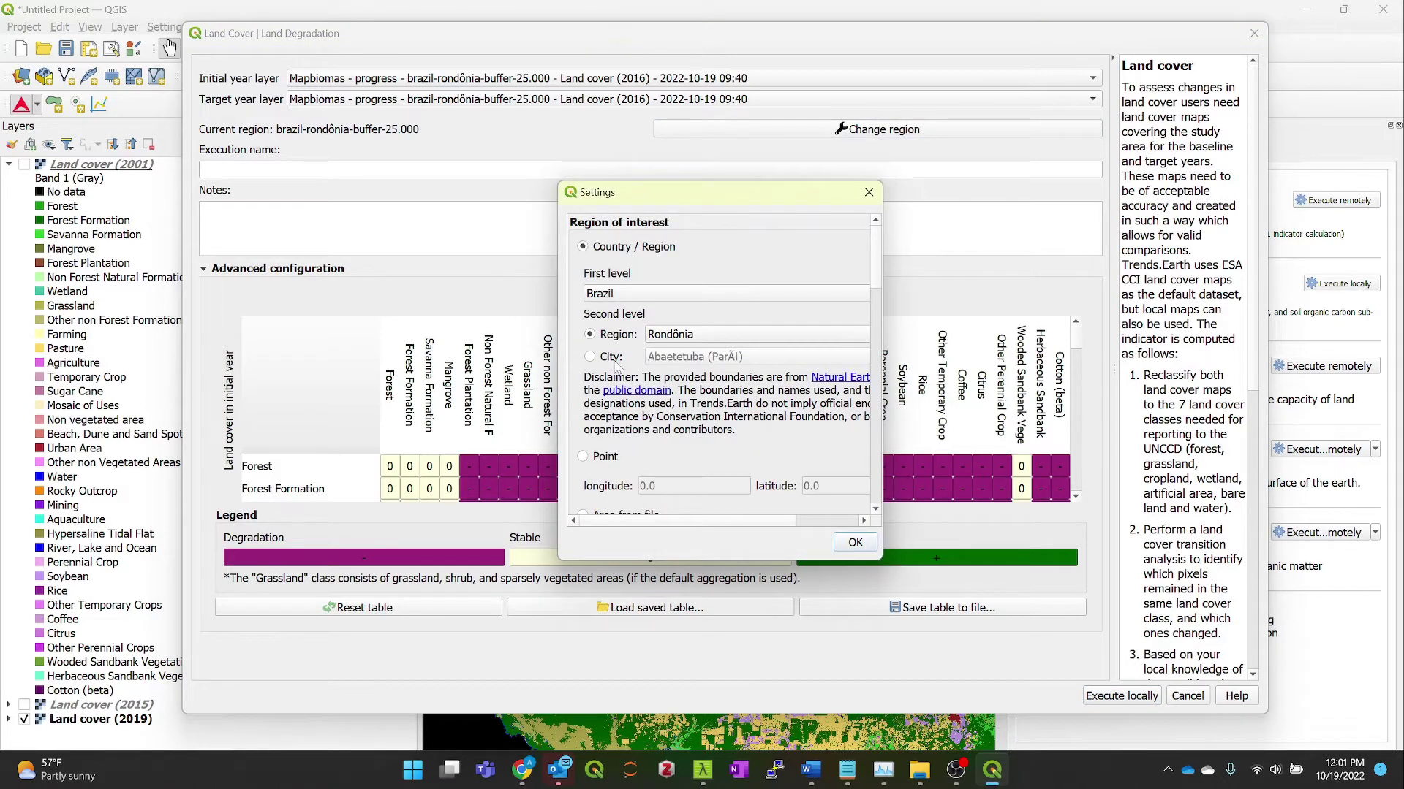
{"action": "left_click", "coordinate": [590, 356]}
{"action": "left_click", "coordinate": [700, 358]}
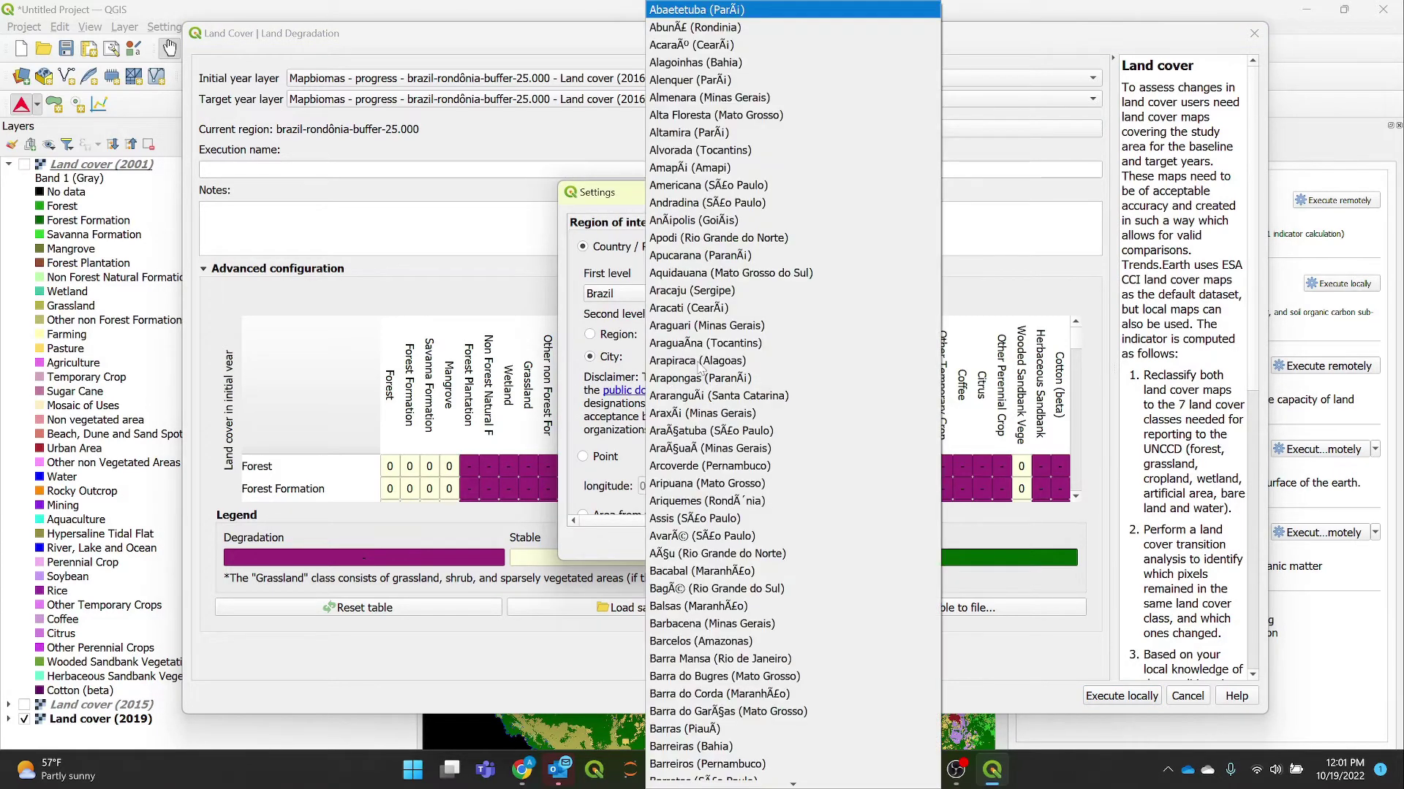
Step: Select Porto Velho as the city and confirm the region with the 25 km buffer
{"action": "key", "text": "Page_Down"}
{"action": "key", "text": "Page_Down"}
{"action": "key", "text": "Page_Down"}
{"action": "key", "text": "Page_Down"}
{"action": "key", "text": "Page_Down"}
{"action": "key", "text": "Page_Down"}
{"action": "key", "text": "Page_Down"}
{"action": "key", "text": "Page_Down"}
{"action": "key", "text": "Page_Down"}
{"action": "key", "text": "Page_Down"}
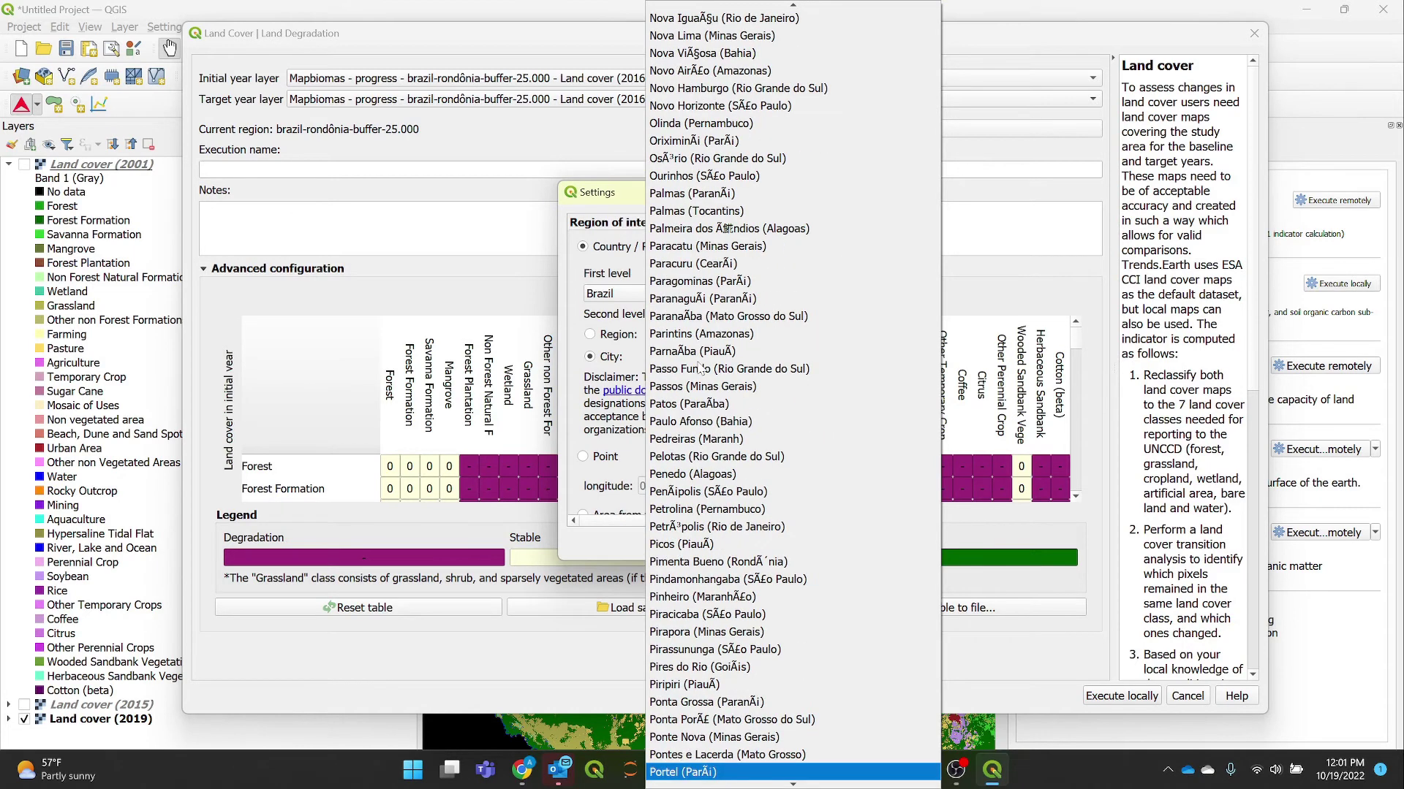
{"action": "scroll", "coordinate": [701, 367], "scroll_direction": "down", "scroll_amount": 9}
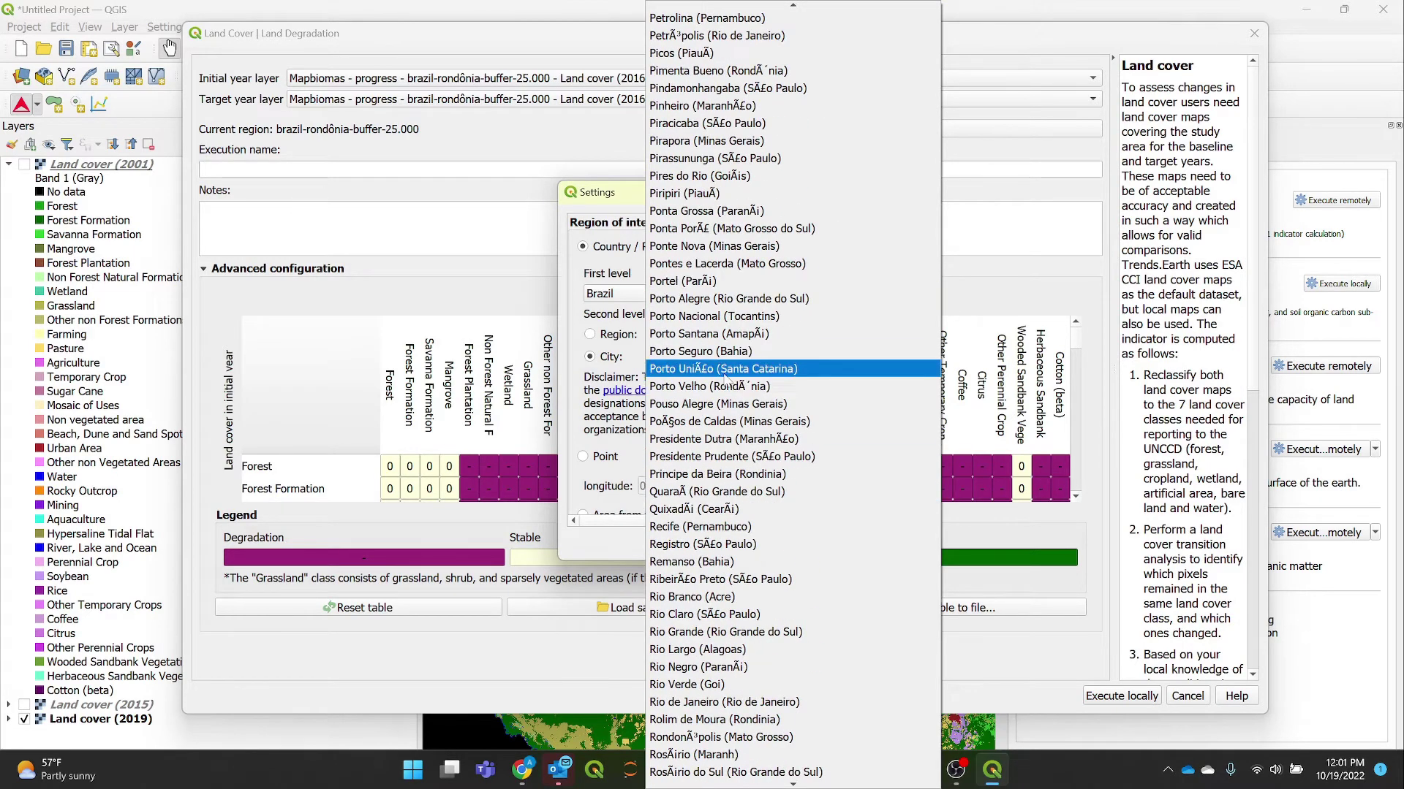
{"action": "left_click", "coordinate": [726, 389]}
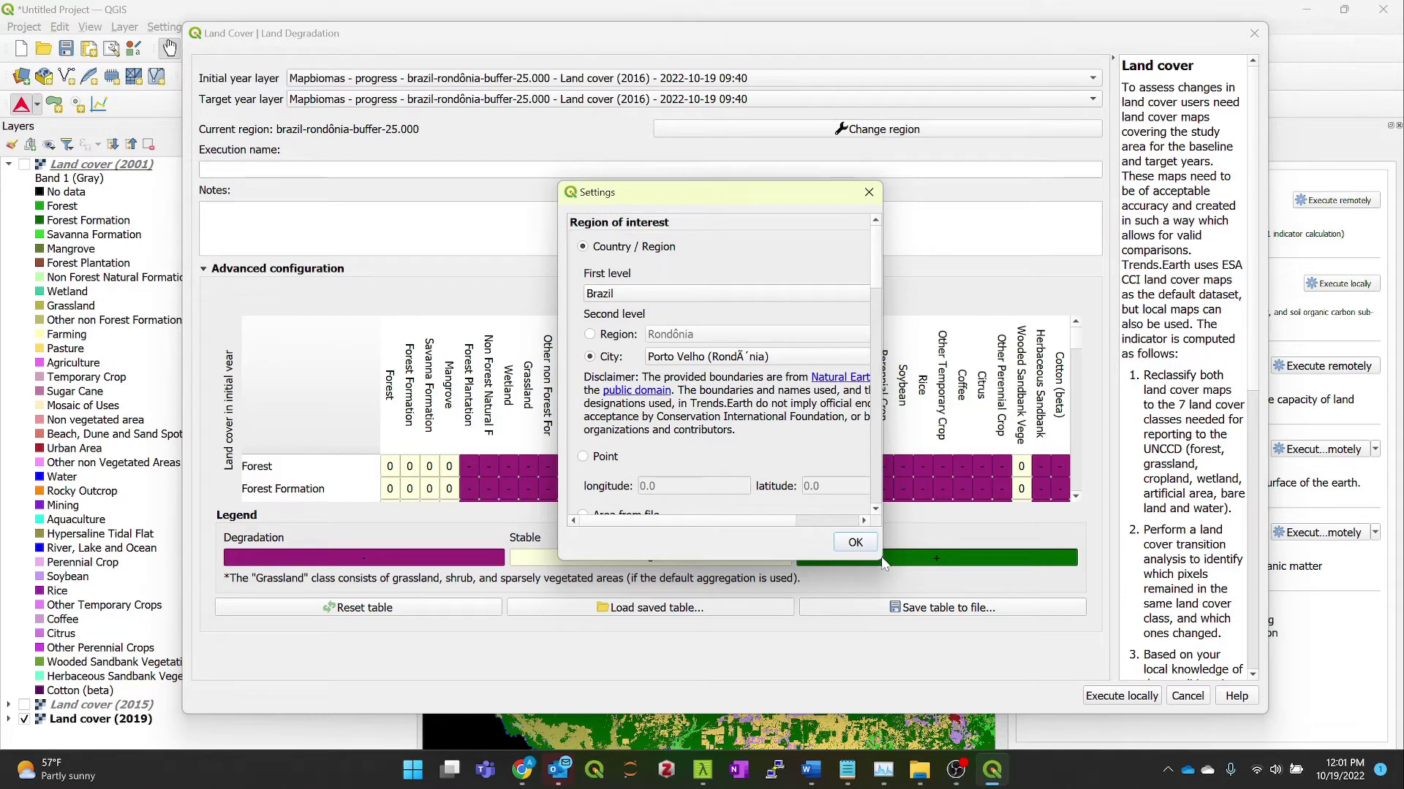
{"action": "left_click_drag", "start_coordinate": [881, 562], "coordinate": [1064, 657]}
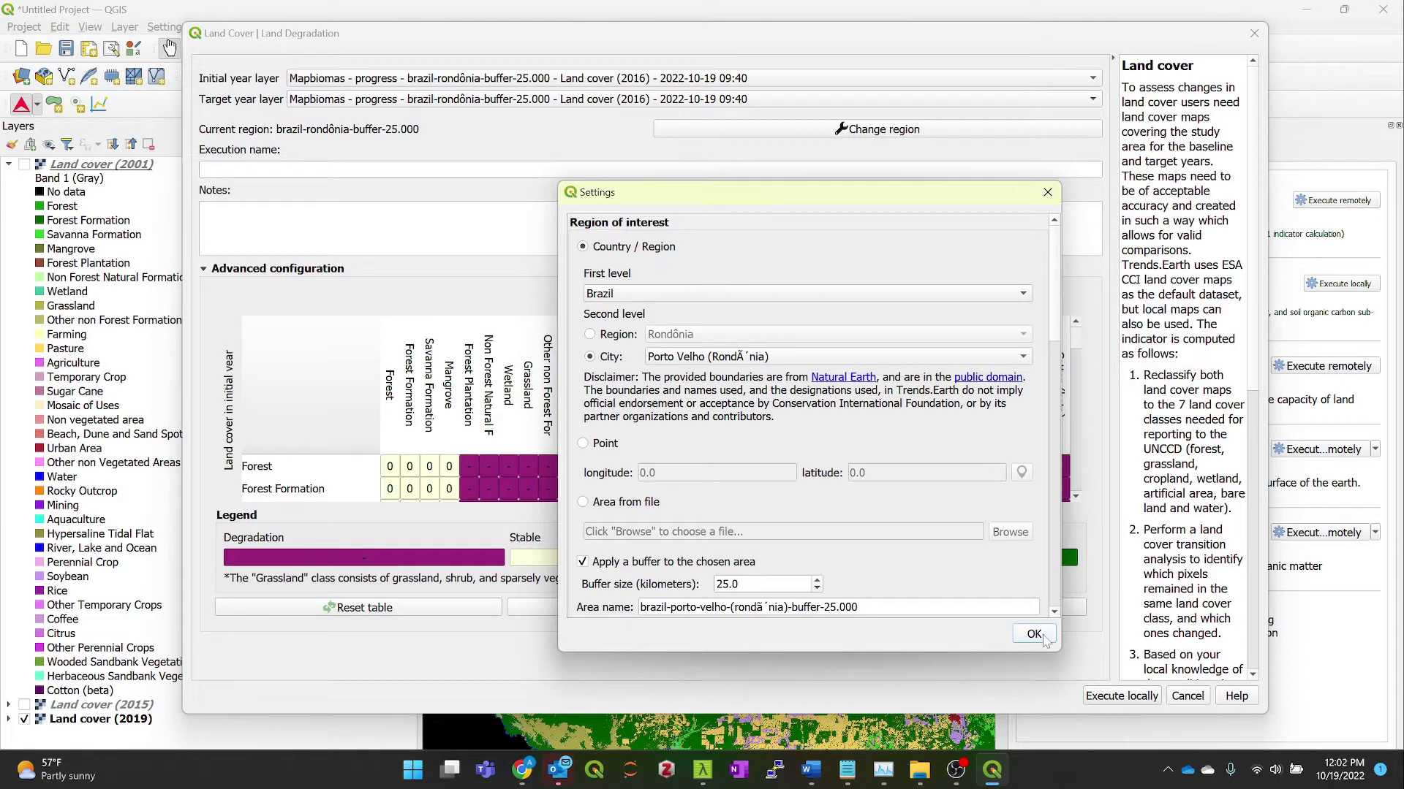
{"action": "left_click", "coordinate": [1043, 636]}
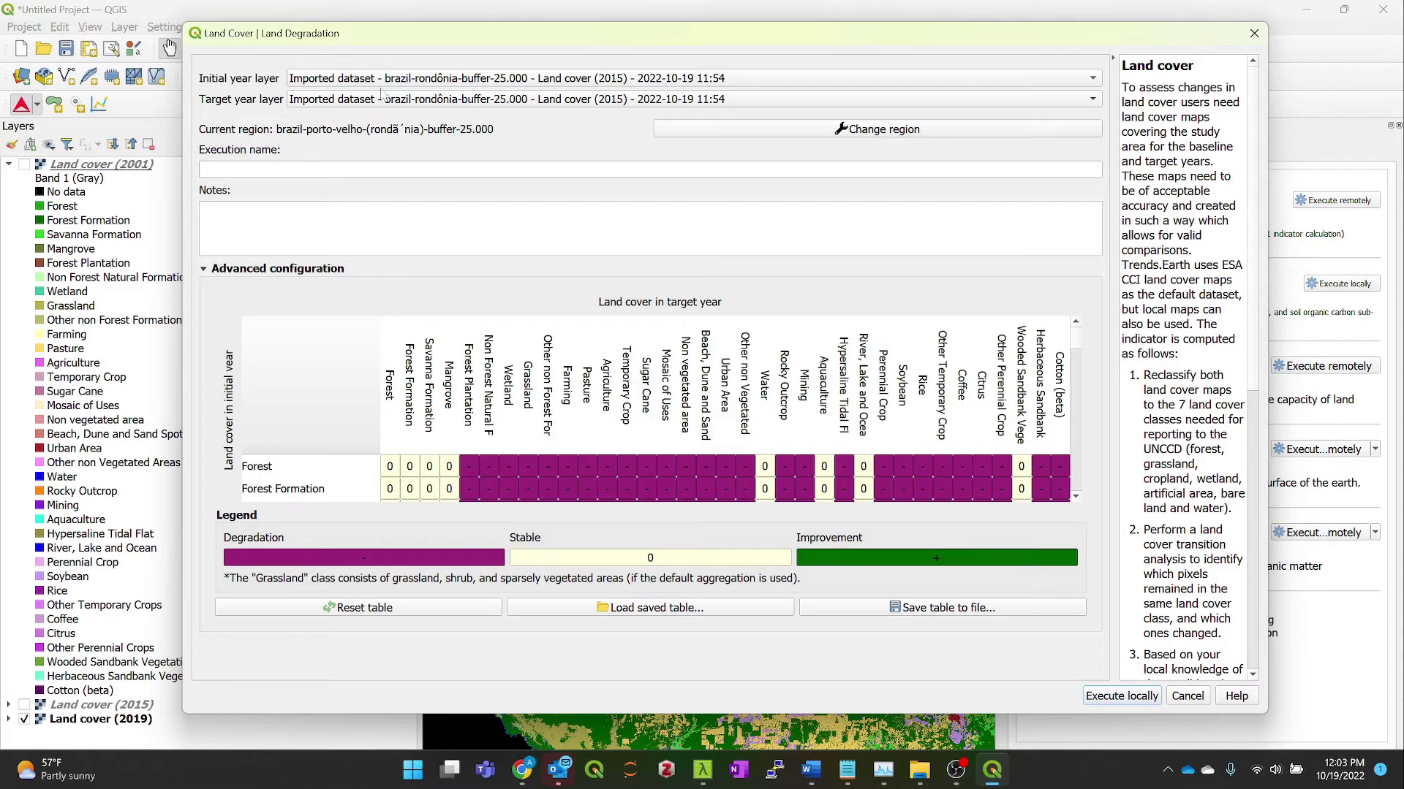
Step: Set initial year to imported Land cover (2001) and target year to Land cover (2015), reviewing the transition table
{"action": "left_click", "coordinate": [399, 81]}
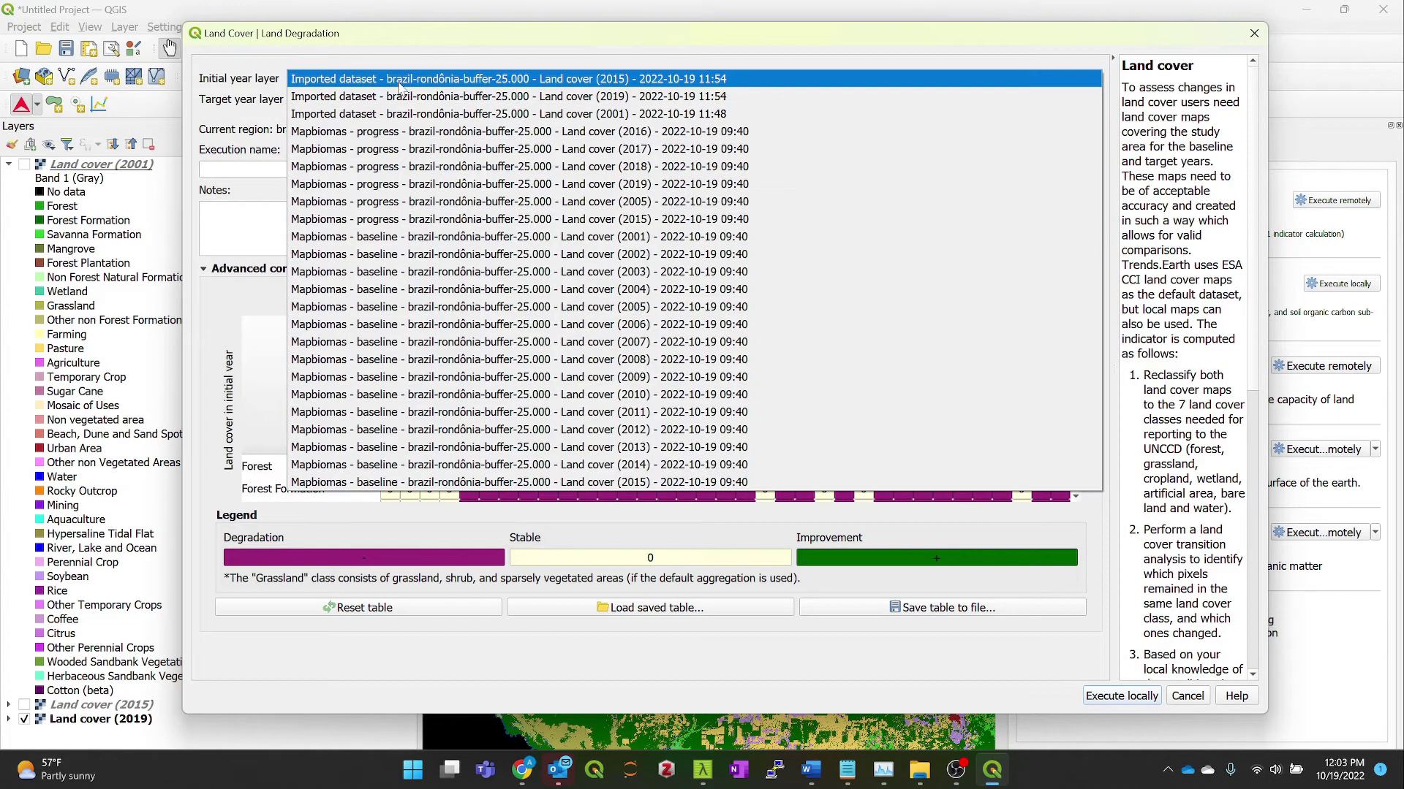
{"action": "left_click", "coordinate": [424, 115]}
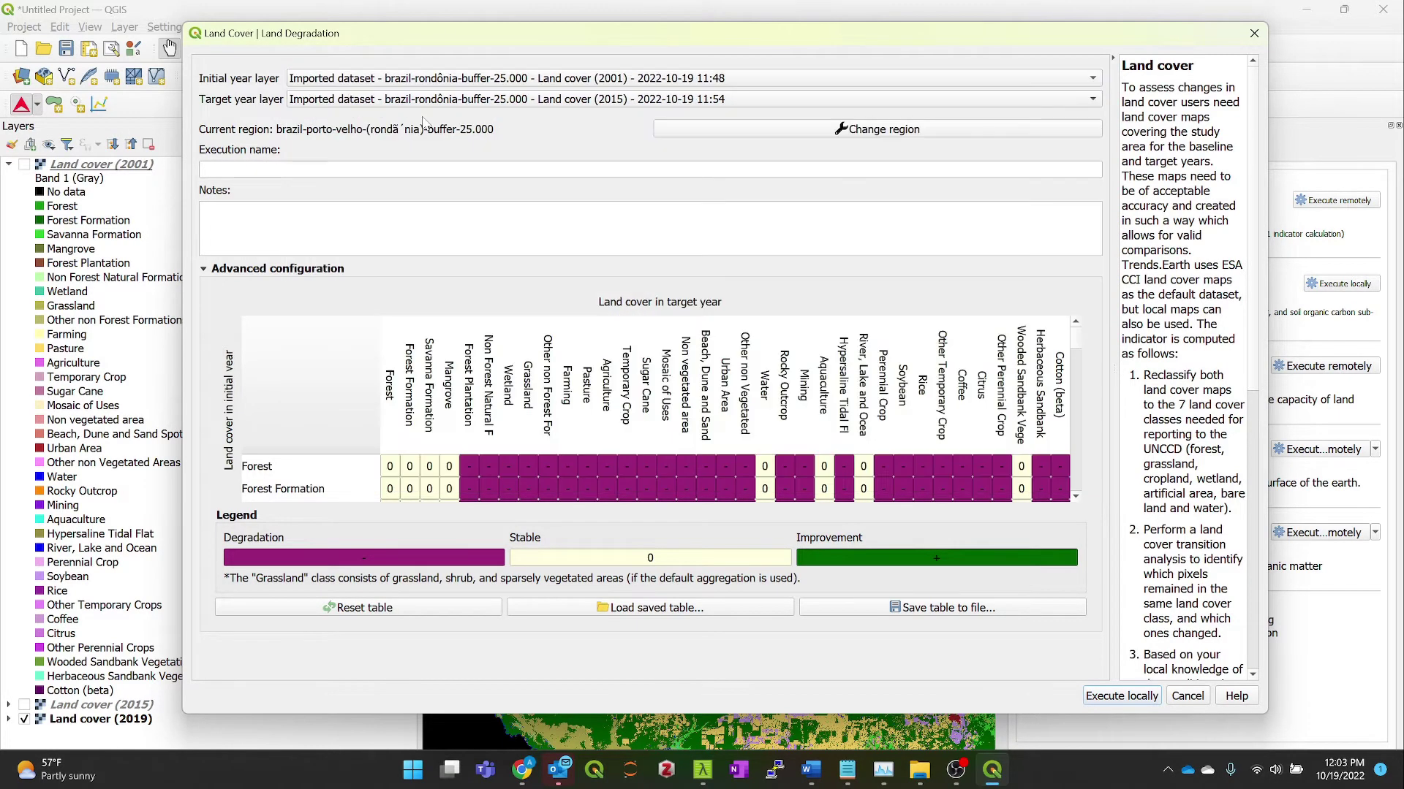
{"action": "left_click", "coordinate": [624, 102]}
{"action": "left_click", "coordinate": [643, 102]}
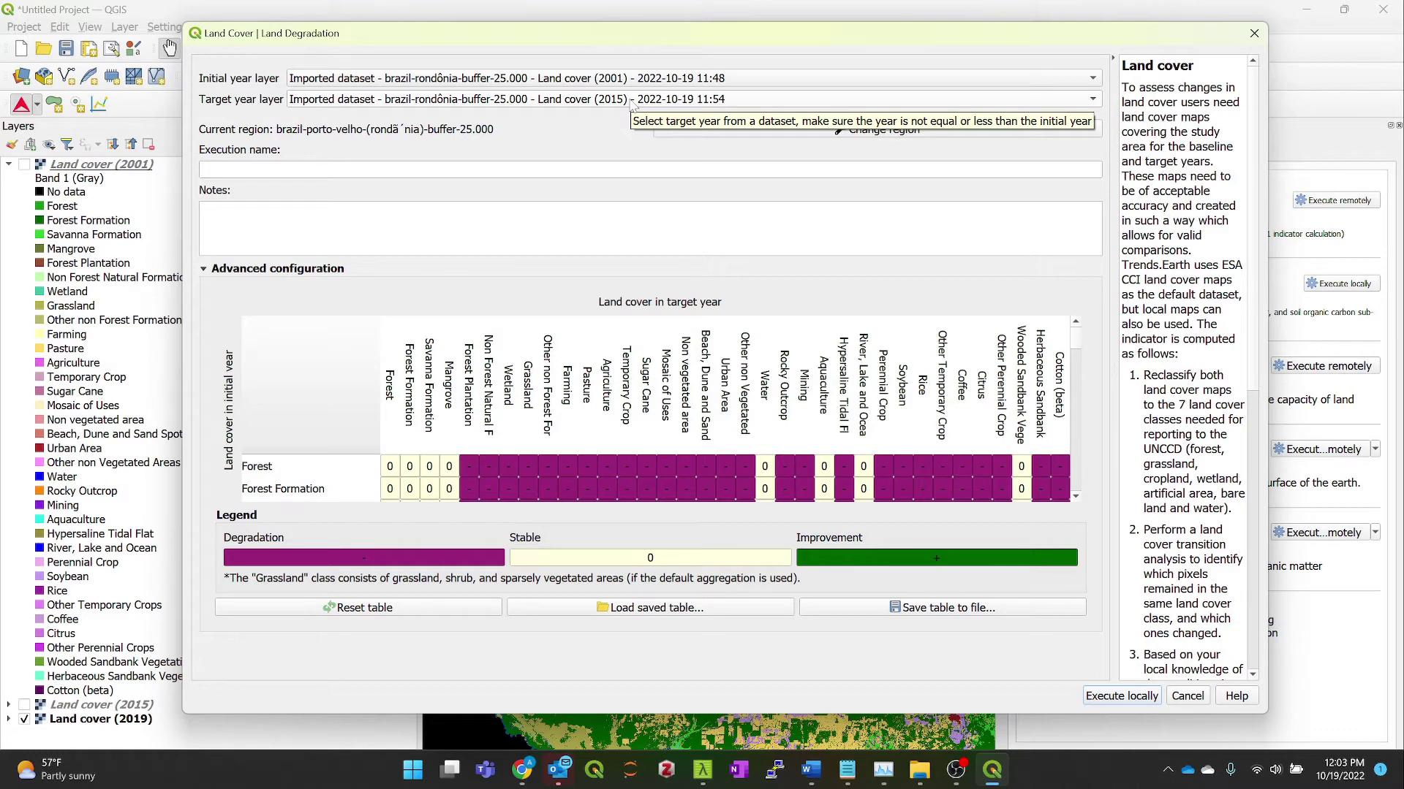
{"action": "left_click", "coordinate": [632, 102]}
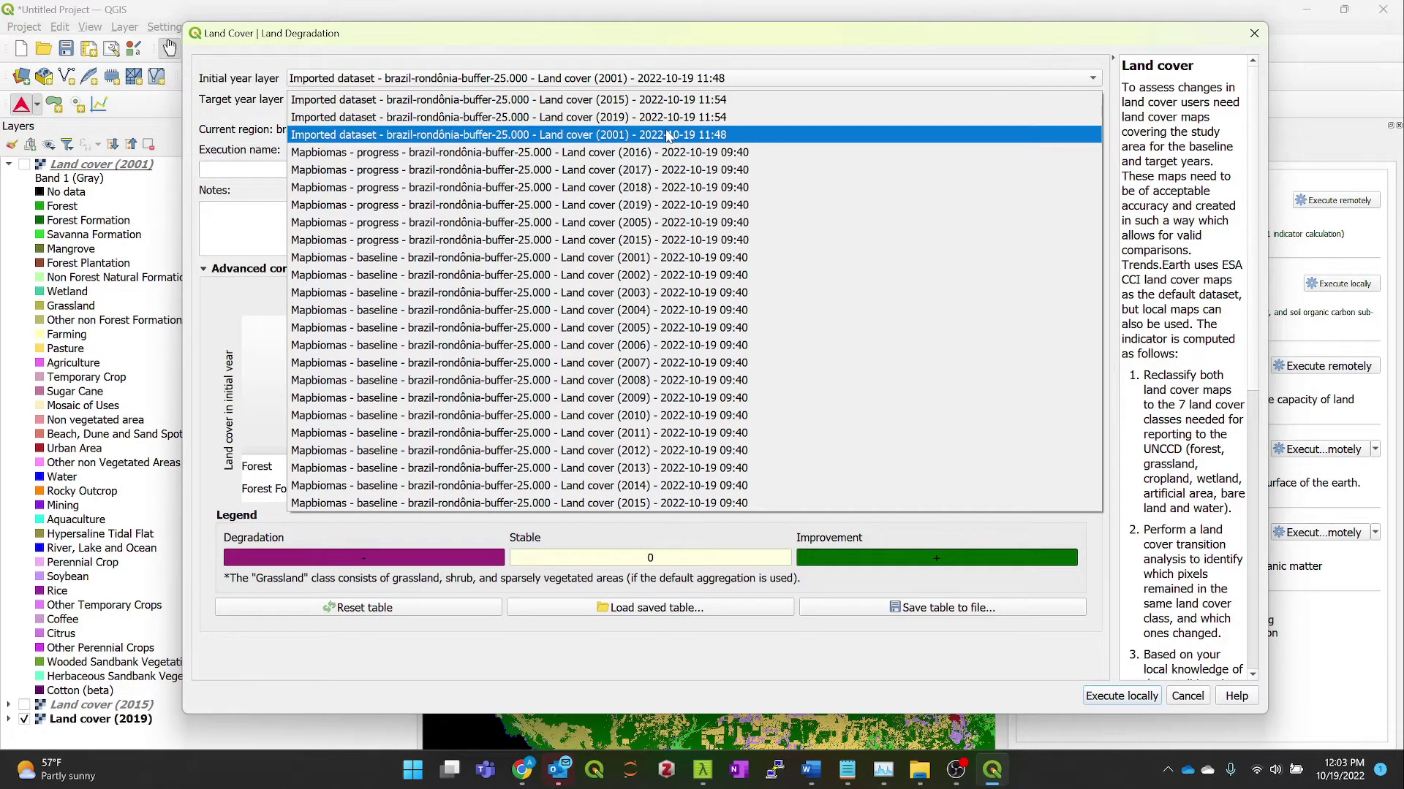
{"action": "left_click", "coordinate": [694, 100]}
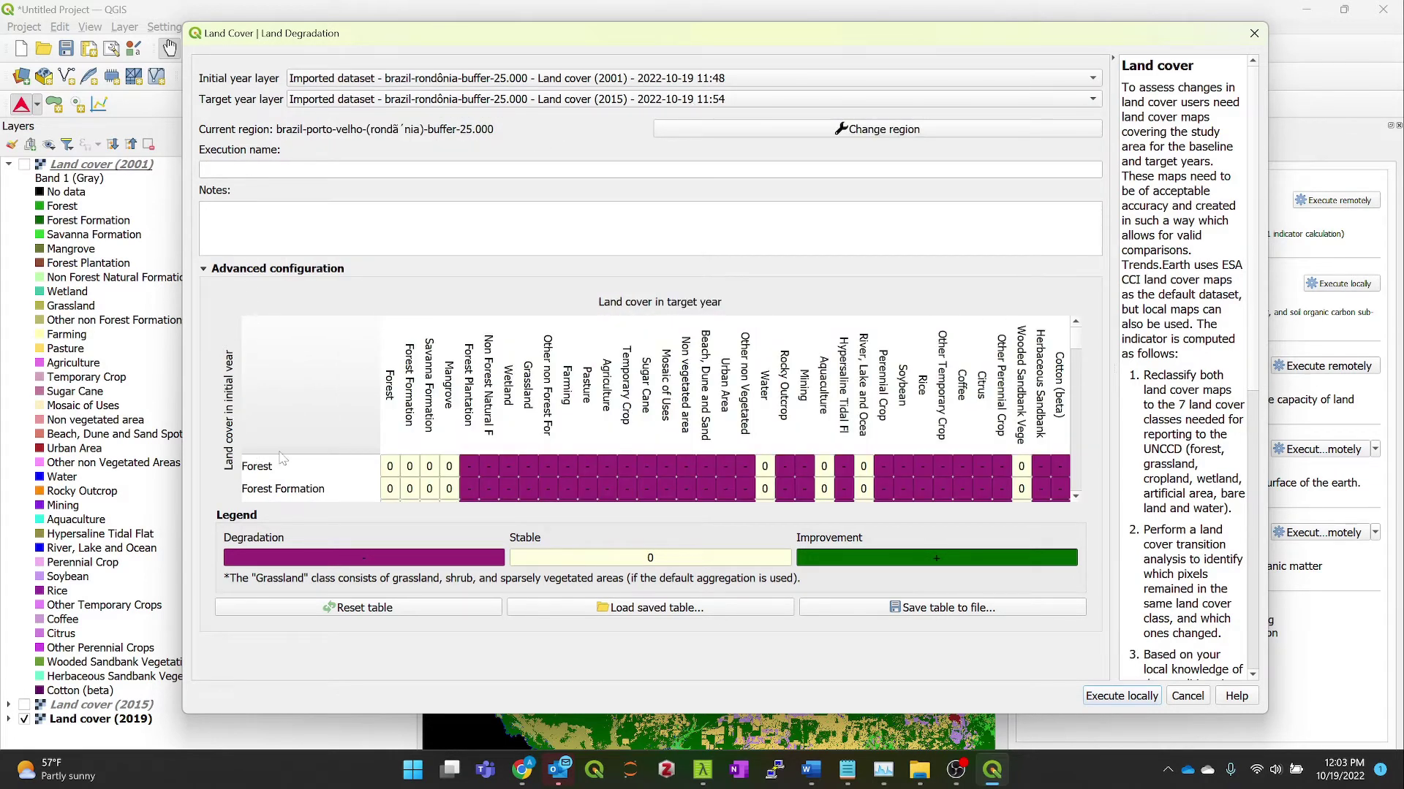
{"action": "left_click", "coordinate": [1076, 497]}
{"action": "left_click", "coordinate": [1075, 498]}
{"action": "left_click", "coordinate": [1075, 497]}
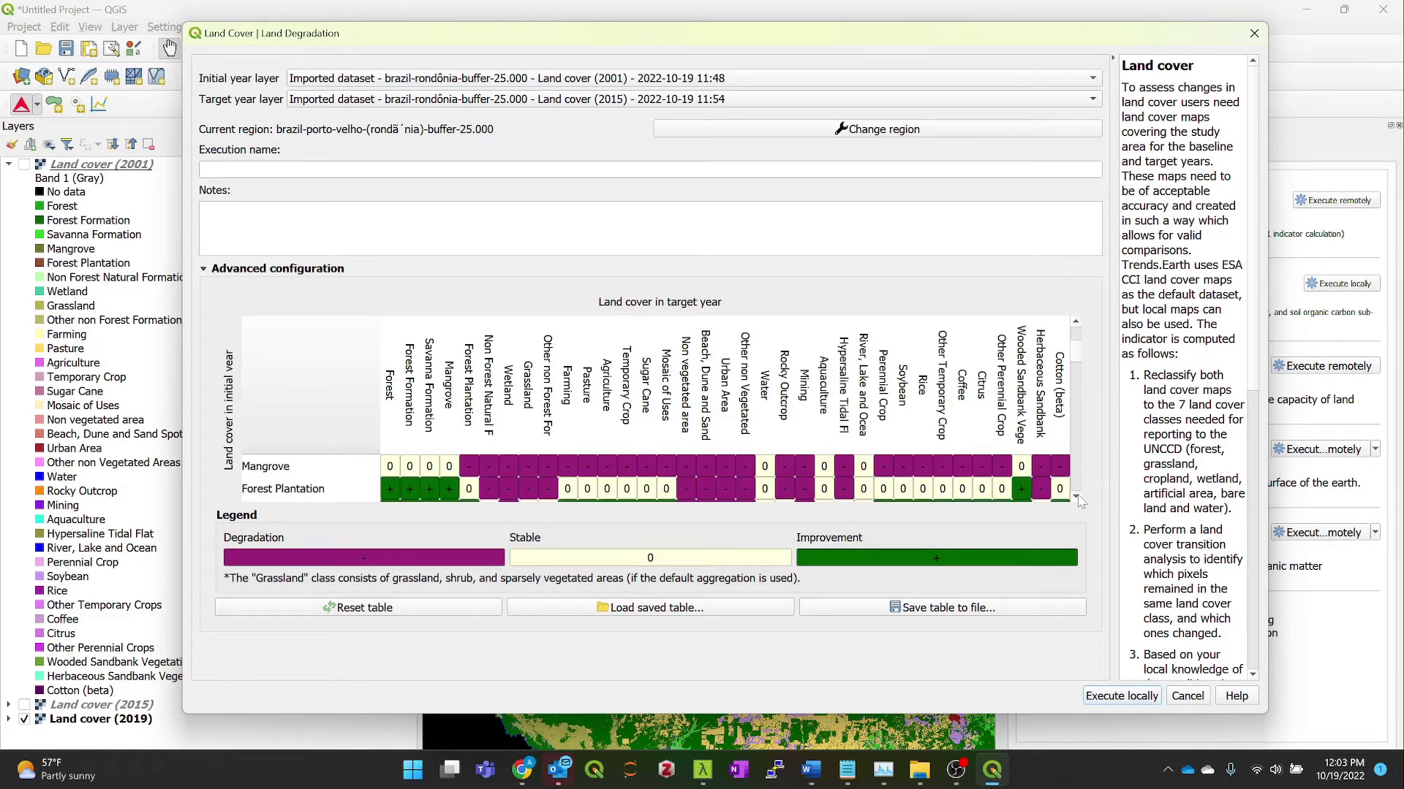
{"action": "left_click", "coordinate": [1075, 497]}
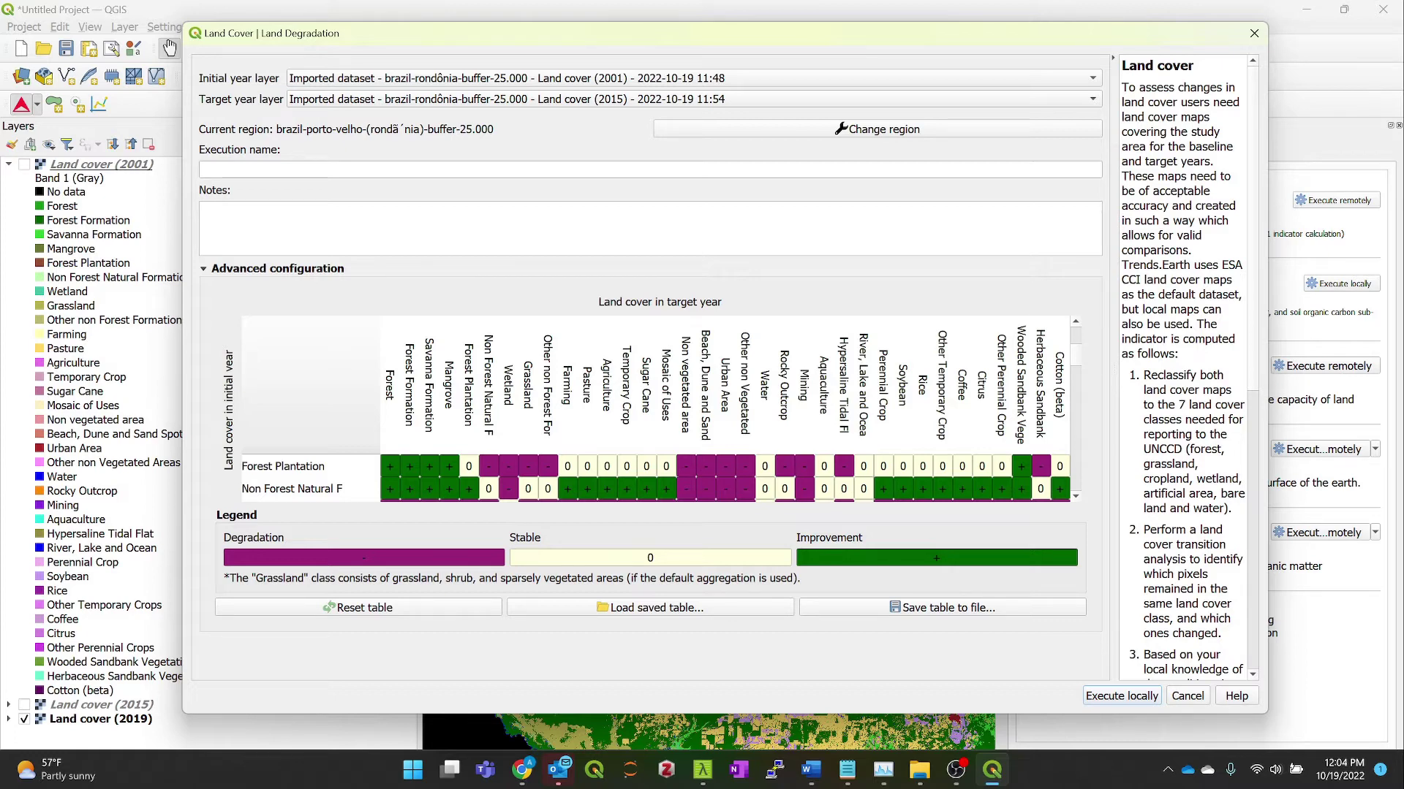
Step: Run the 2001–2015 change locally, then rerun with imported 2015 as initial and 2019 as target year
{"action": "left_click", "coordinate": [1130, 698]}
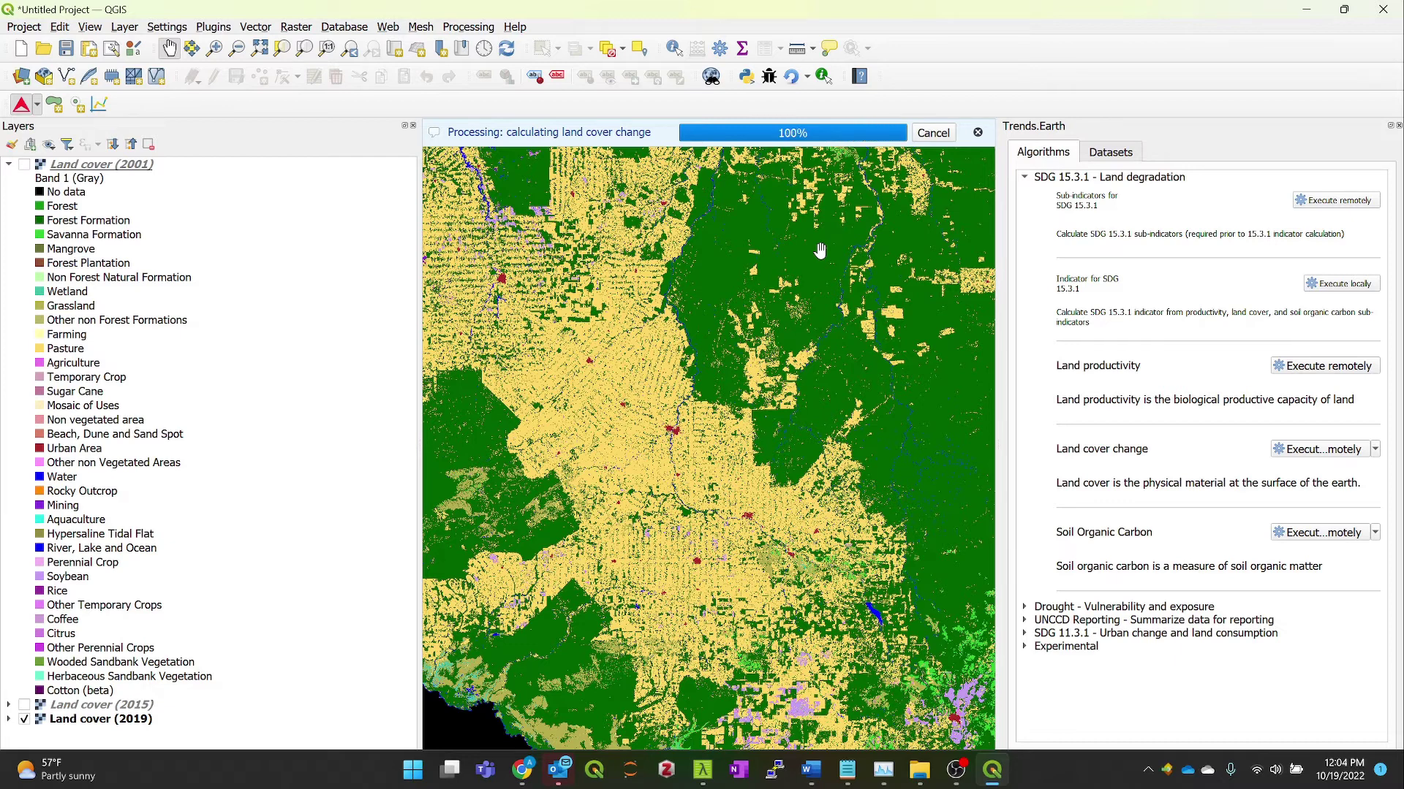
{"action": "left_click", "coordinate": [1375, 451]}
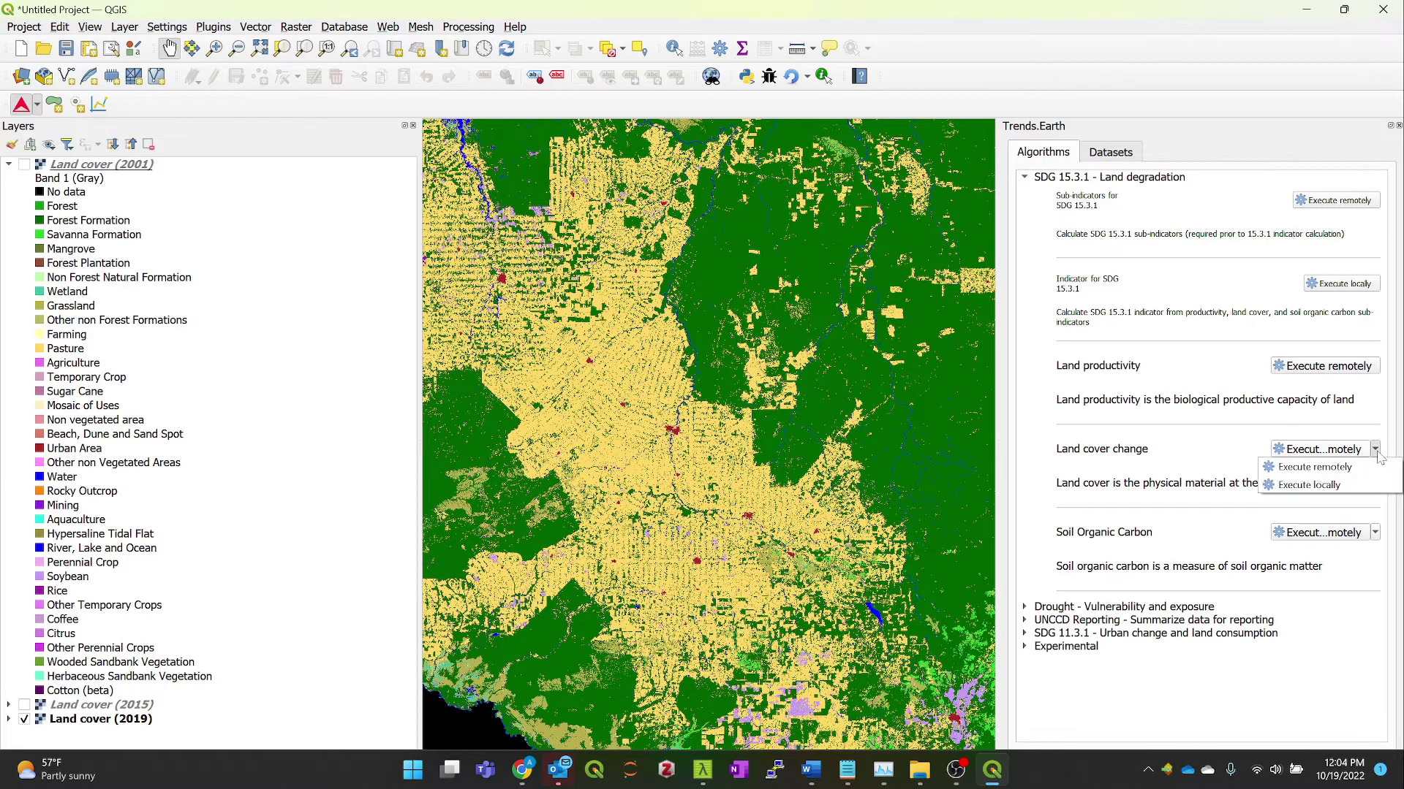
{"action": "left_click", "coordinate": [1316, 486]}
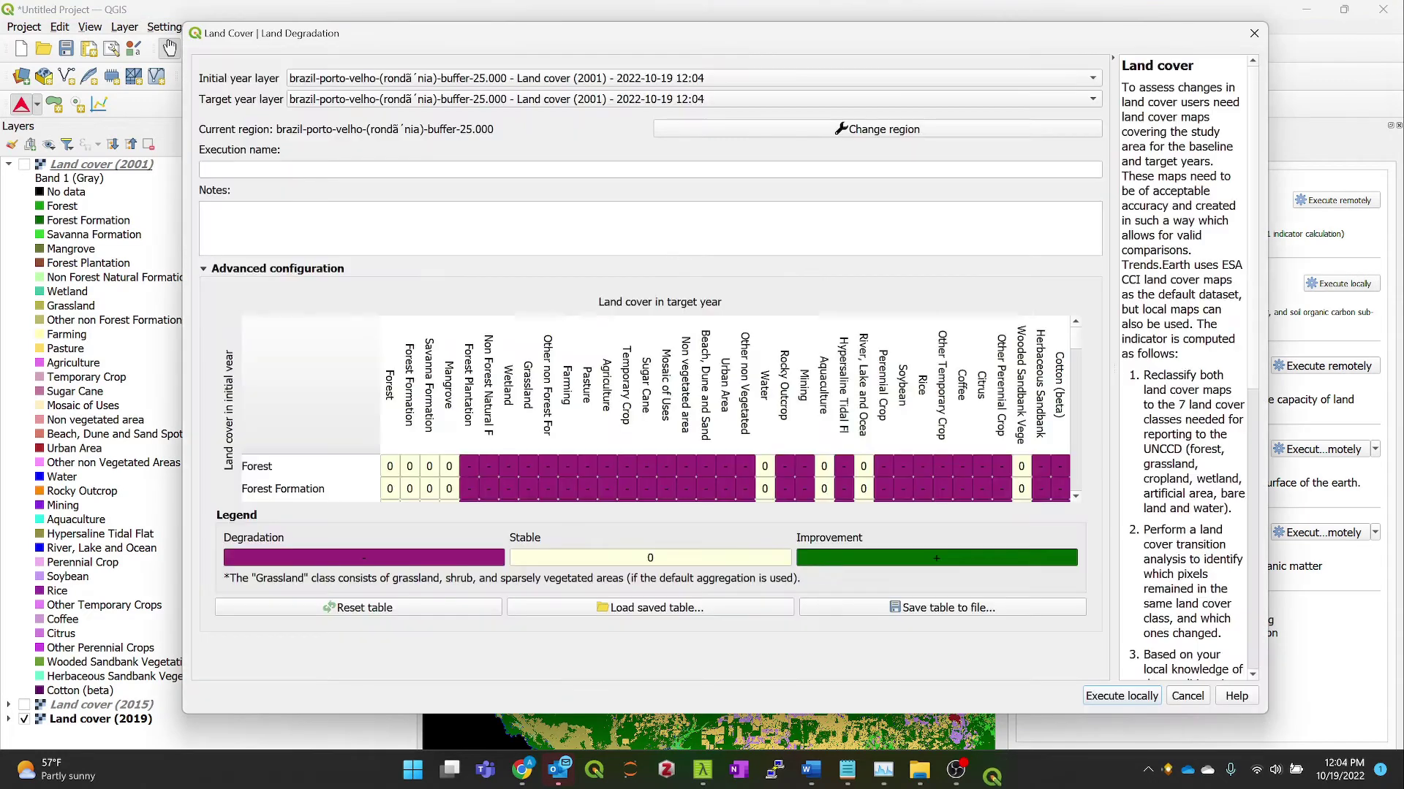
{"action": "left_click", "coordinate": [451, 80]}
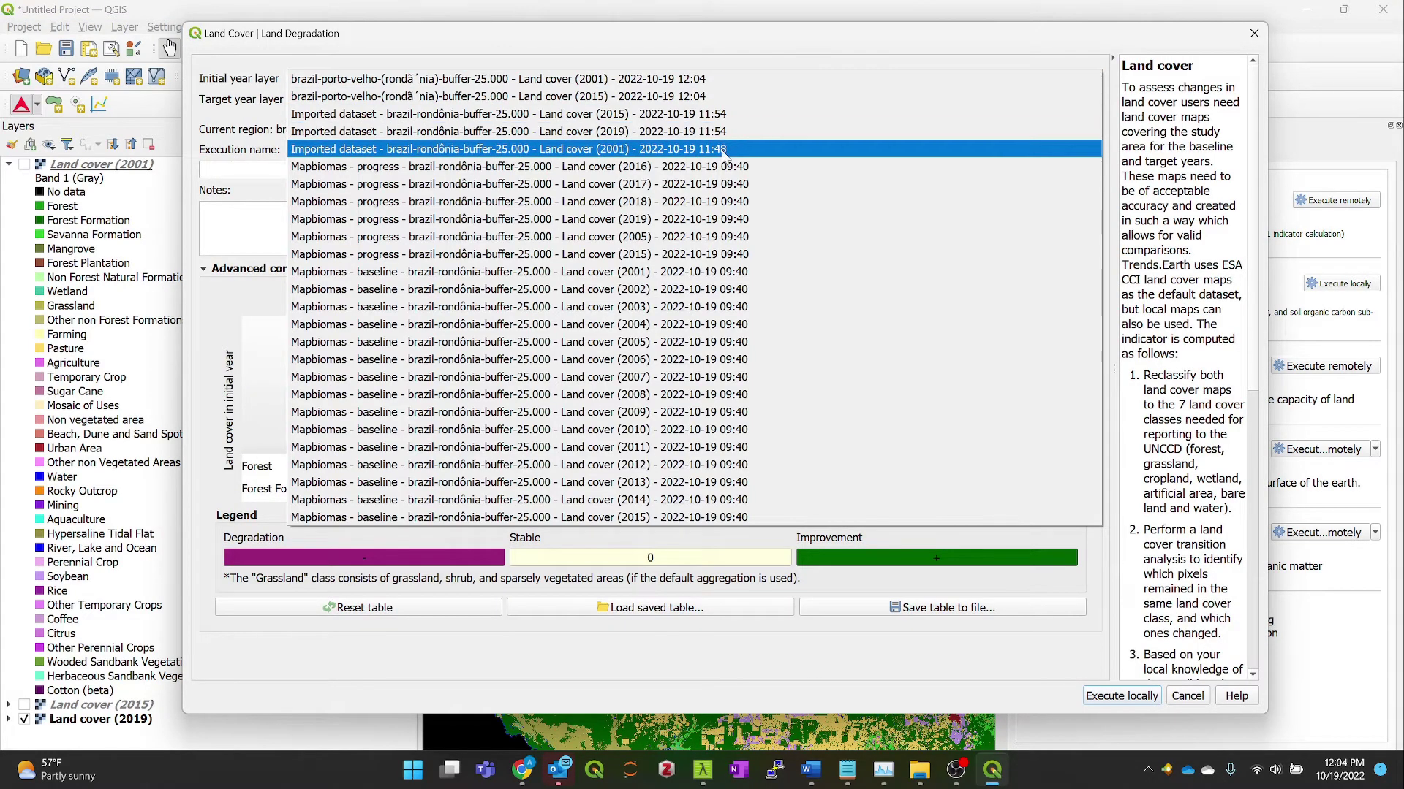
{"action": "left_click", "coordinate": [731, 121]}
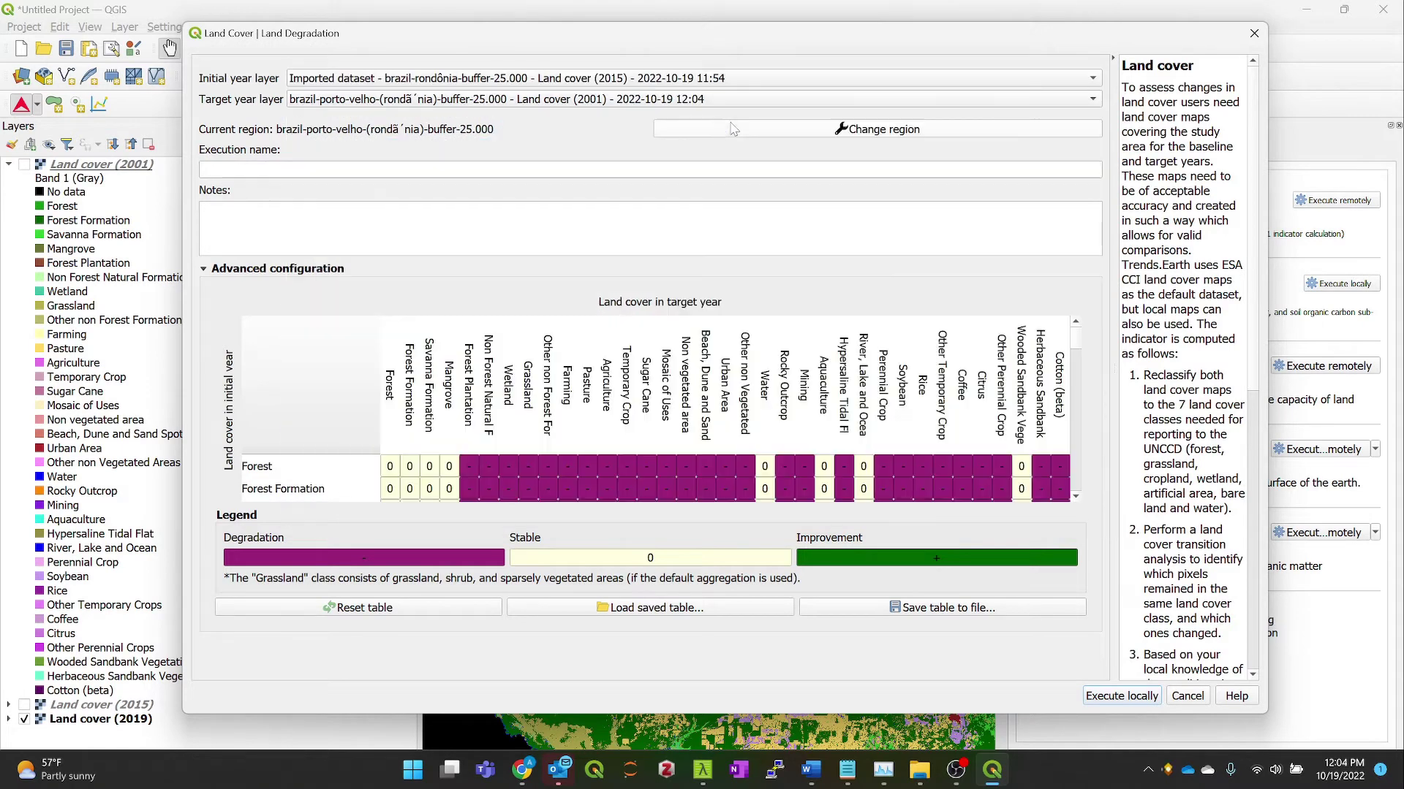
{"action": "left_click", "coordinate": [441, 106]}
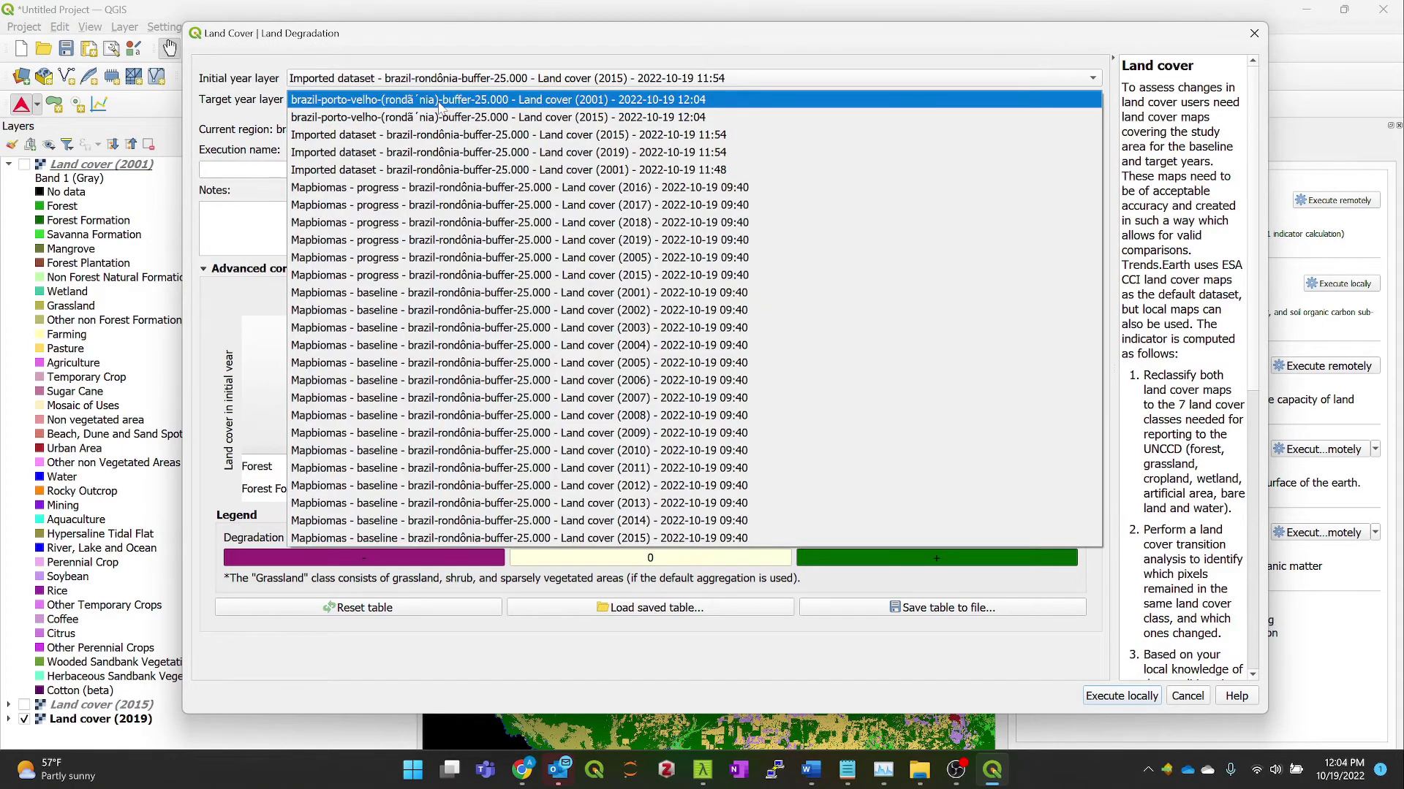
{"action": "left_click", "coordinate": [750, 155]}
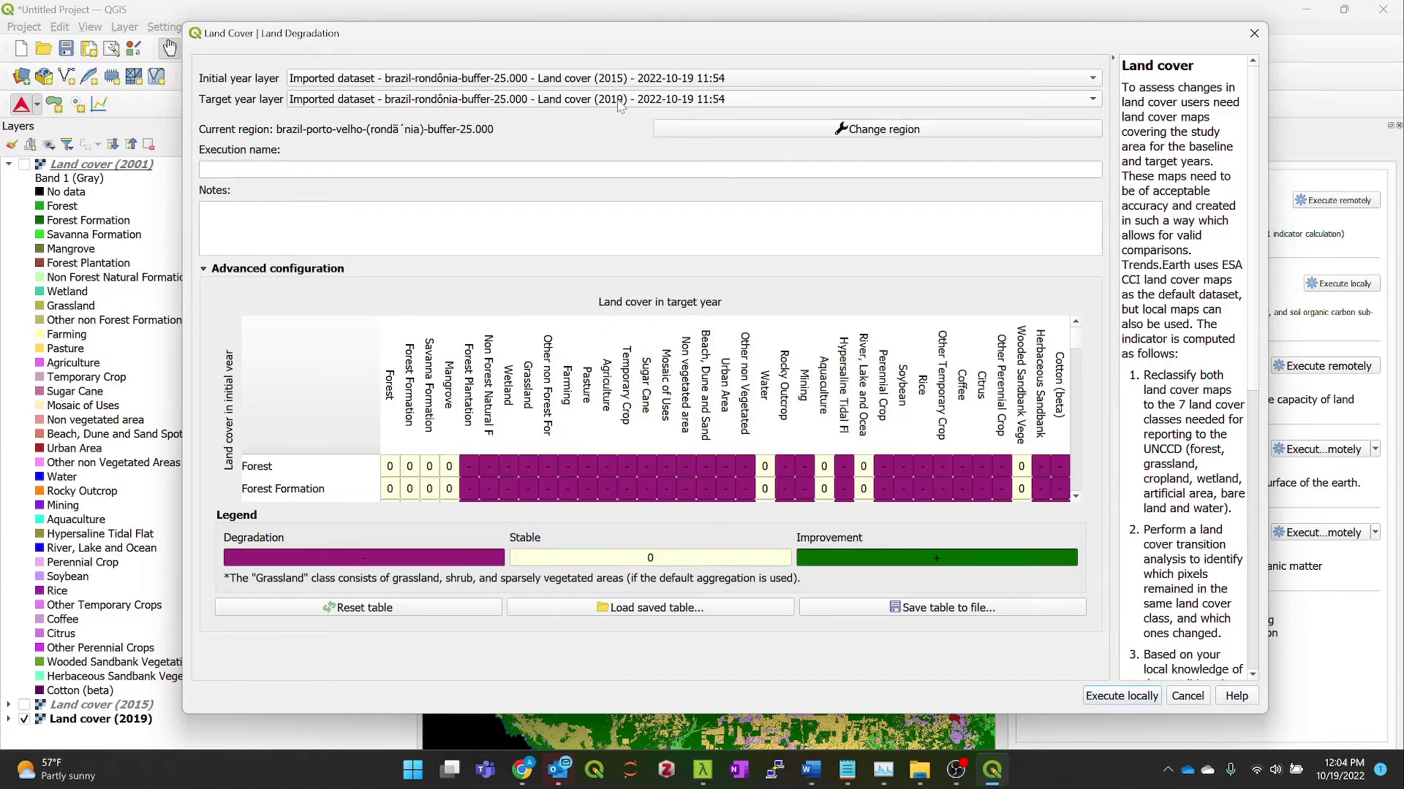
{"action": "left_click", "coordinate": [1141, 698]}
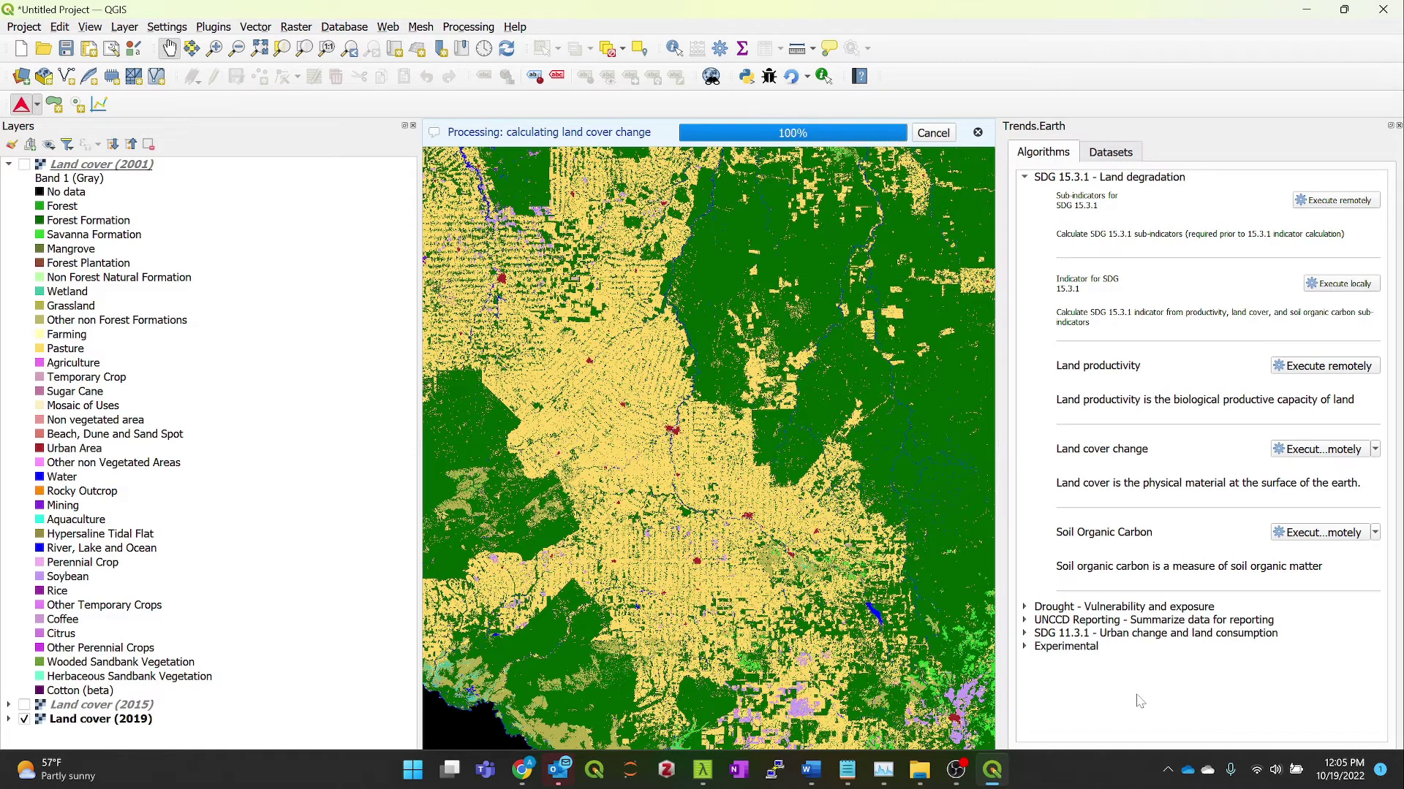
Step: Add the newest land cover change dataset's default layers, including 2015–2019 transitions, to the map
{"action": "left_click", "coordinate": [1110, 153]}
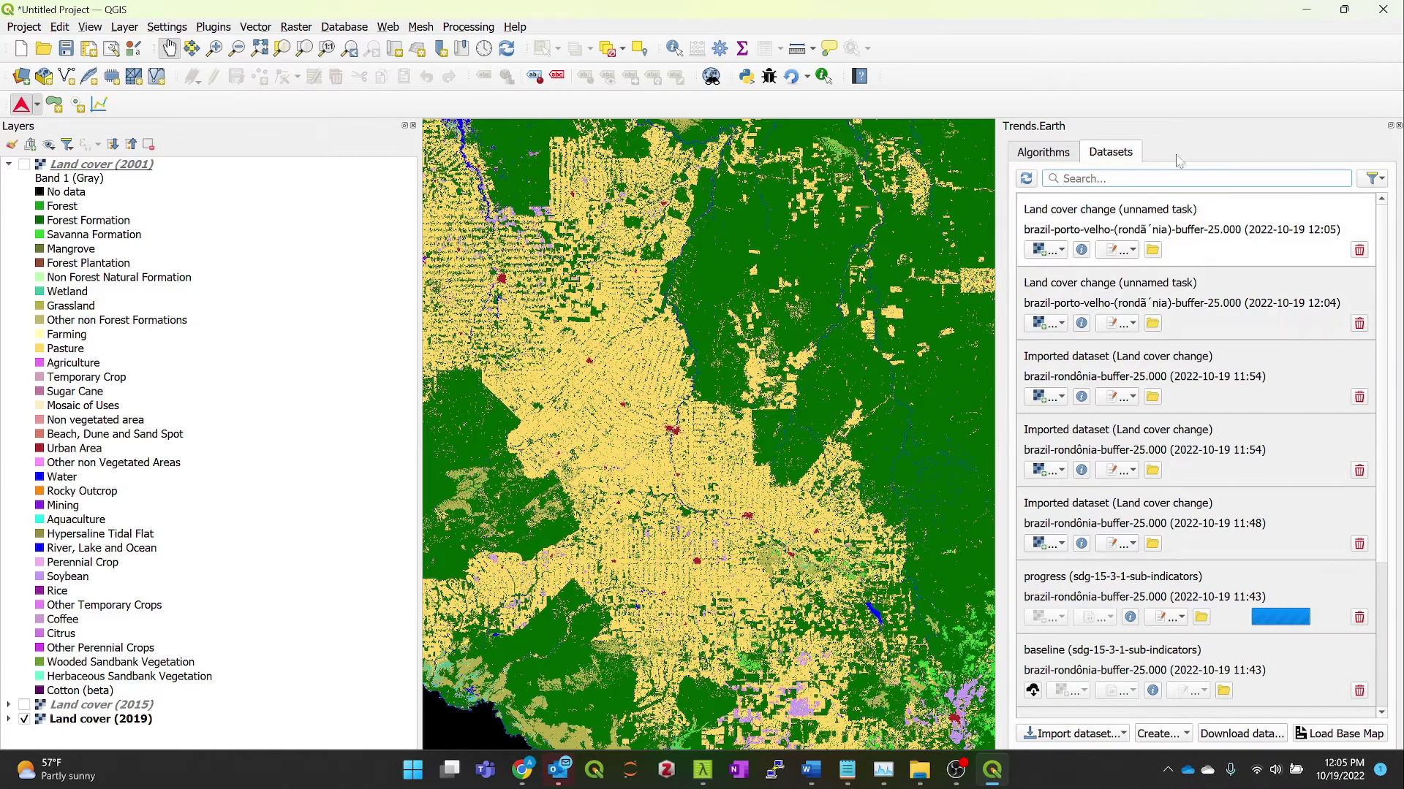
{"action": "left_click", "coordinate": [1060, 251]}
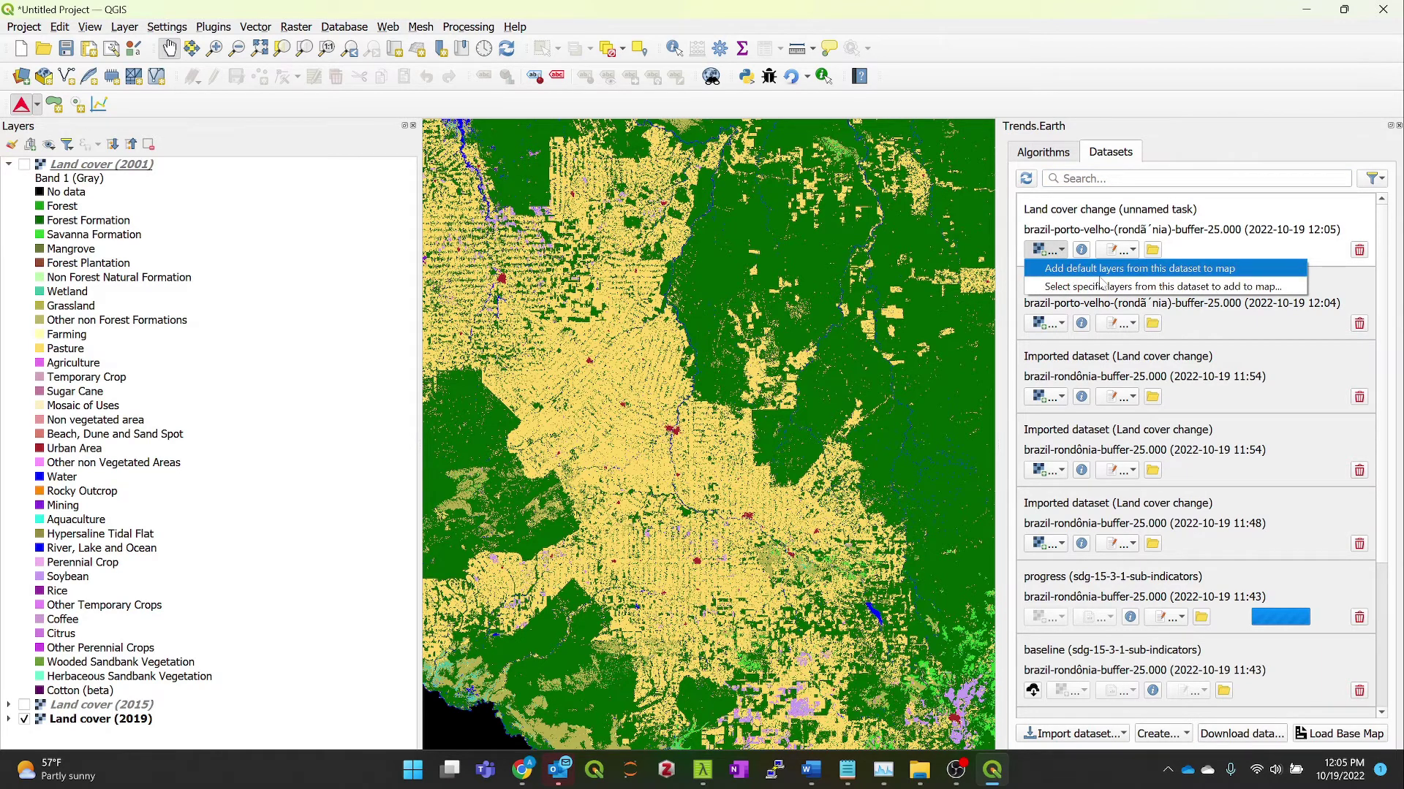
{"action": "left_click", "coordinate": [1101, 277]}
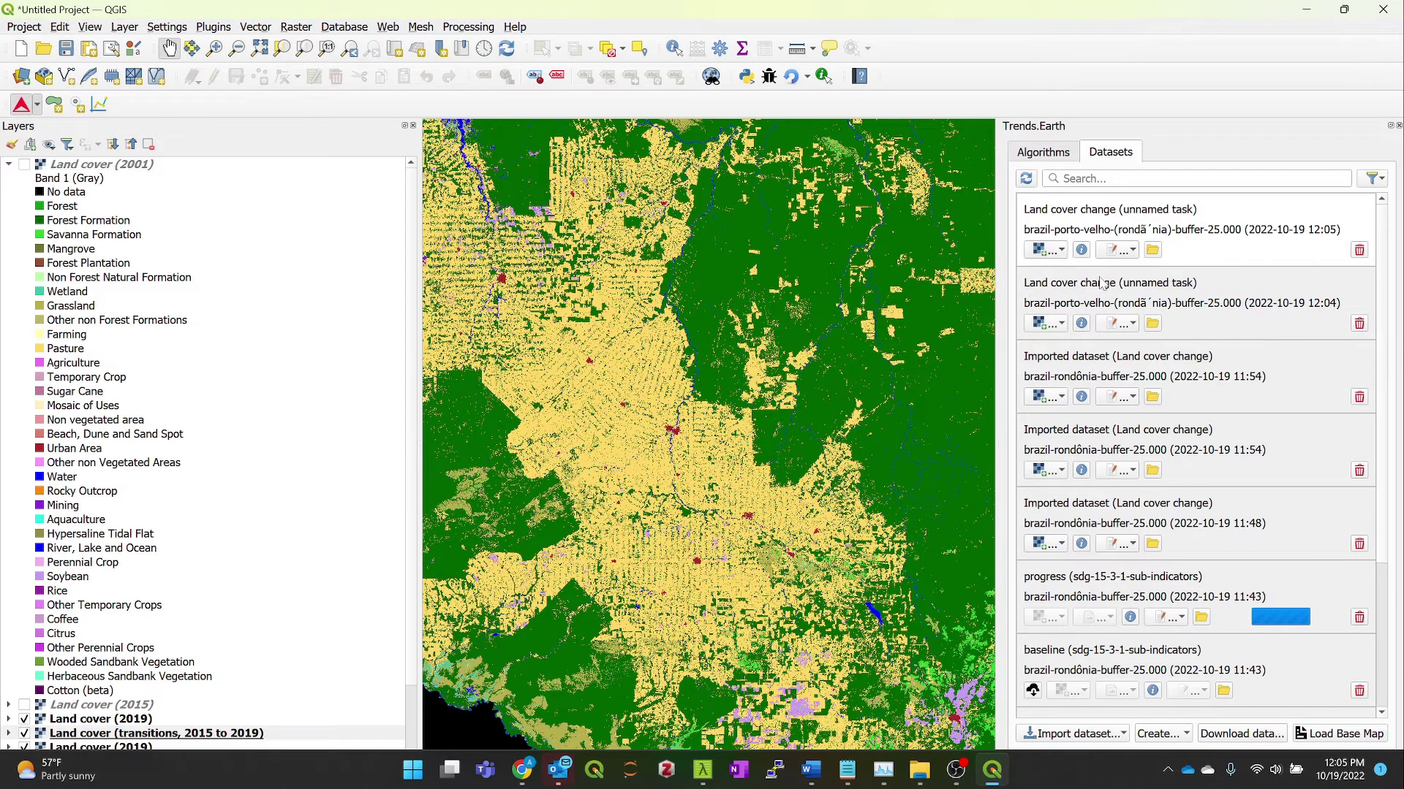
{"action": "scroll", "coordinate": [227, 608], "scroll_direction": "down", "scroll_amount": 2}
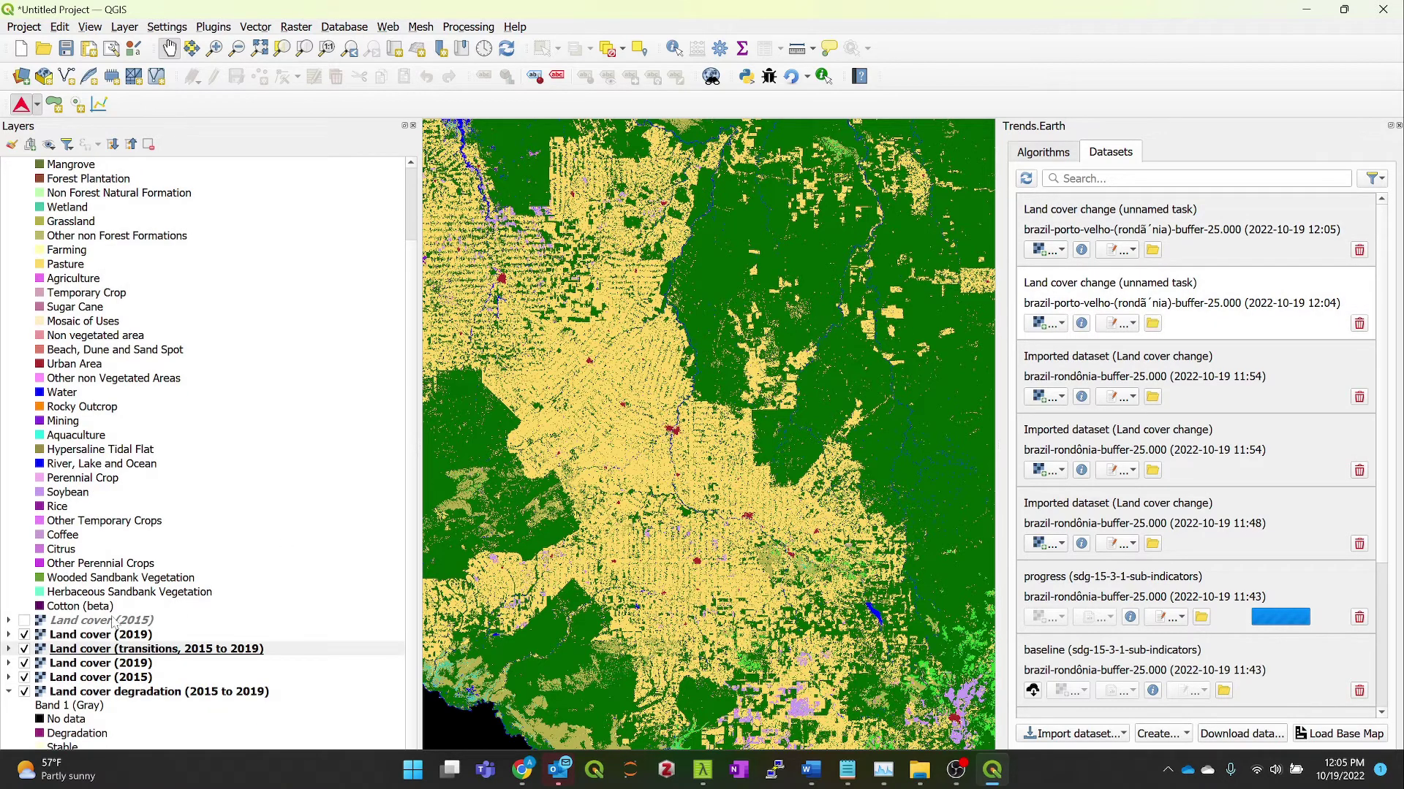
Step: Hide the older 2019 land cover and zoom the map to the 2015–2019 transitions layer
{"action": "left_click", "coordinate": [25, 635]}
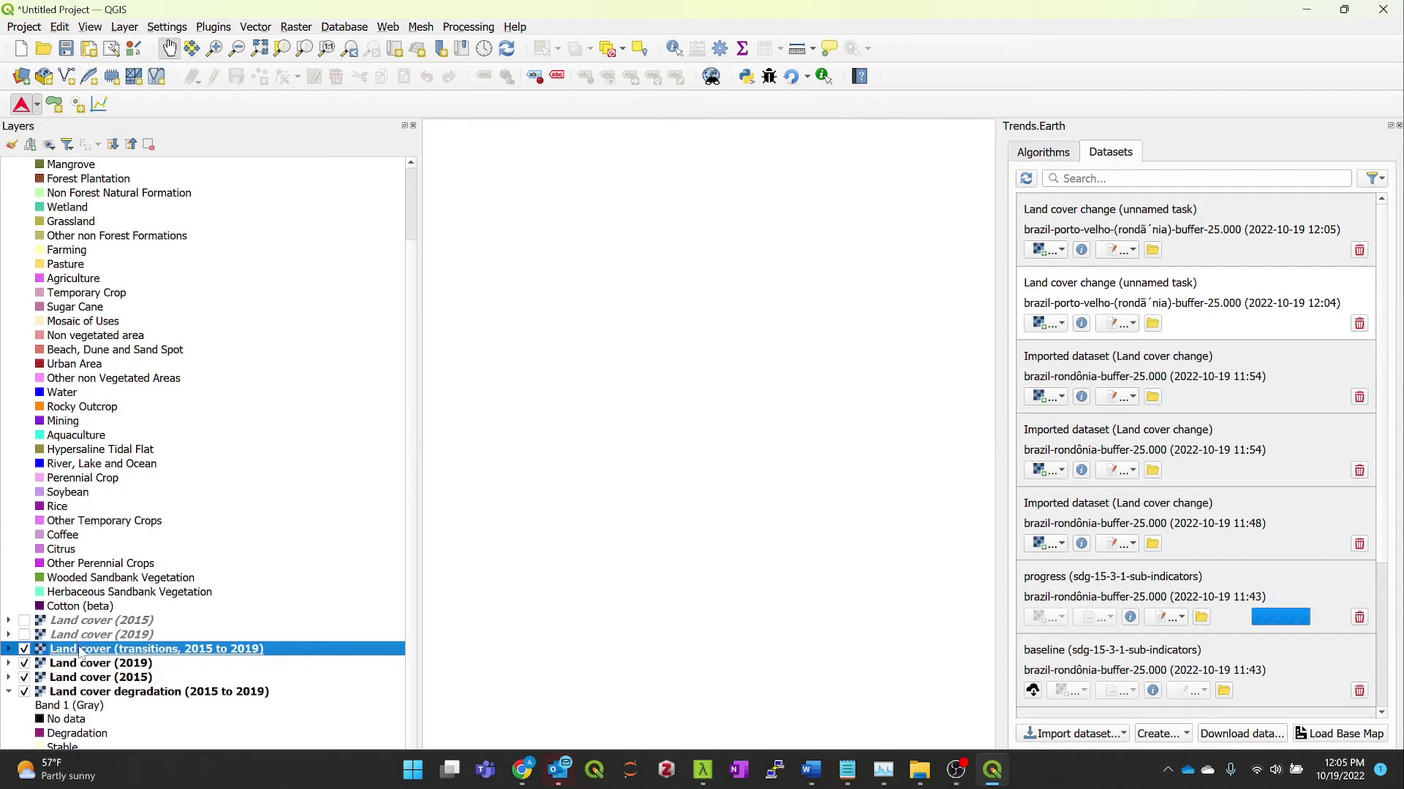
{"action": "right_click", "coordinate": [83, 651]}
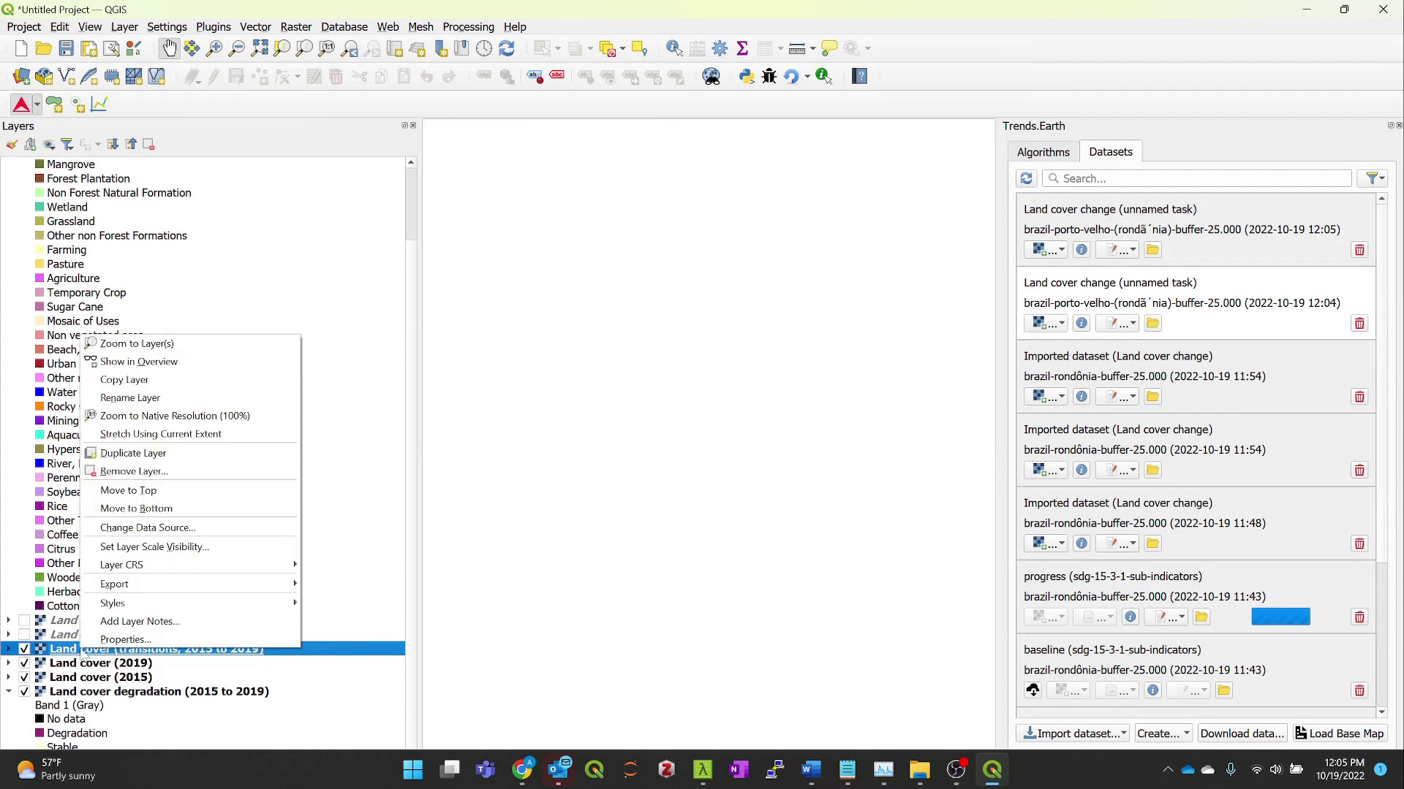
{"action": "left_click", "coordinate": [150, 343]}
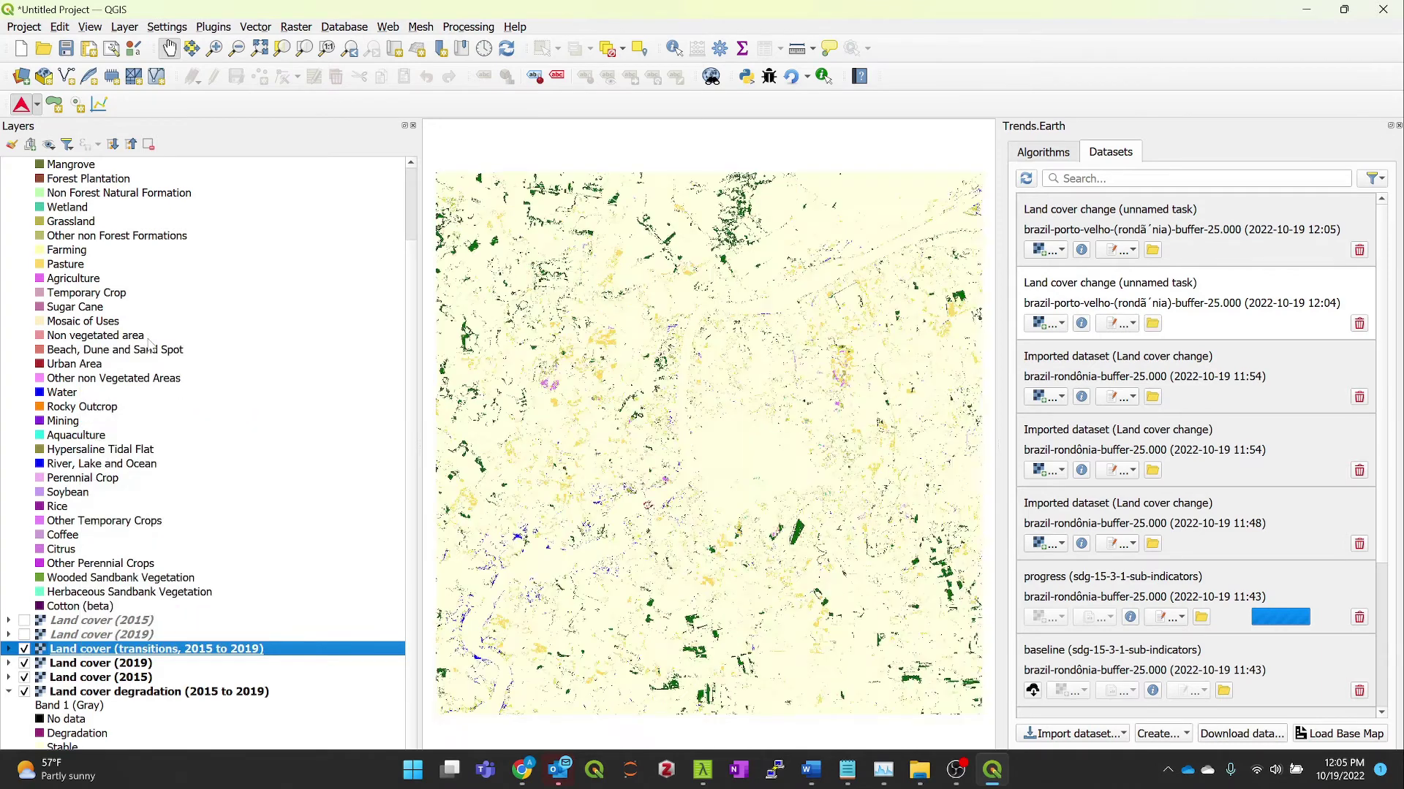
Step: Hide the transitions, Land cover (2019) and Land cover (2015) layers so the degradation layer shows
{"action": "left_click", "coordinate": [8, 649]}
{"action": "scroll", "coordinate": [11, 653], "scroll_direction": "down", "scroll_amount": 7}
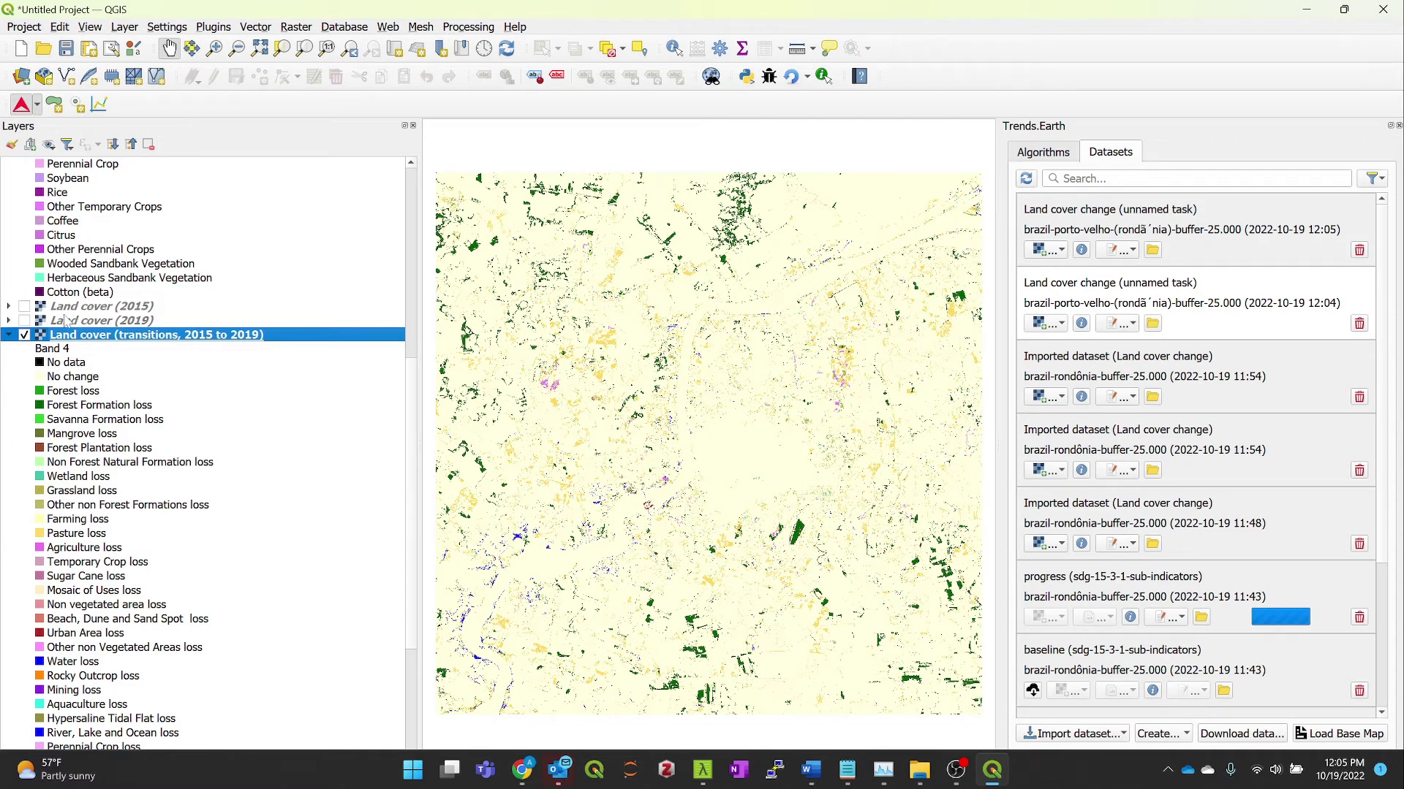
{"action": "left_click", "coordinate": [24, 336]}
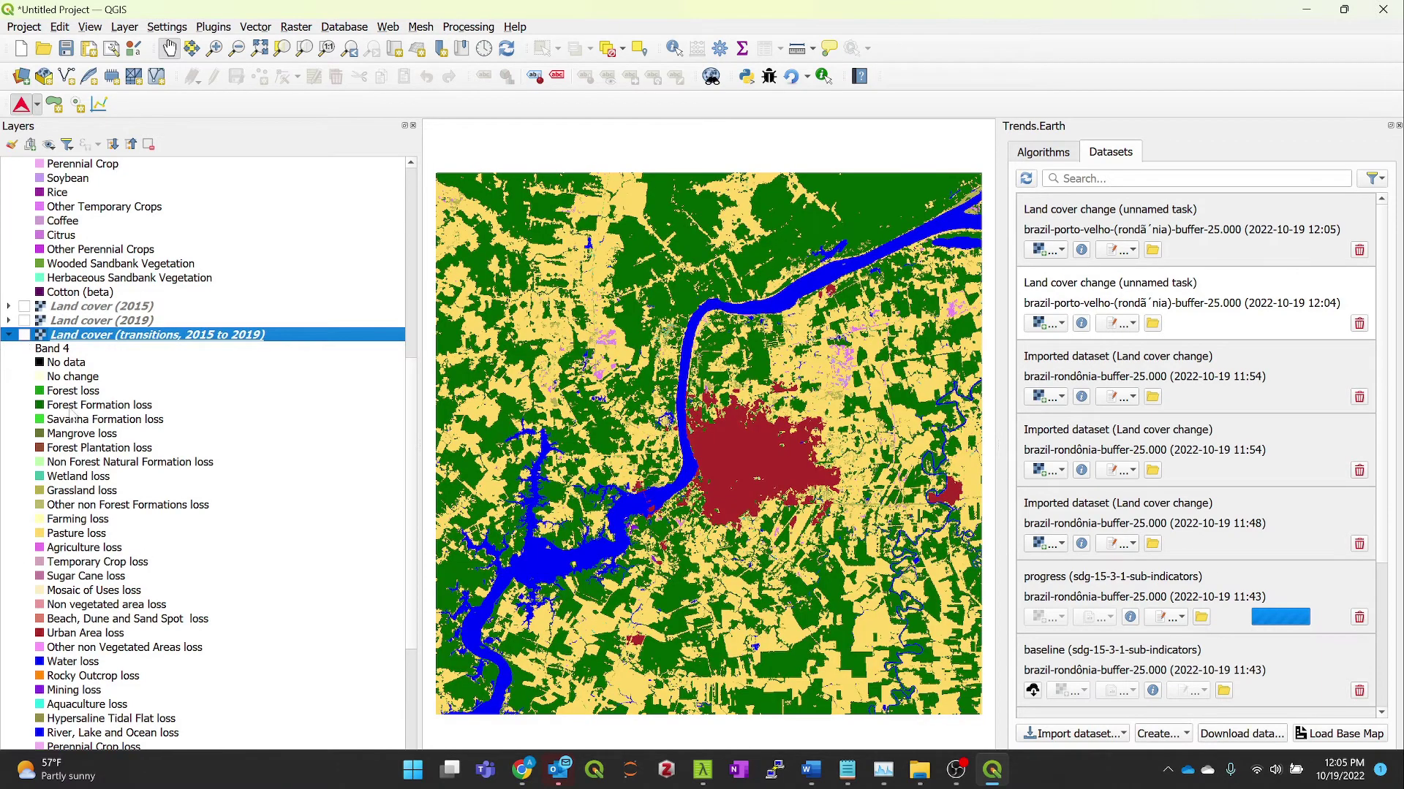
{"action": "scroll", "coordinate": [74, 420], "scroll_direction": "down", "scroll_amount": 5}
{"action": "scroll", "coordinate": [74, 421], "scroll_direction": "down", "scroll_amount": 1}
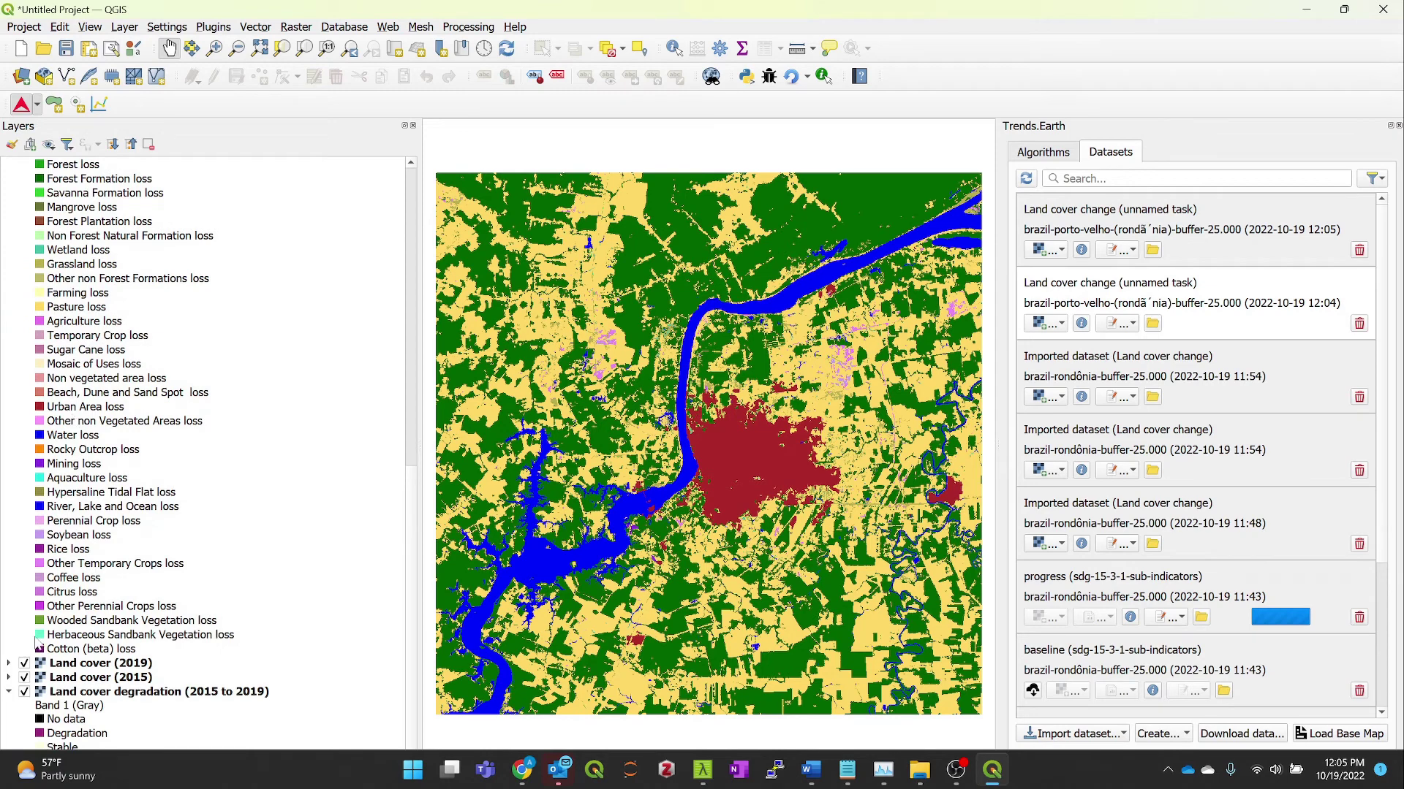
{"action": "left_click", "coordinate": [10, 663]}
{"action": "scroll", "coordinate": [11, 666], "scroll_direction": "down", "scroll_amount": 7}
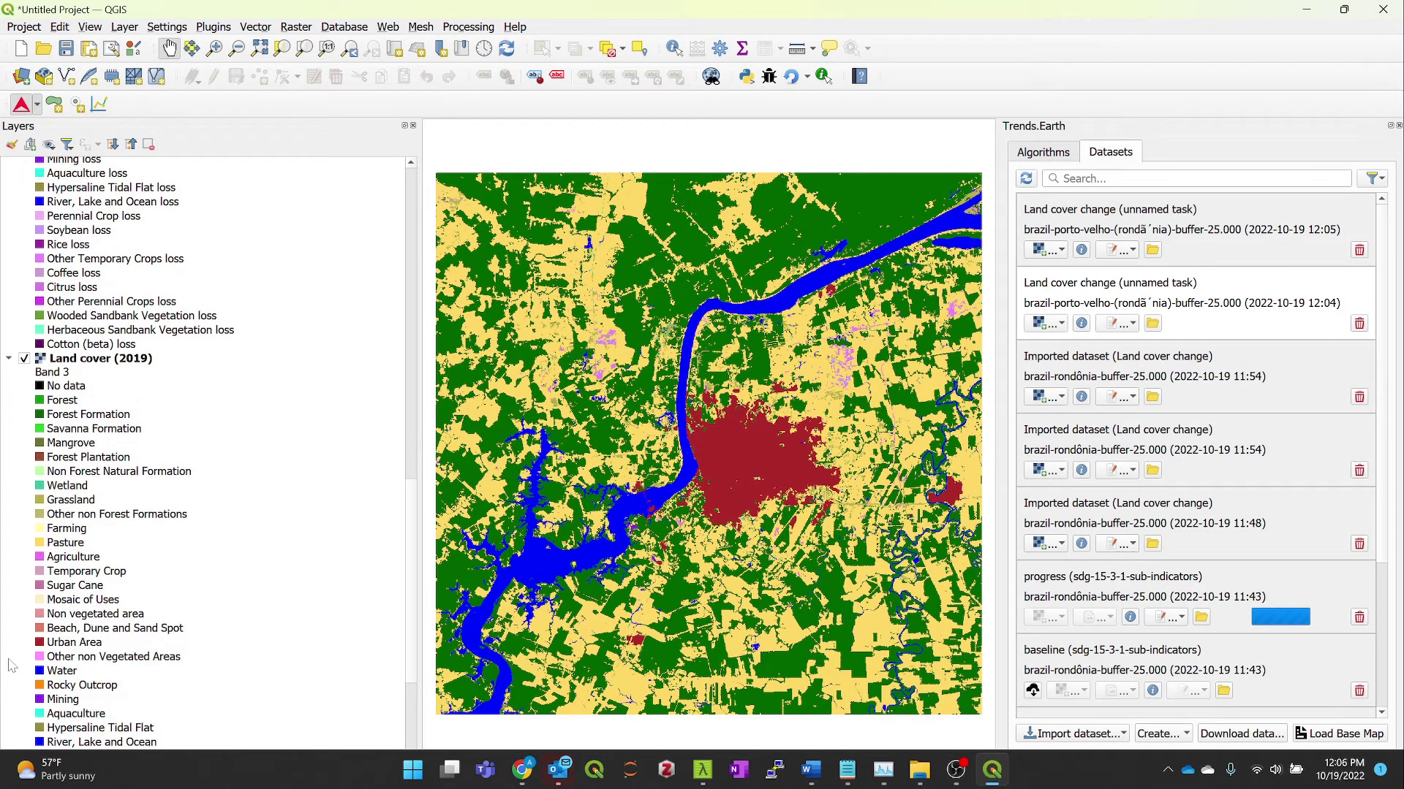
{"action": "left_click", "coordinate": [25, 359]}
{"action": "scroll", "coordinate": [26, 362], "scroll_direction": "down", "scroll_amount": 5}
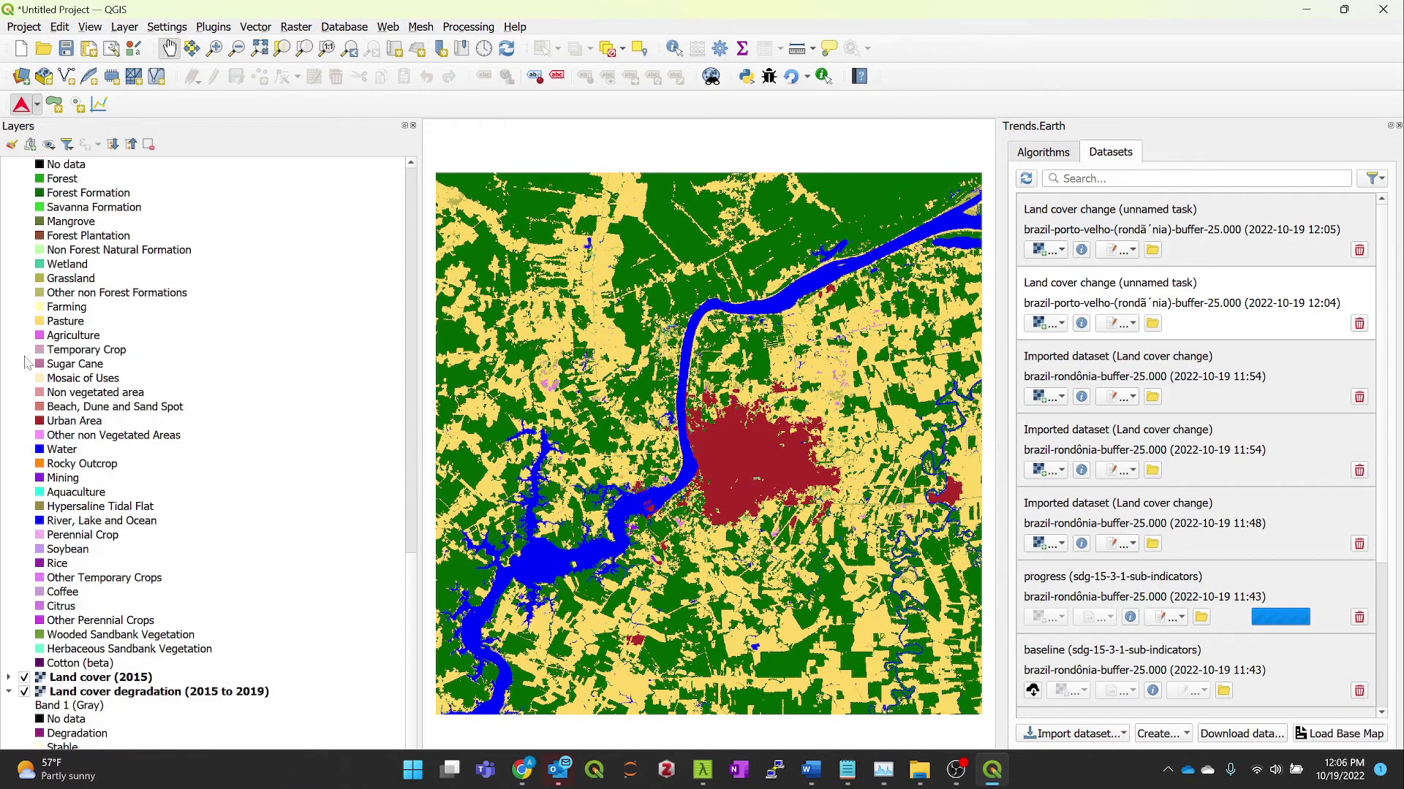
{"action": "left_click", "coordinate": [24, 678]}
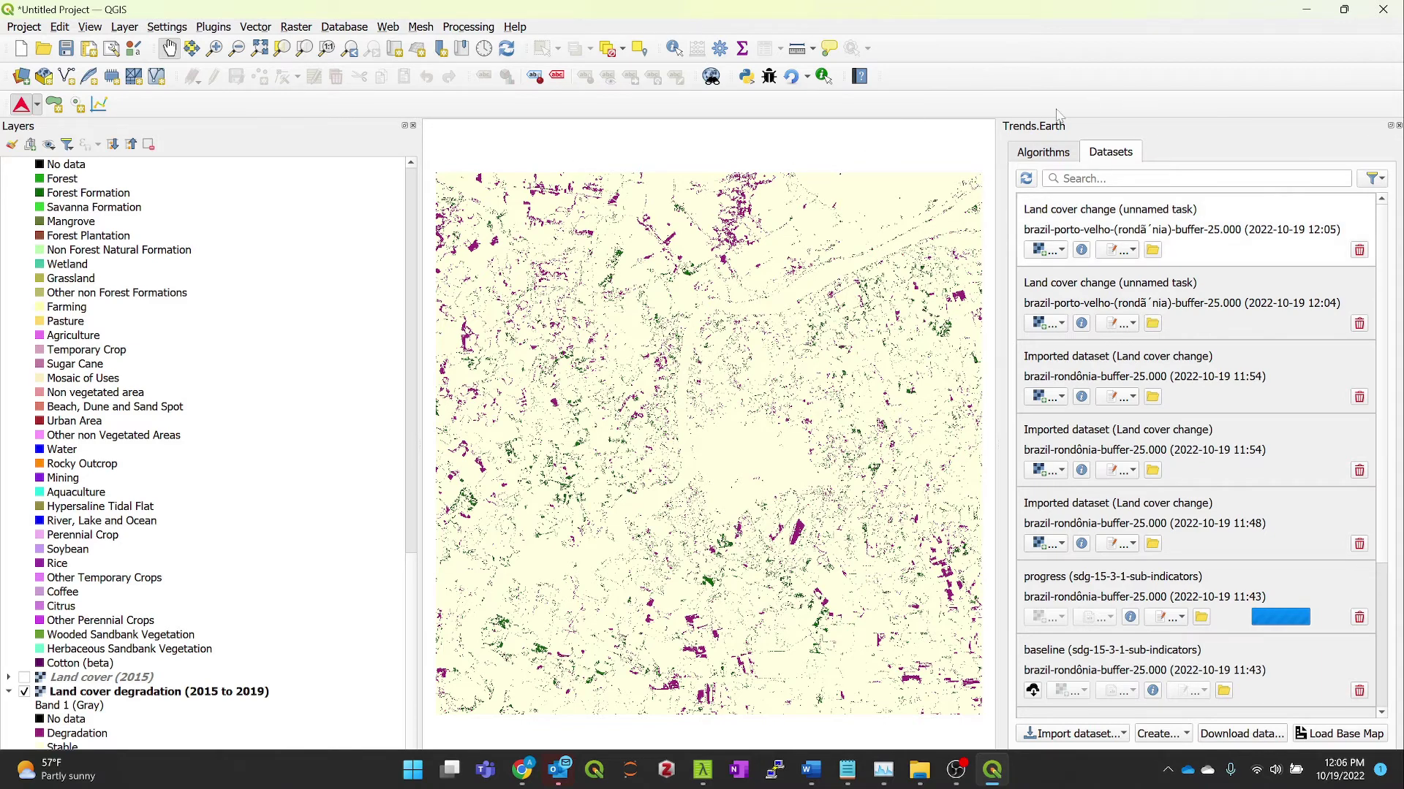
Step: Open the SDG 15.3.1 indicator for local execution and include a progress period
{"action": "left_click", "coordinate": [1047, 153]}
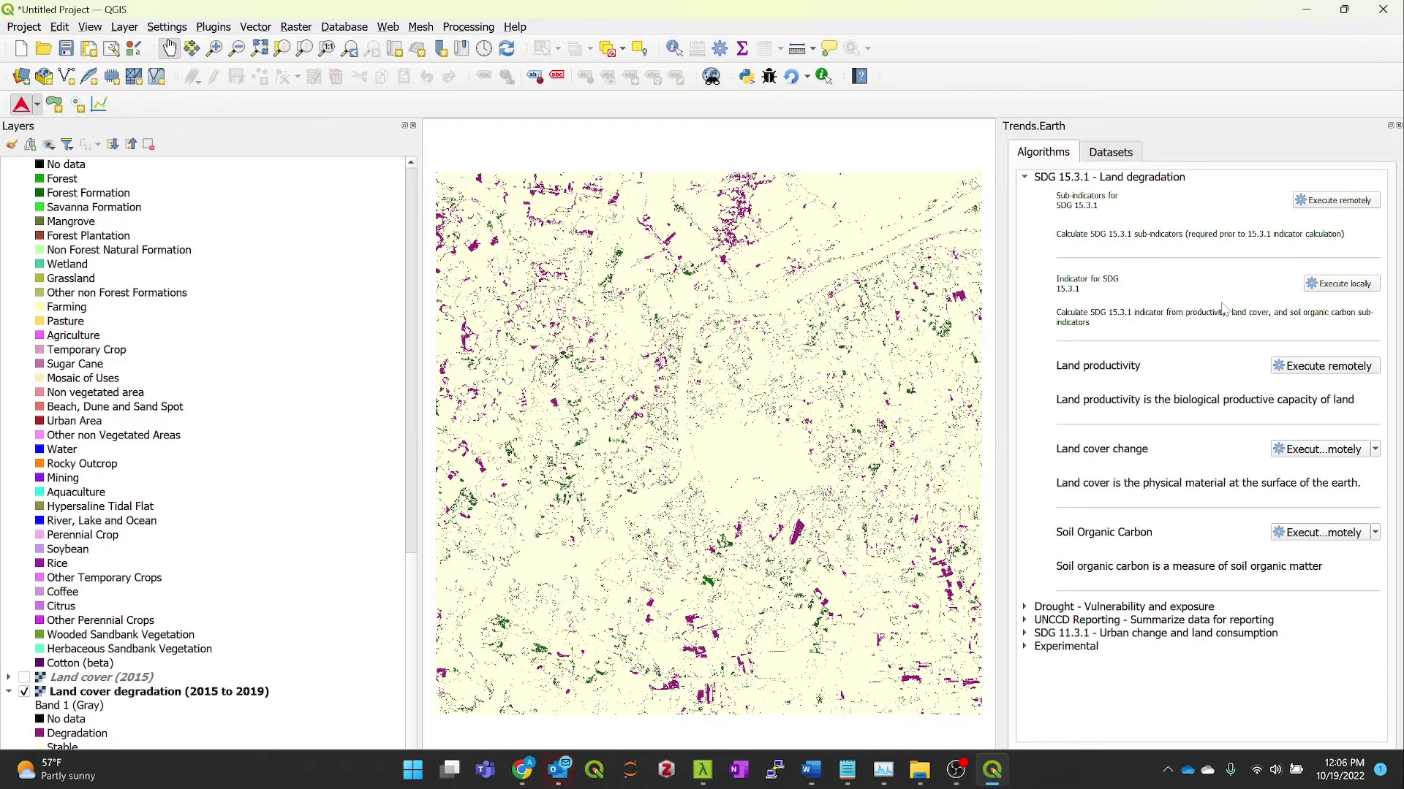
{"action": "left_click", "coordinate": [1352, 288]}
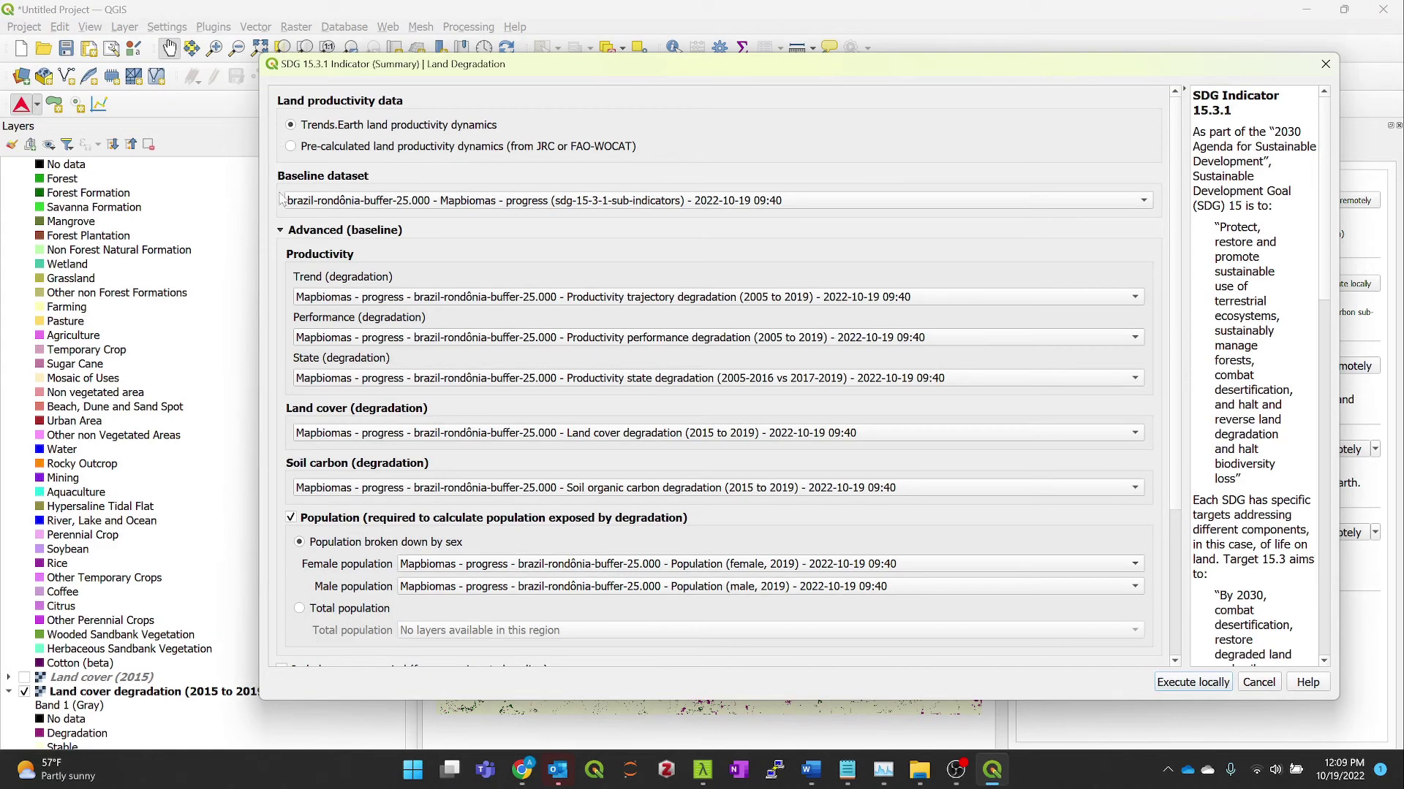
{"action": "left_click", "coordinate": [280, 230]}
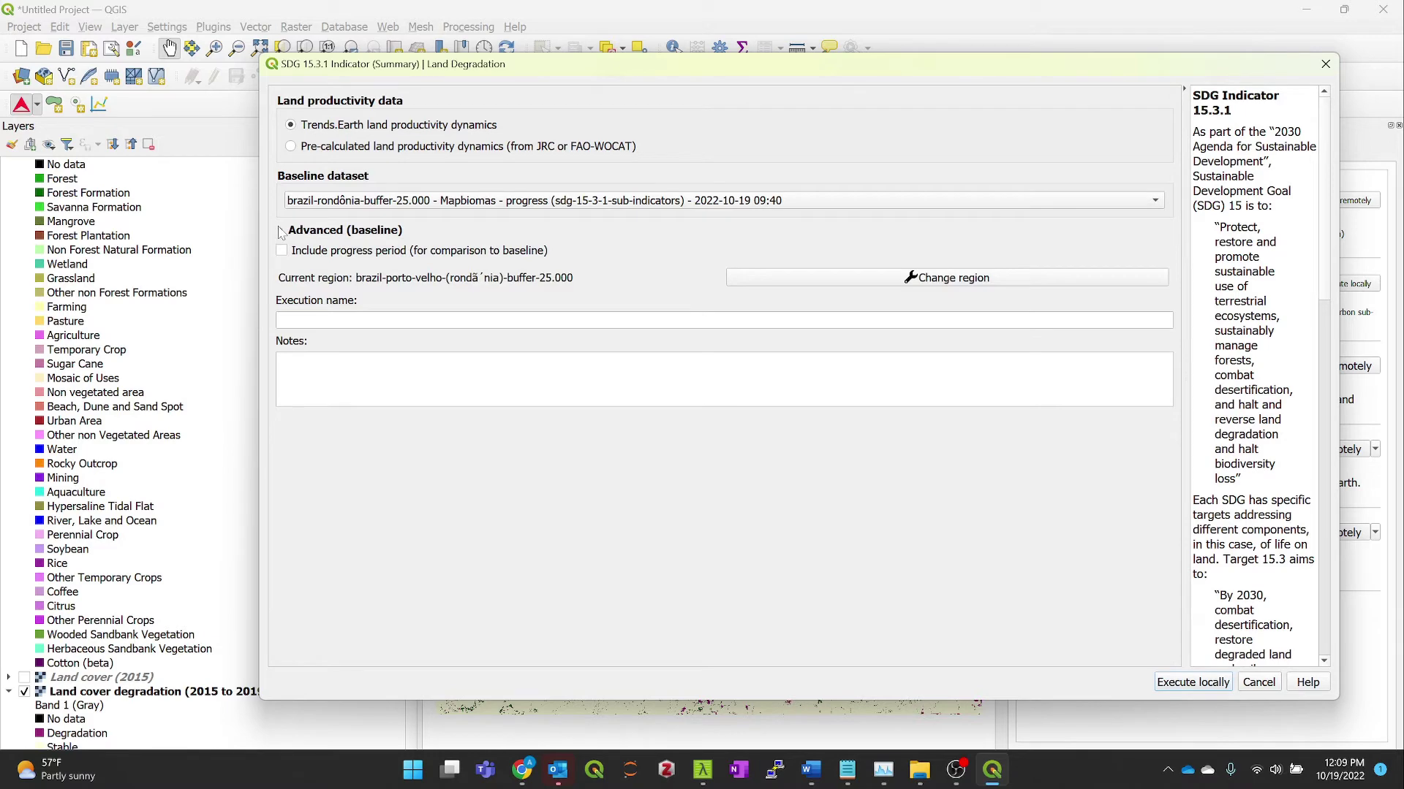
{"action": "left_click", "coordinate": [282, 251]}
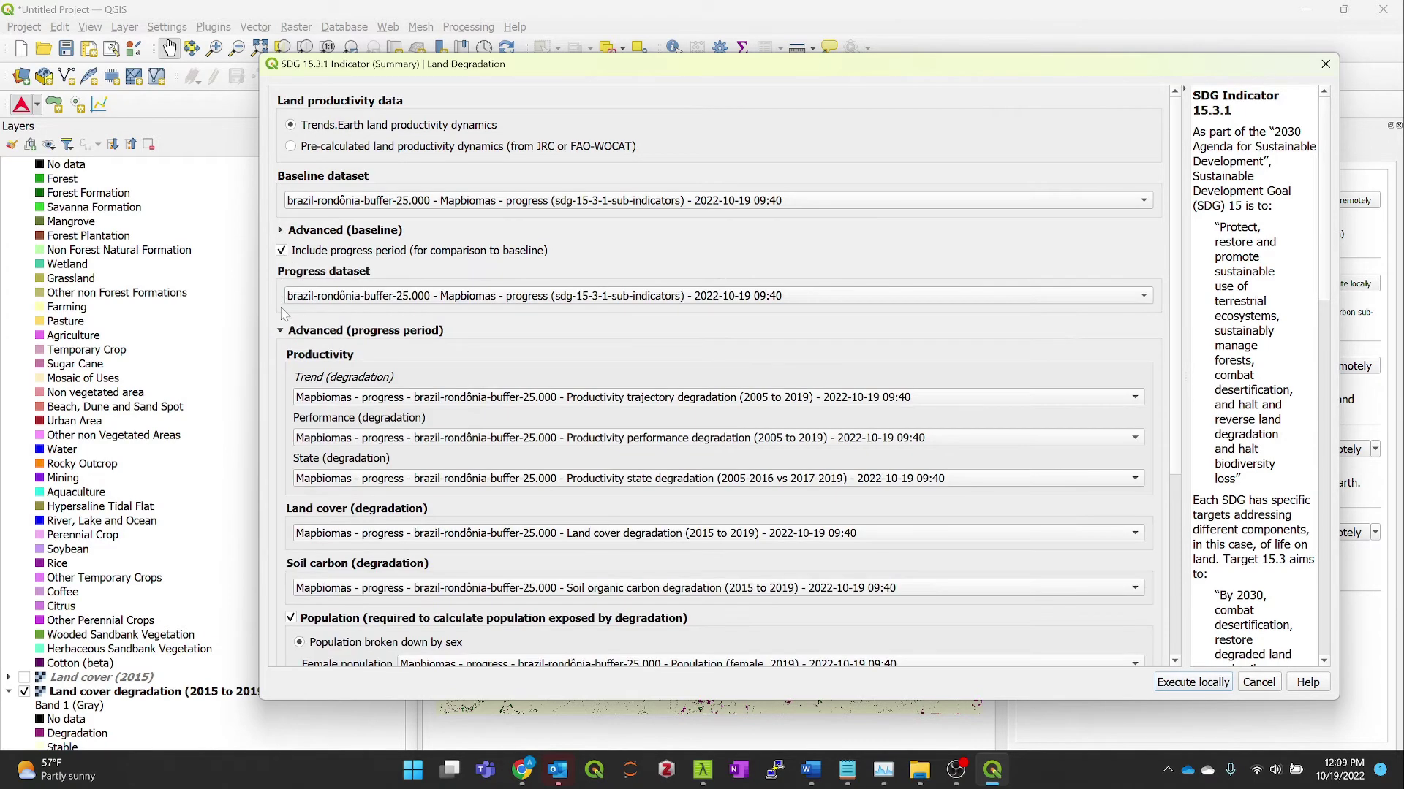
{"action": "left_click", "coordinate": [281, 332]}
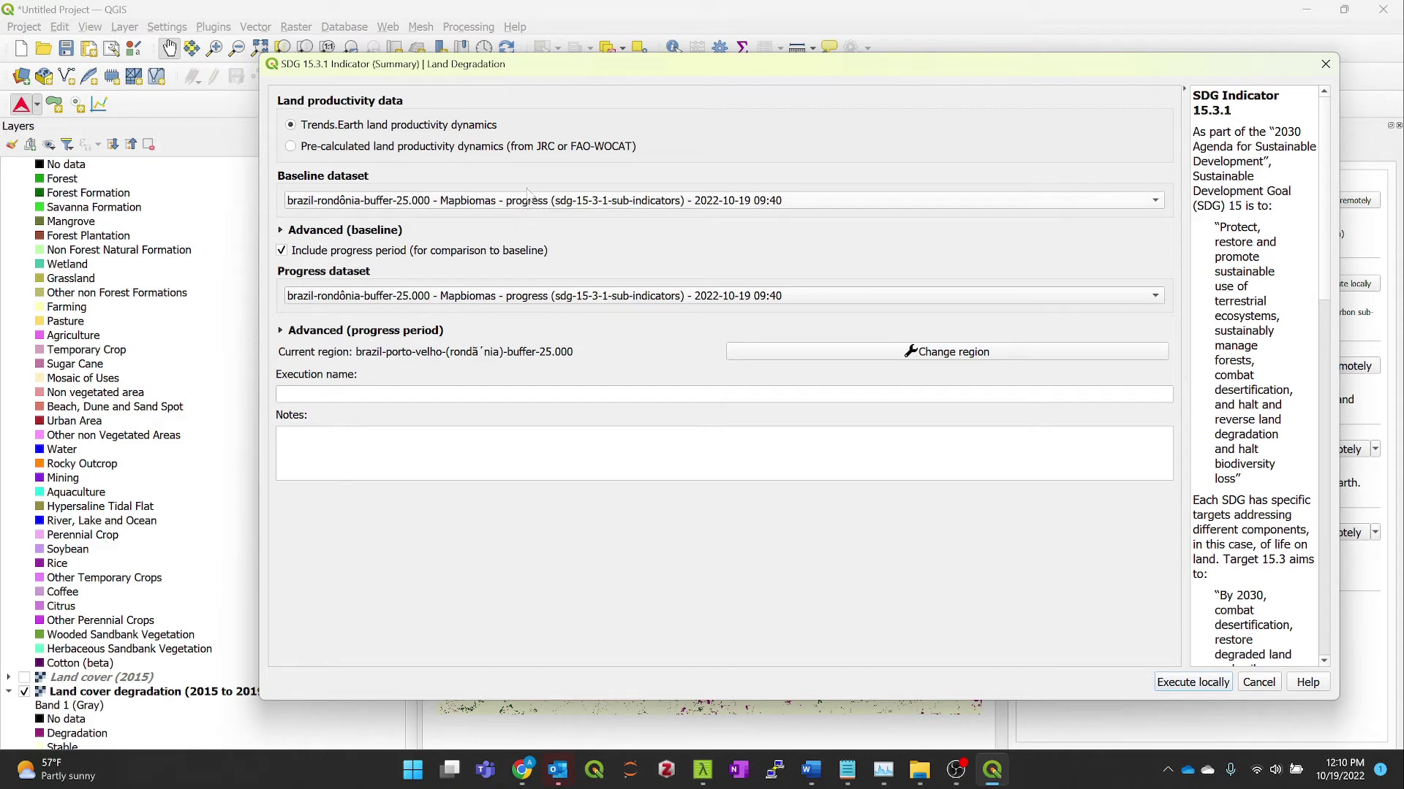
Step: Set the baseline dataset to Mapbiomas baseline and the progress dataset to Mapbiomas progress
{"action": "left_click", "coordinate": [501, 203]}
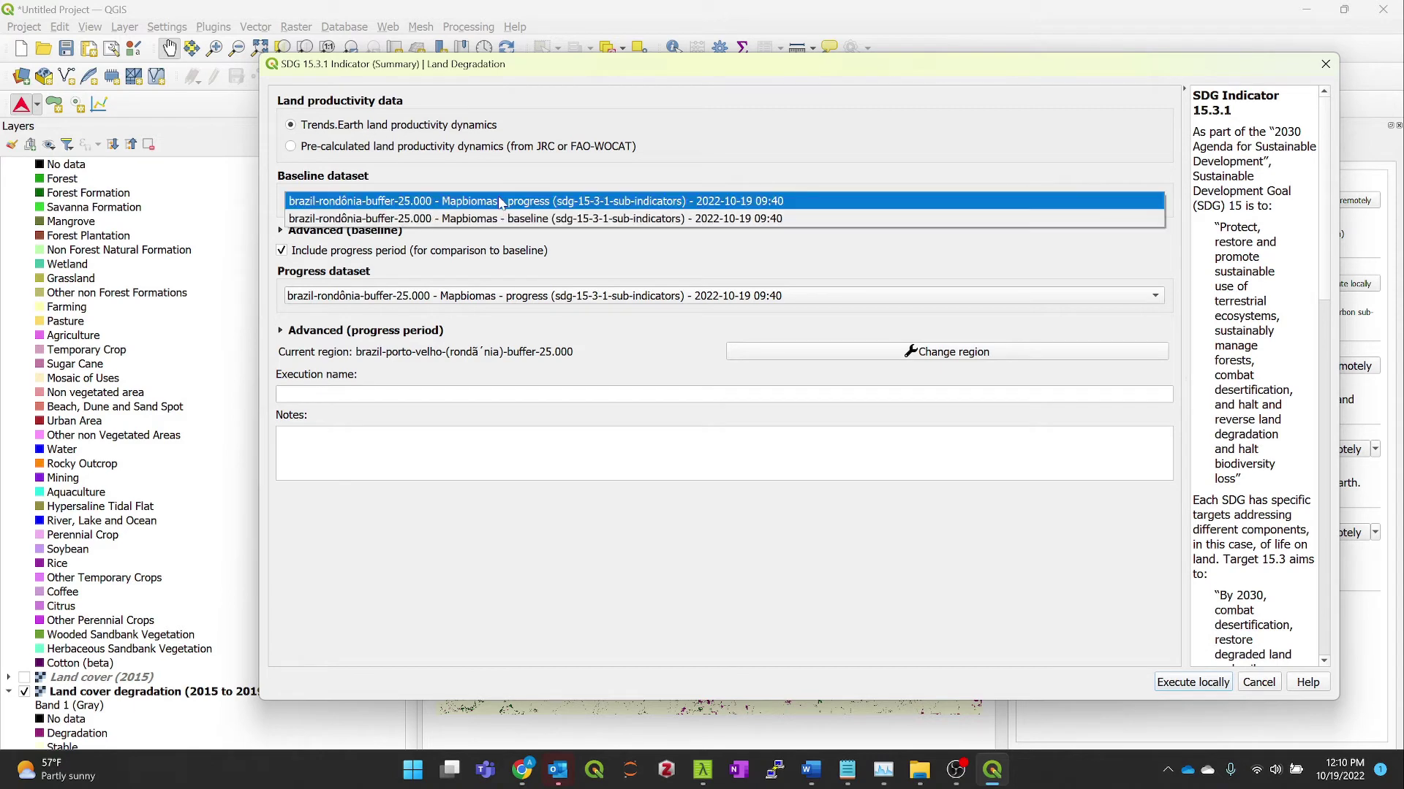
{"action": "left_click", "coordinate": [533, 217]}
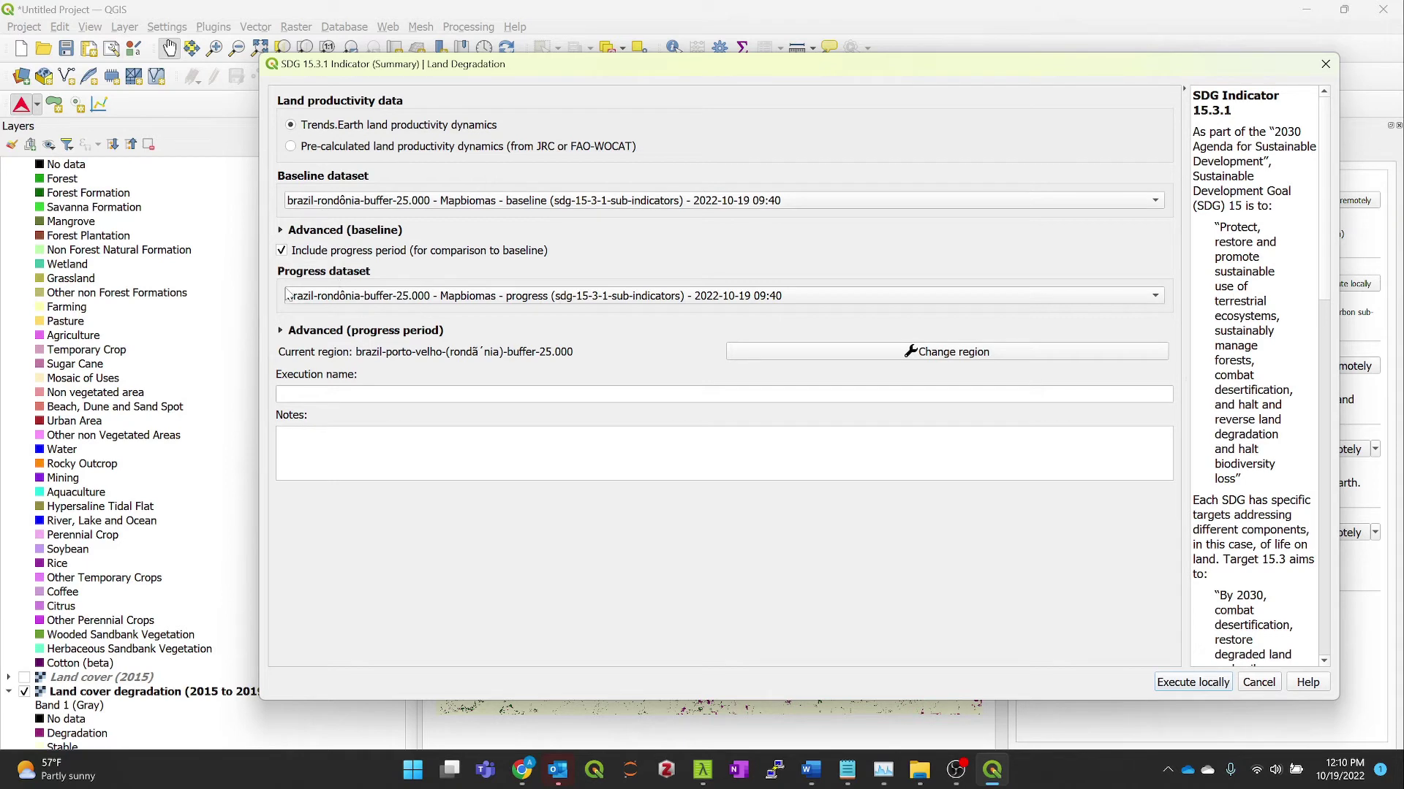
{"action": "left_click", "coordinate": [554, 301]}
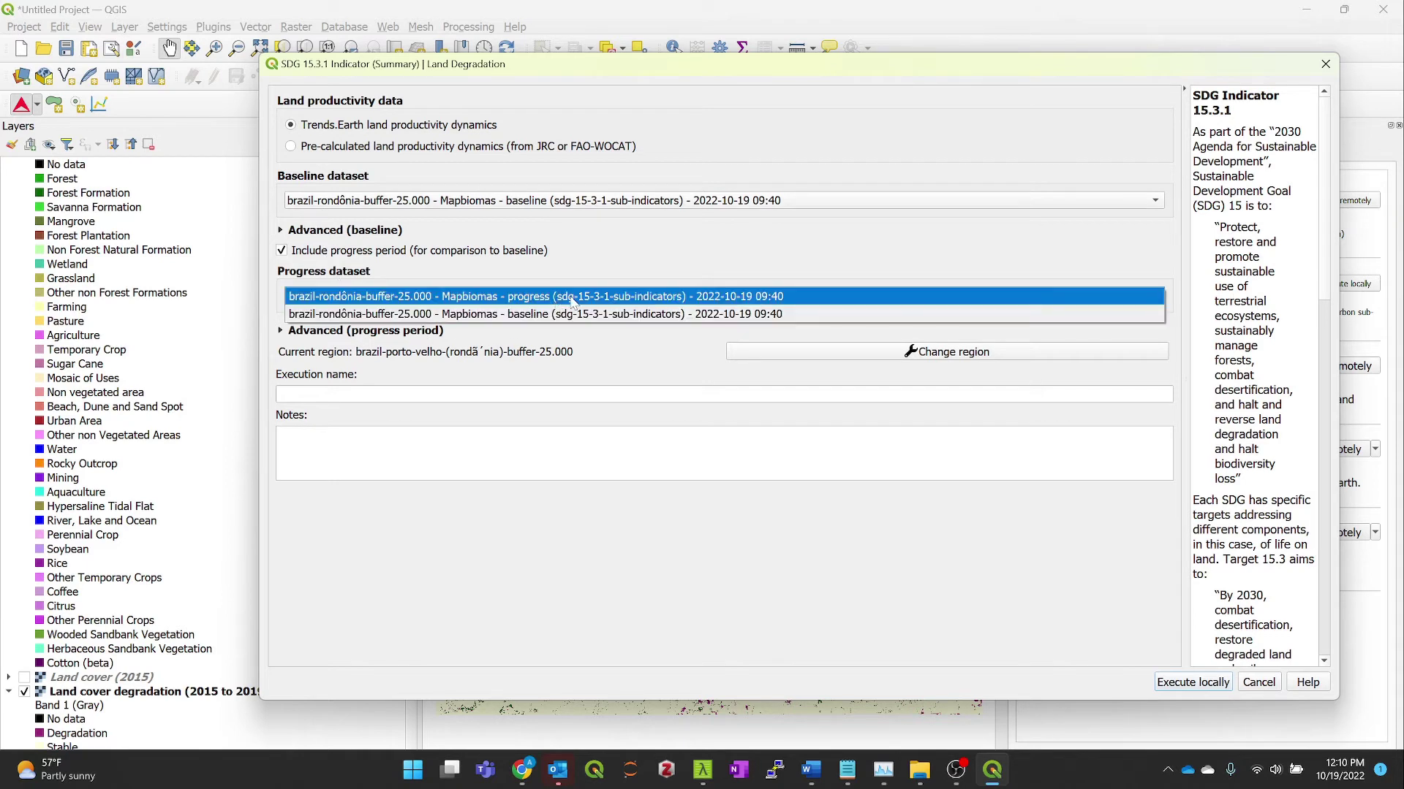
{"action": "left_click", "coordinate": [572, 300]}
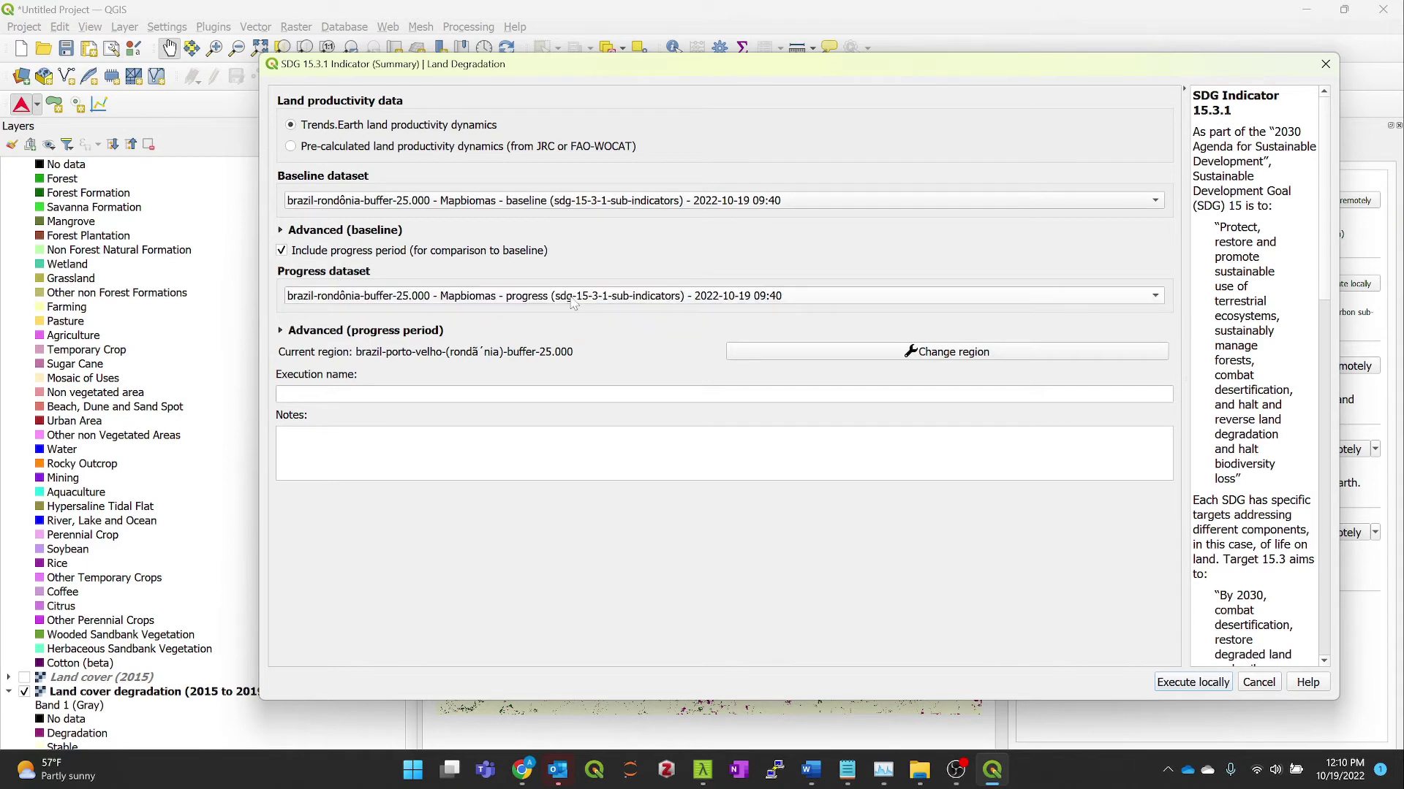
Step: Under Advanced baseline, choose brazil-porto-velho Land cover degradation (2001 to 2015) as the land cover input
{"action": "left_click", "coordinate": [281, 230]}
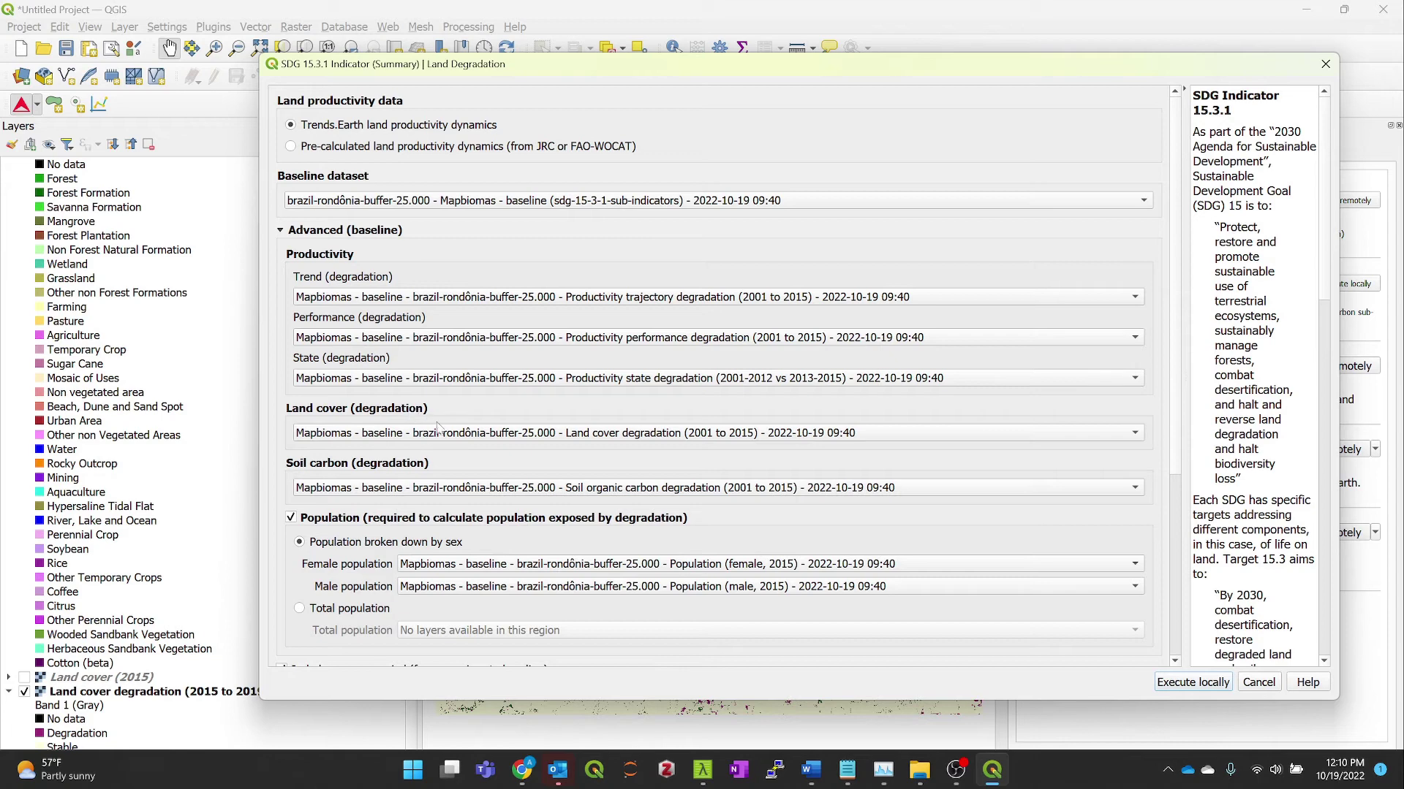
{"action": "left_click", "coordinate": [463, 436]}
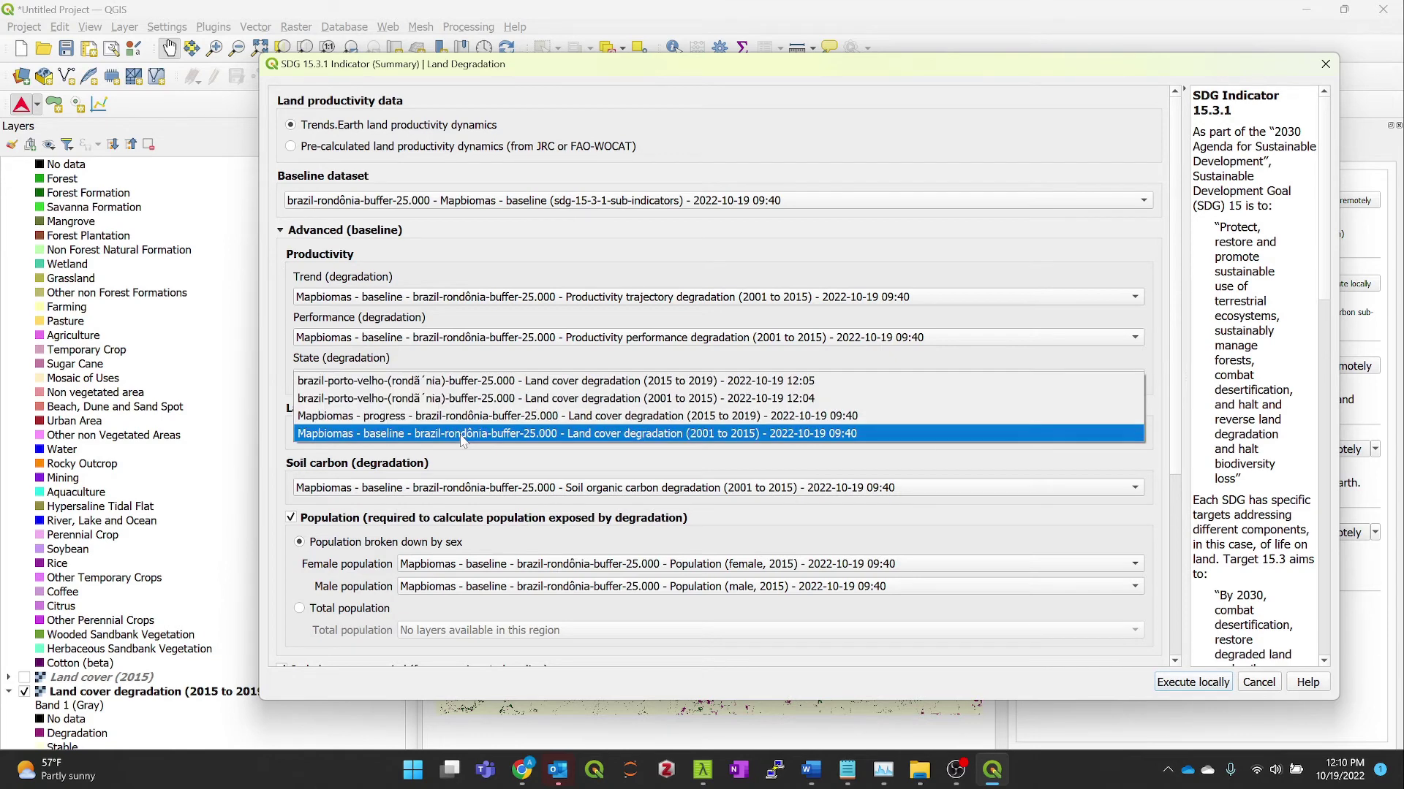
{"action": "left_click", "coordinate": [658, 398]}
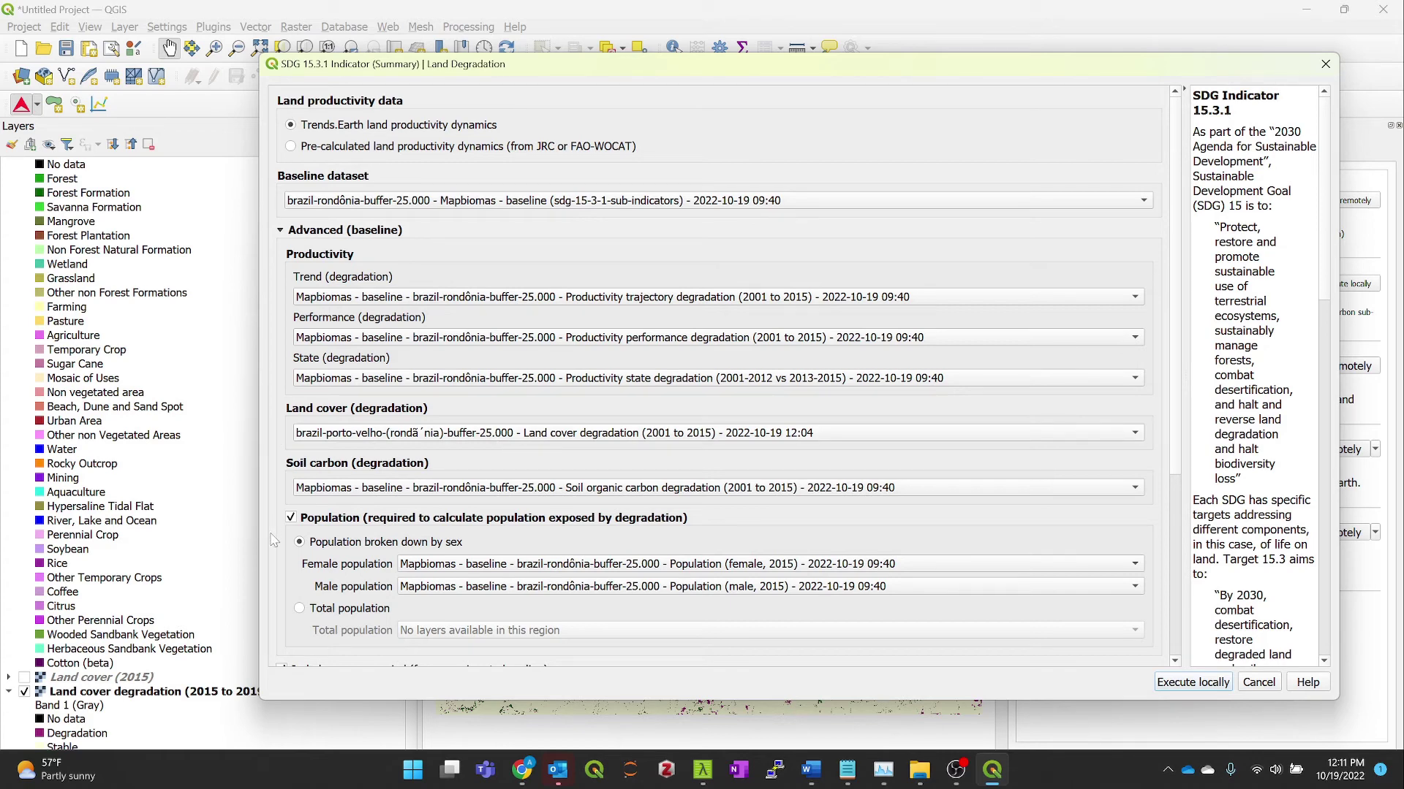
{"action": "scroll", "coordinate": [272, 540], "scroll_direction": "down", "scroll_amount": 5}
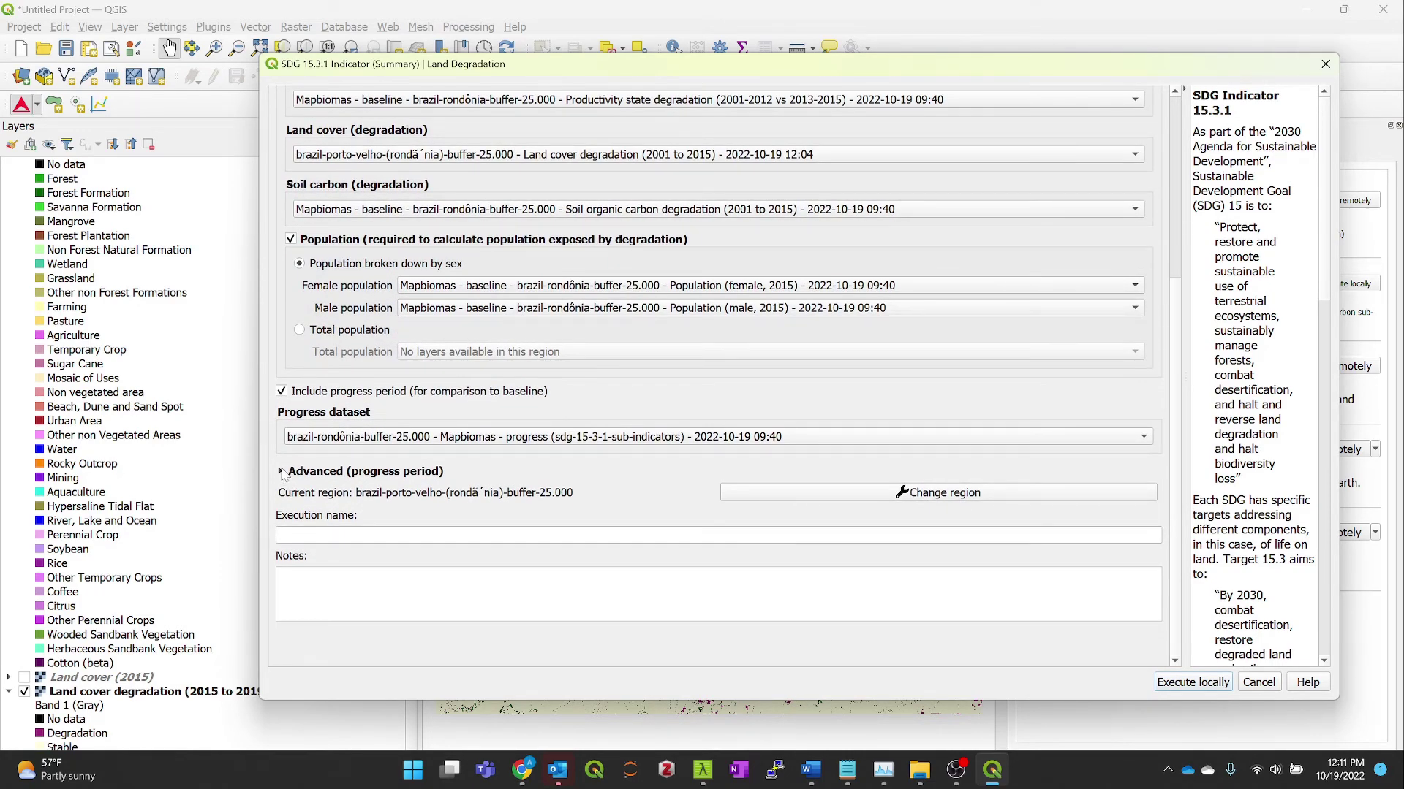
Step: Under Advanced, set the progress-period land cover to brazil-porto-velho Land cover degradation (2015 to 2019)
{"action": "left_click", "coordinate": [281, 472]}
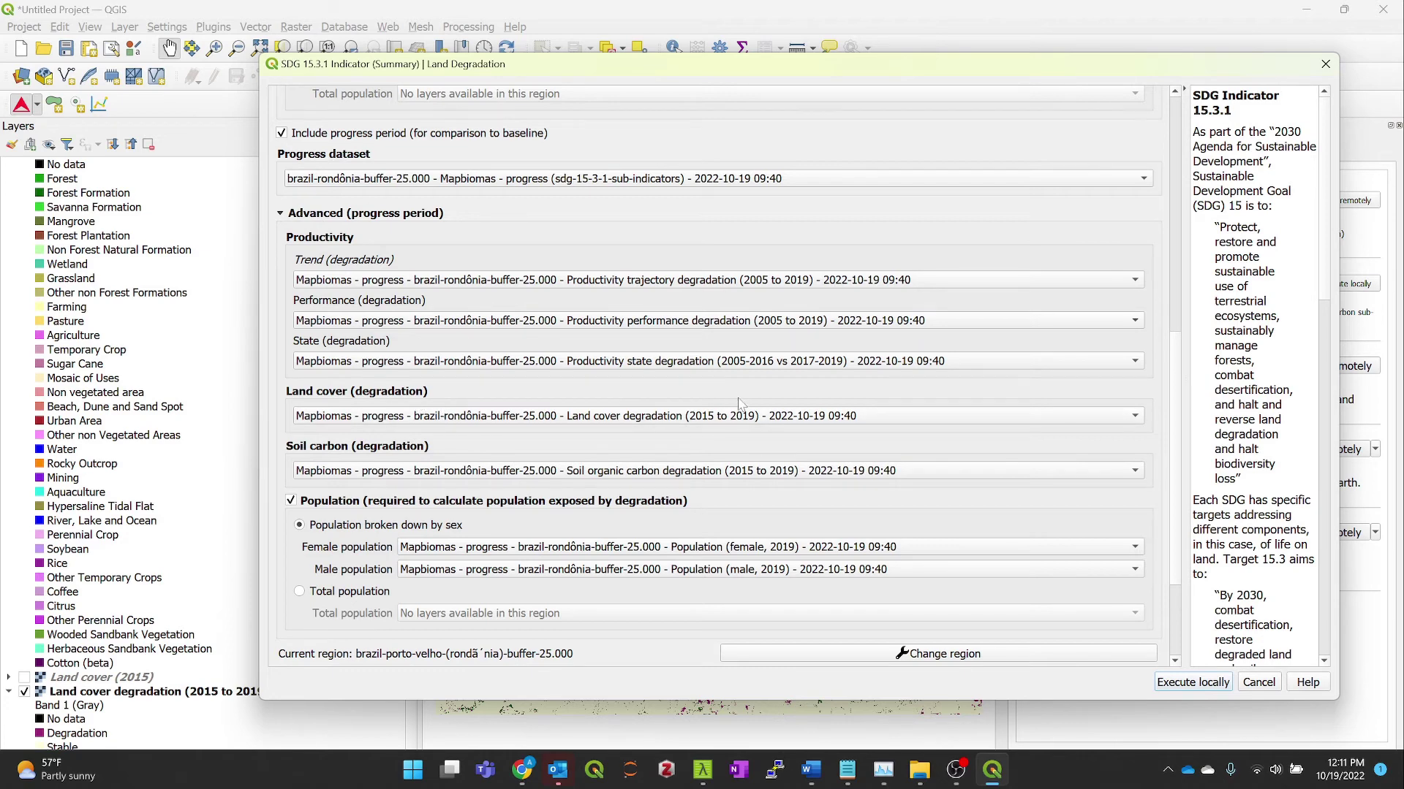
{"action": "left_click", "coordinate": [726, 417]}
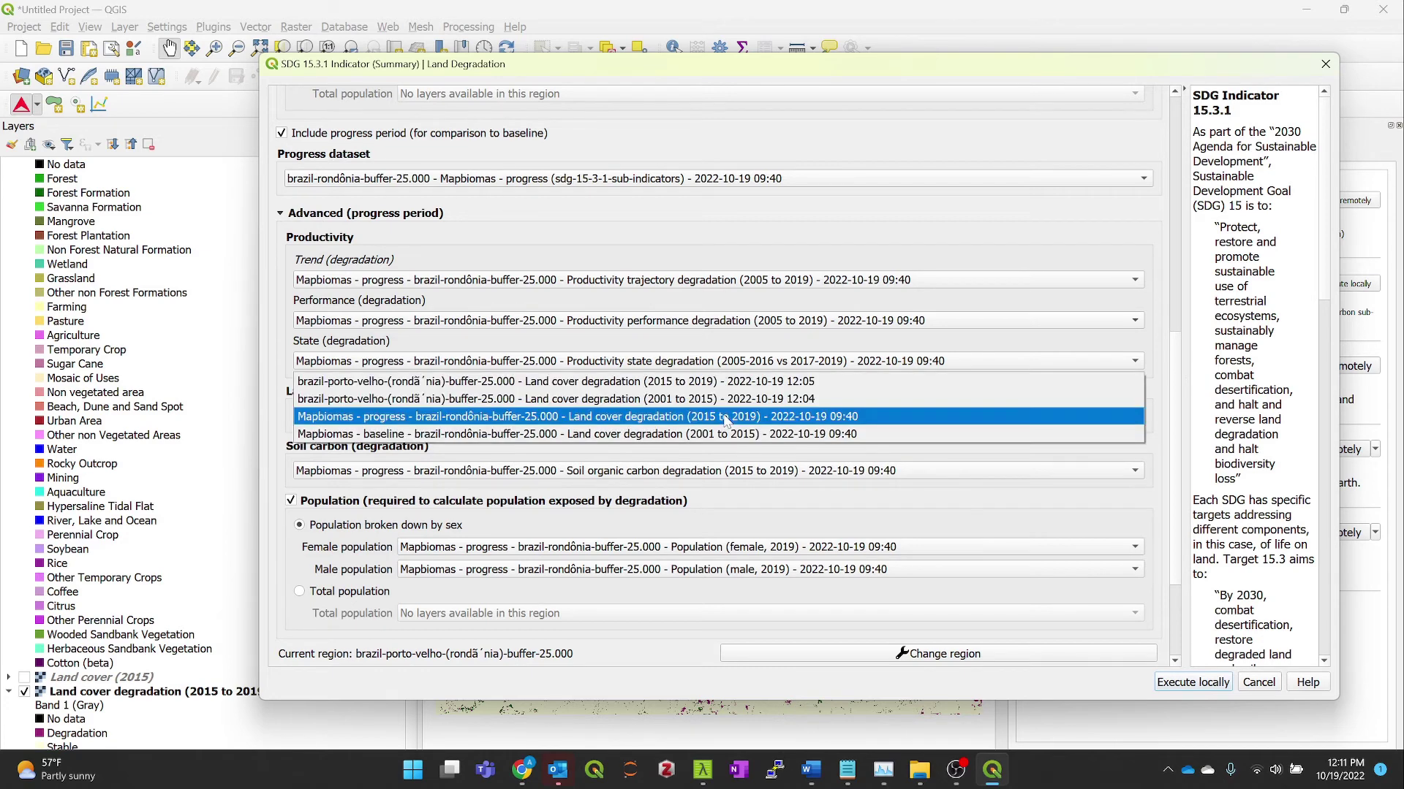
{"action": "left_click", "coordinate": [746, 381]}
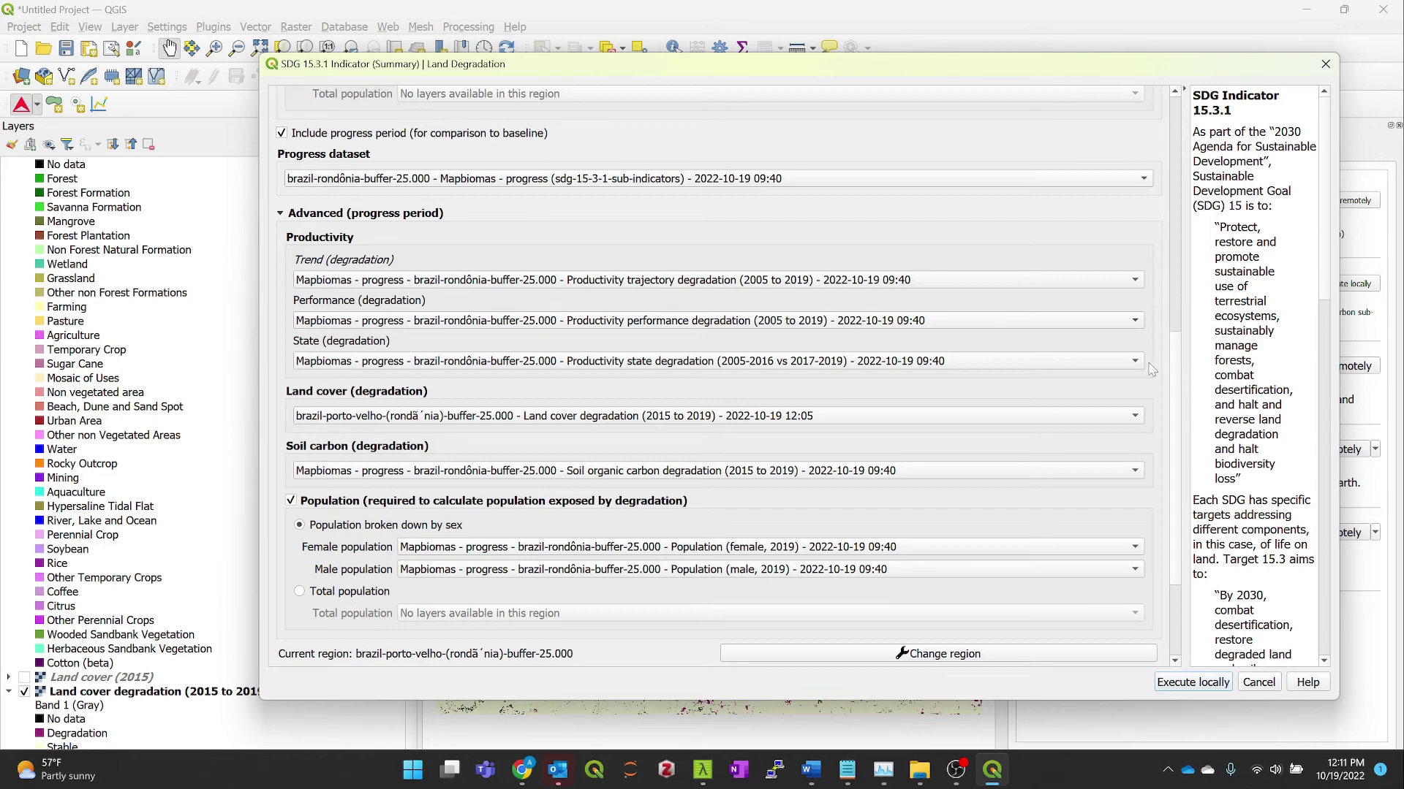
{"action": "scroll", "coordinate": [1179, 581], "scroll_direction": "down", "scroll_amount": 4}
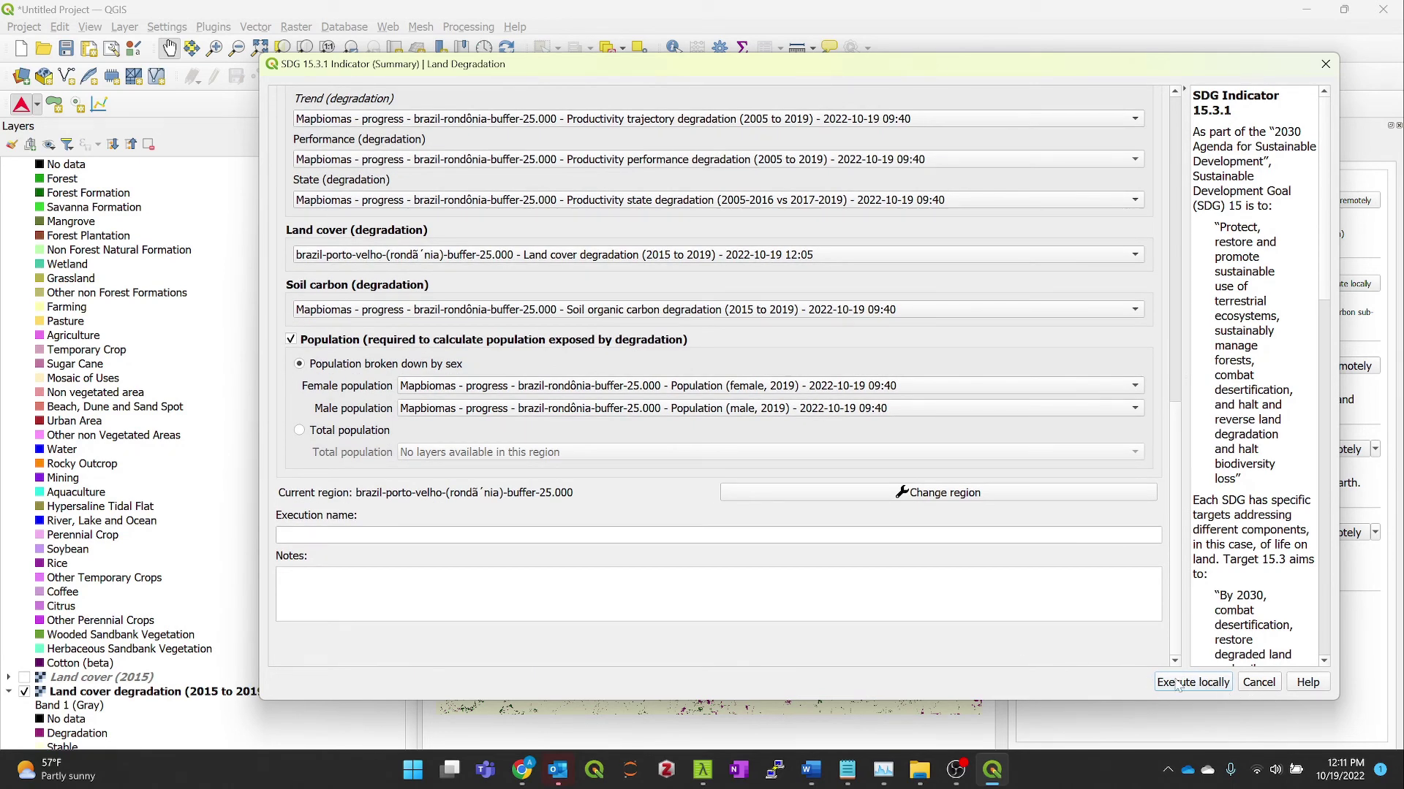
Step: Name the run 'SDG using custom Mapbiomas data' and execute the SDG 15.3.1 calculation locally
{"action": "left_click", "coordinate": [803, 535]}
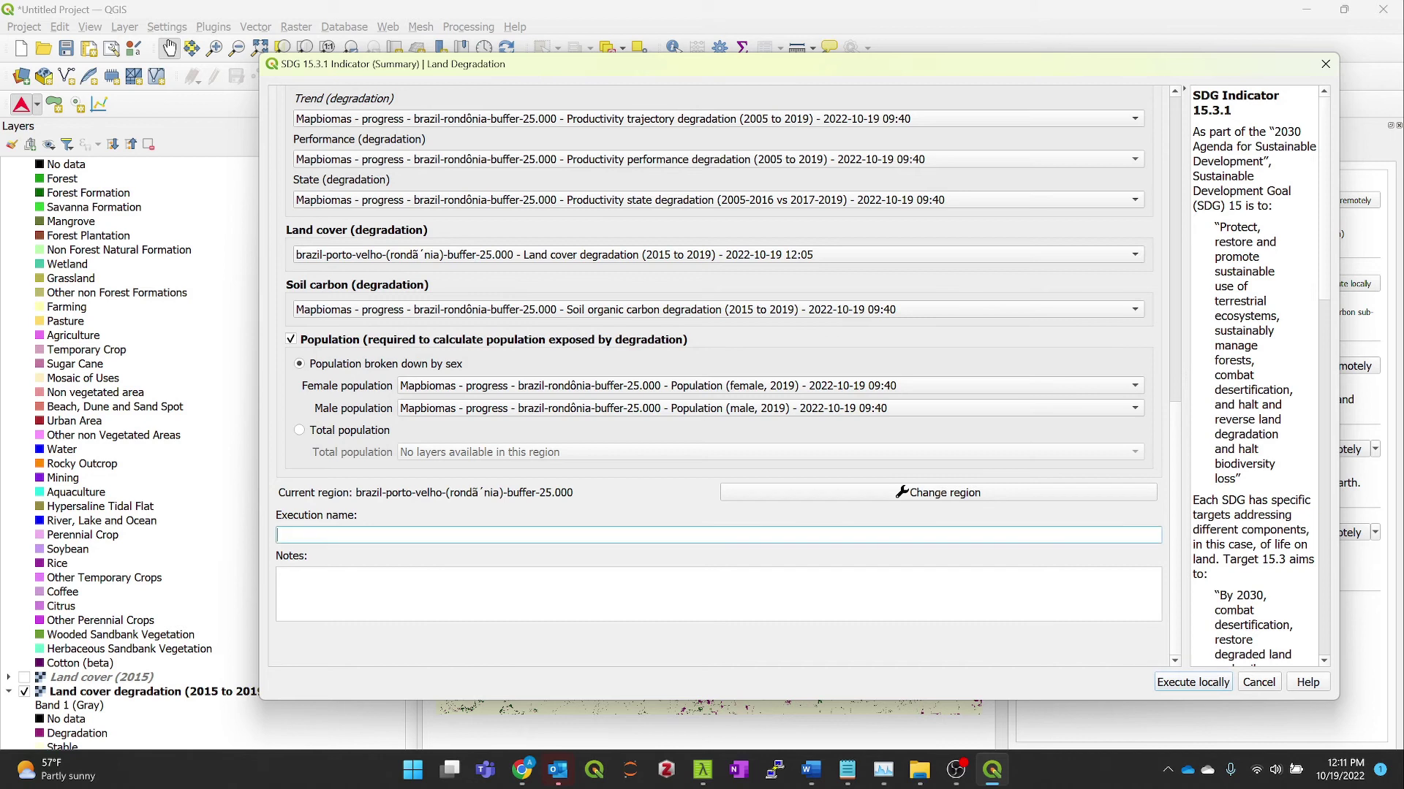
{"action": "type", "text": "SDG using custom Mapbiomas data"}
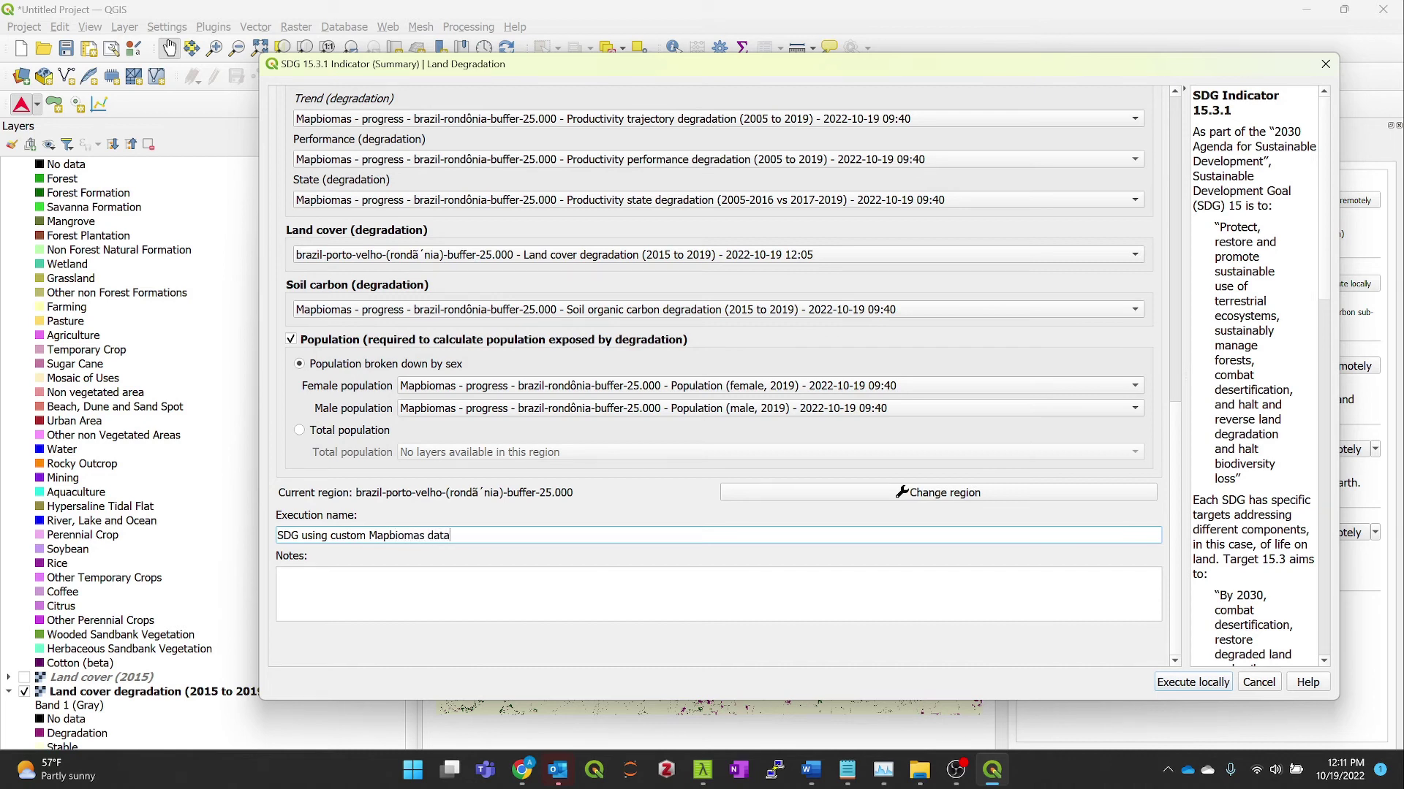
{"action": "left_click", "coordinate": [1194, 683]}
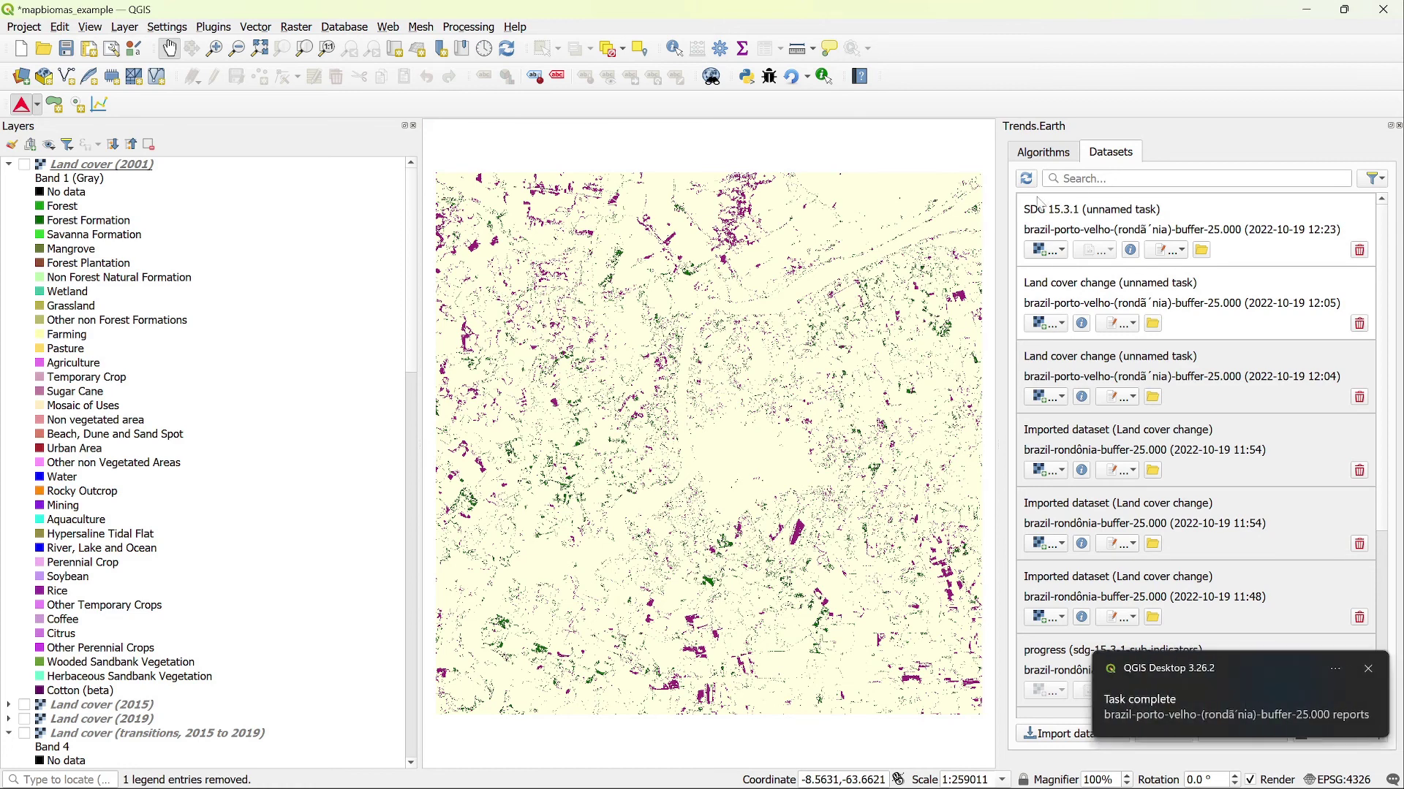
Step: Add only Band 7: Land cover (2001) from the SDG 15.3.1 result to the map
{"action": "left_click", "coordinate": [1066, 250]}
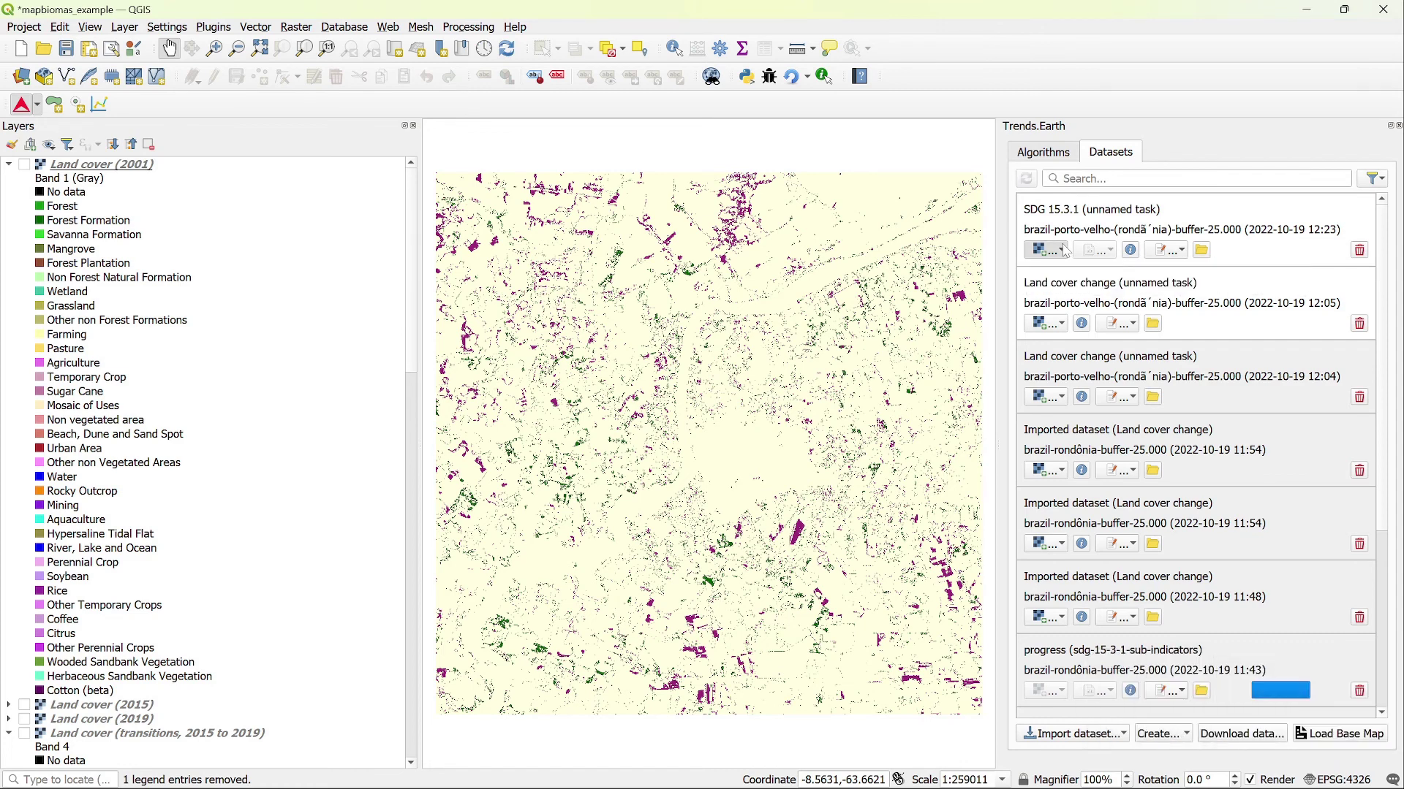
{"action": "left_click", "coordinate": [1065, 251]}
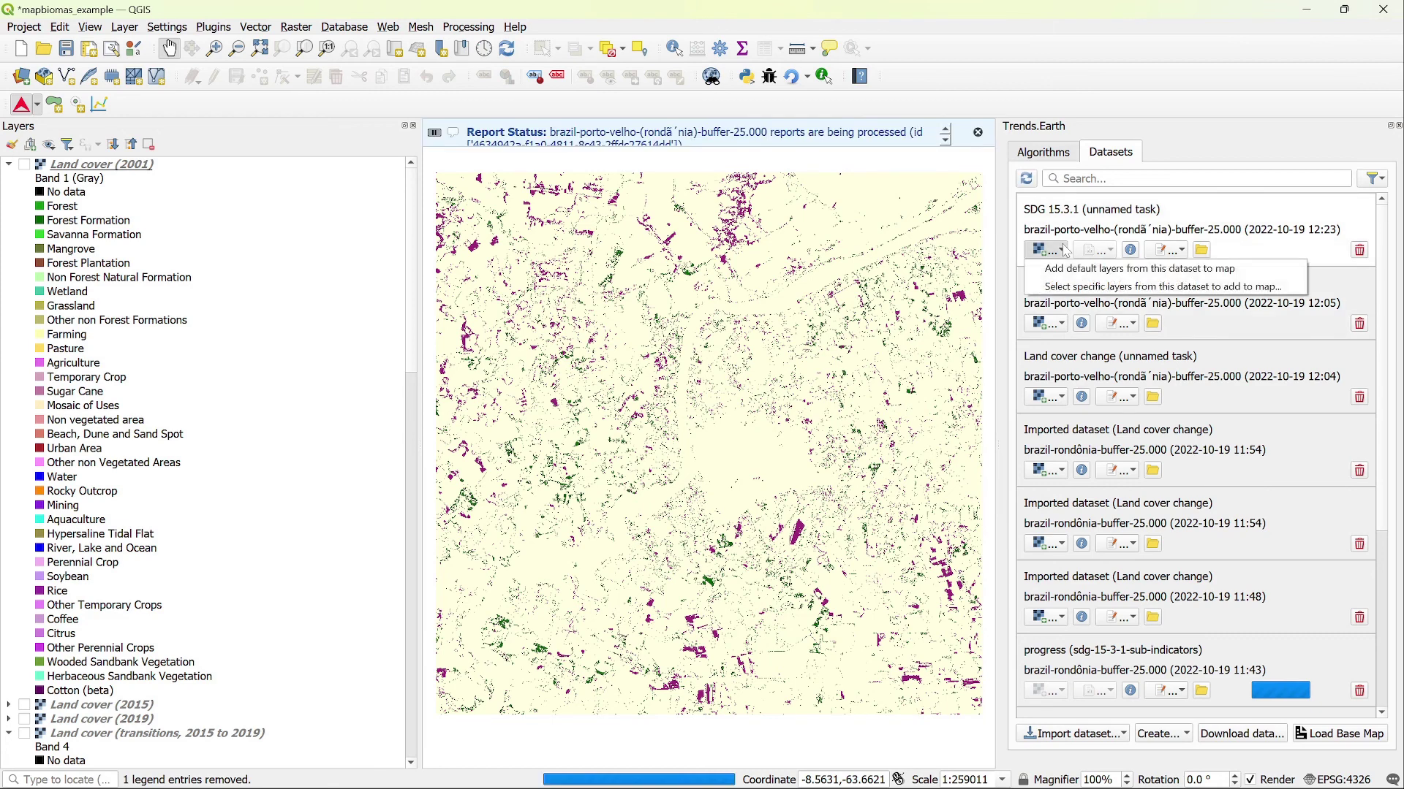
{"action": "left_click", "coordinate": [1070, 289]}
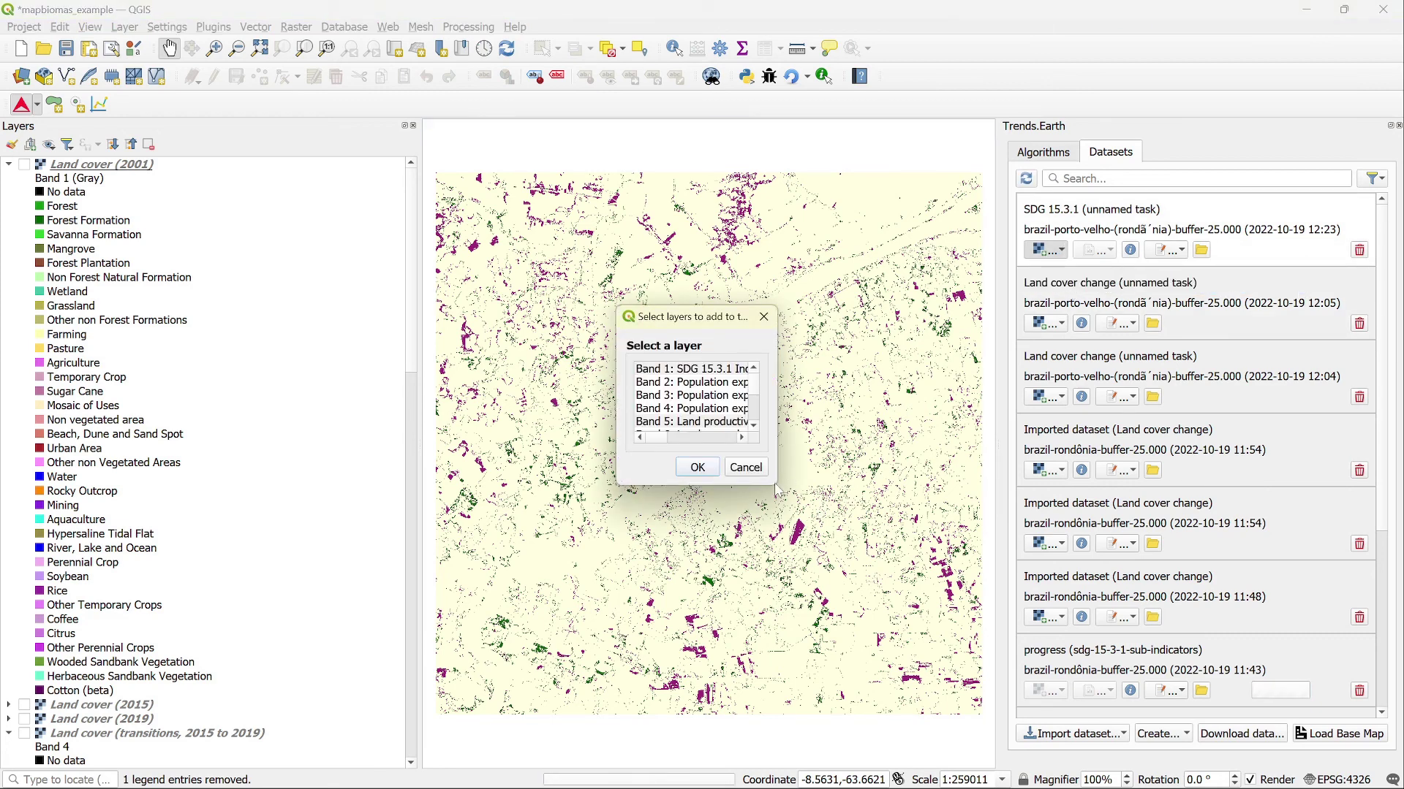
{"action": "left_click_drag", "start_coordinate": [775, 486], "coordinate": [1025, 634]}
{"action": "left_click", "coordinate": [753, 448]}
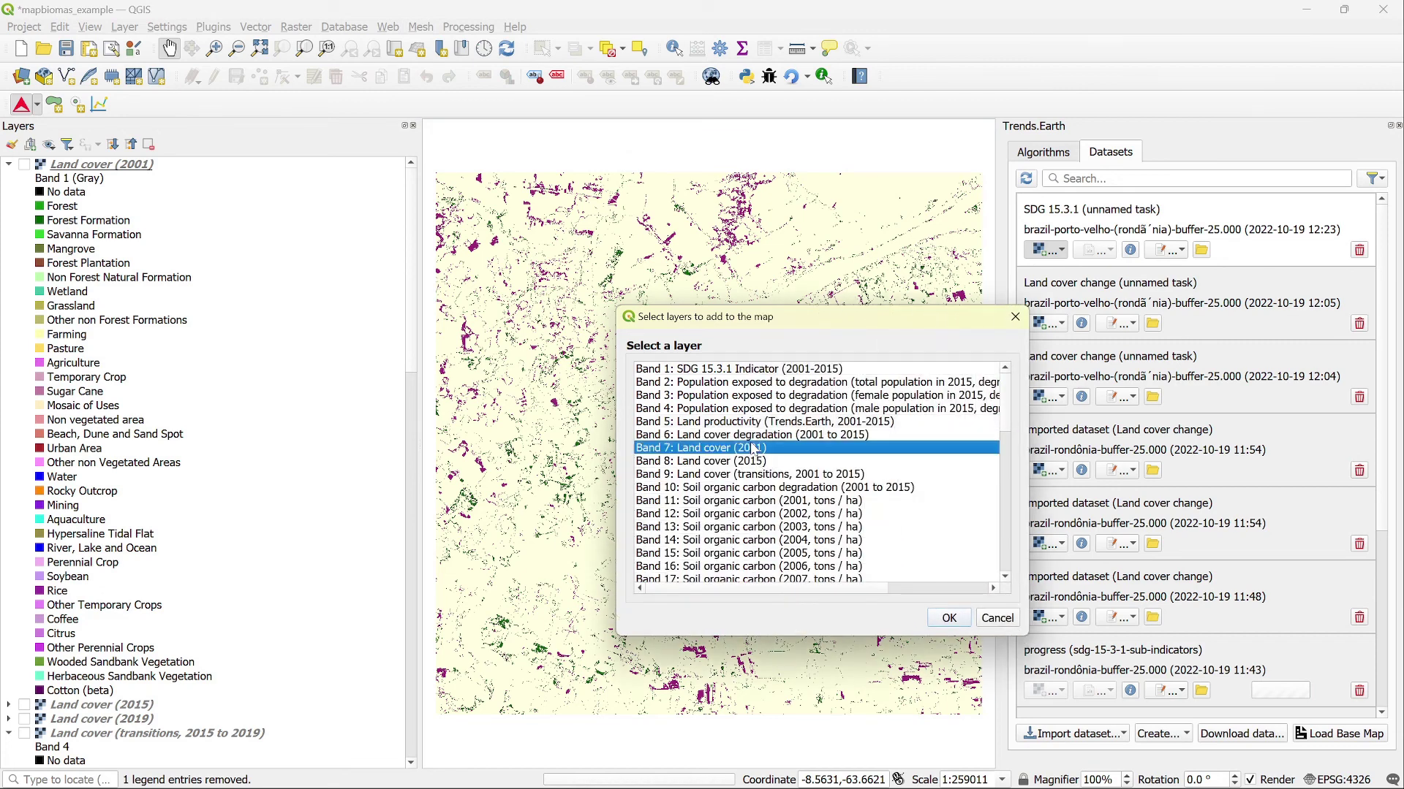
{"action": "left_click", "coordinate": [949, 618]}
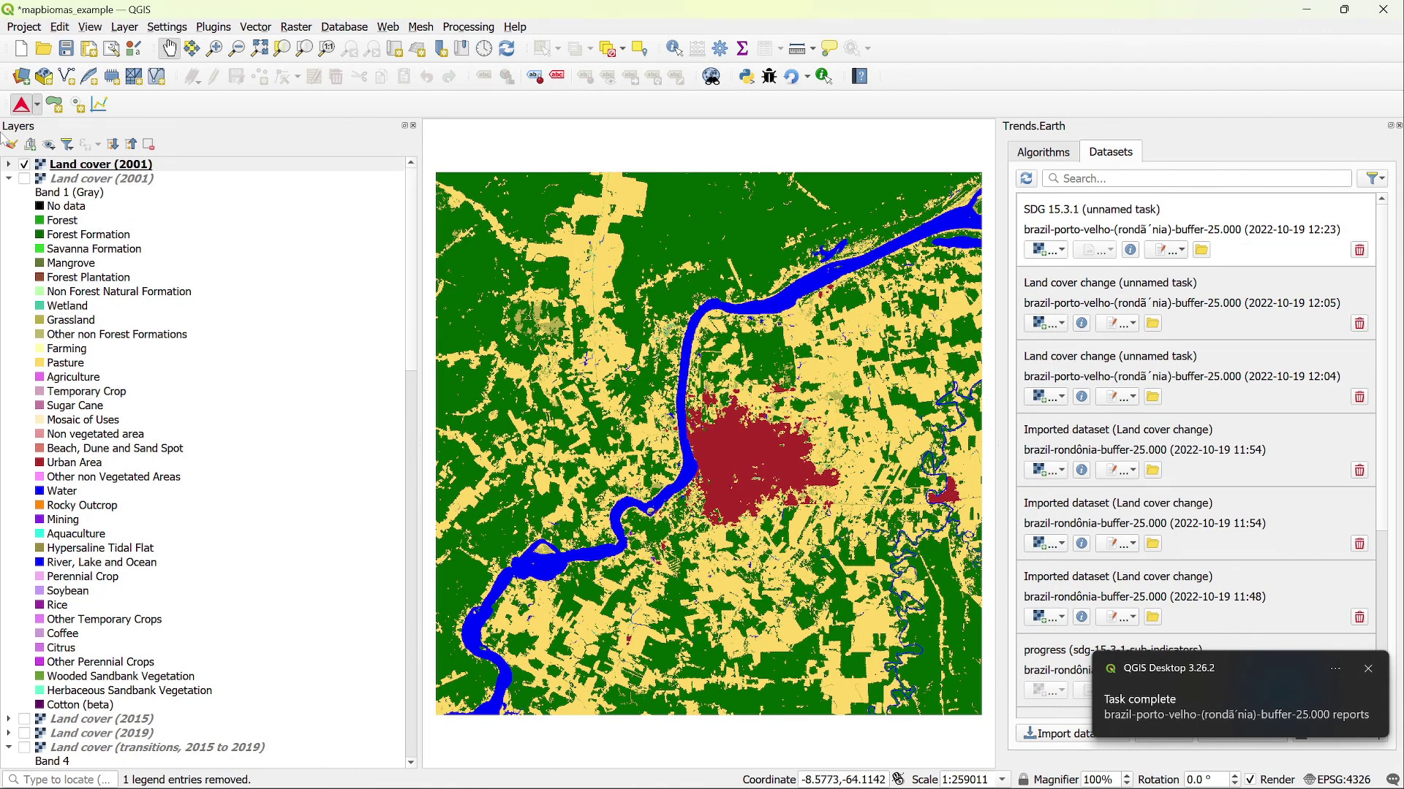
Step: Show the original Land cover (2001) layer and flick the new one on and off to compare, ending with both visible
{"action": "left_click", "coordinate": [25, 178]}
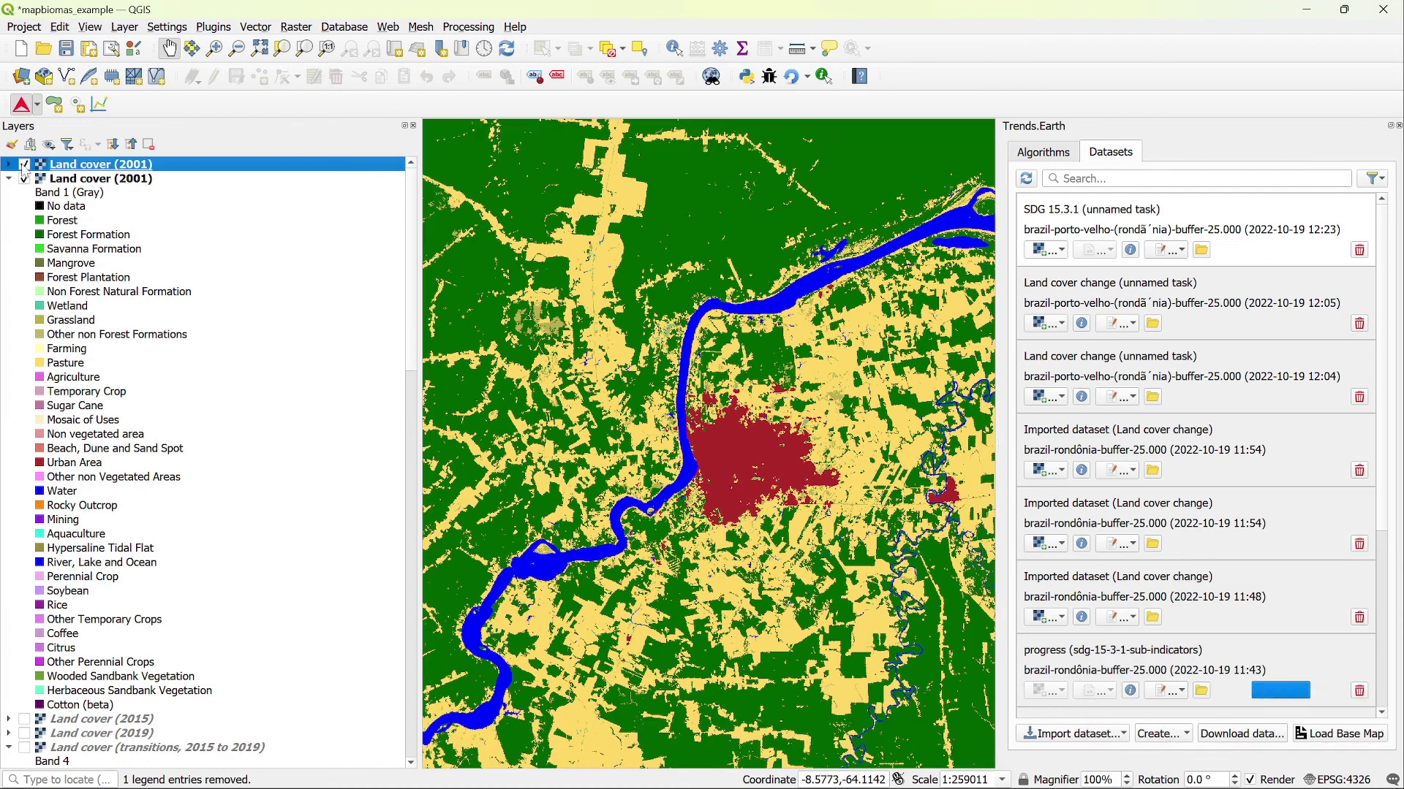
{"action": "left_click", "coordinate": [24, 165]}
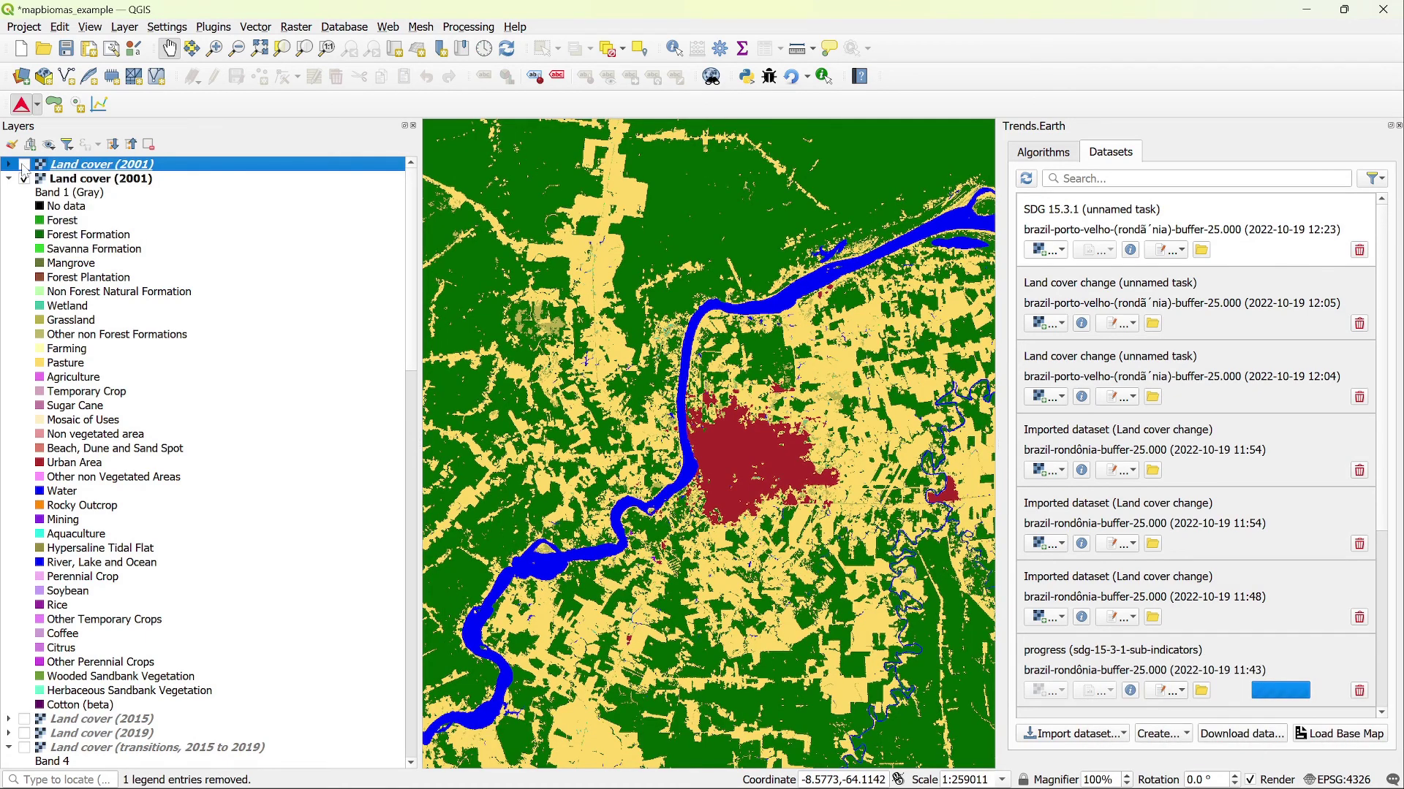
{"action": "left_click", "coordinate": [24, 164]}
{"action": "left_click", "coordinate": [24, 164]}
{"action": "left_click", "coordinate": [24, 165]}
{"action": "left_click", "coordinate": [24, 165]}
{"action": "left_click", "coordinate": [24, 164]}
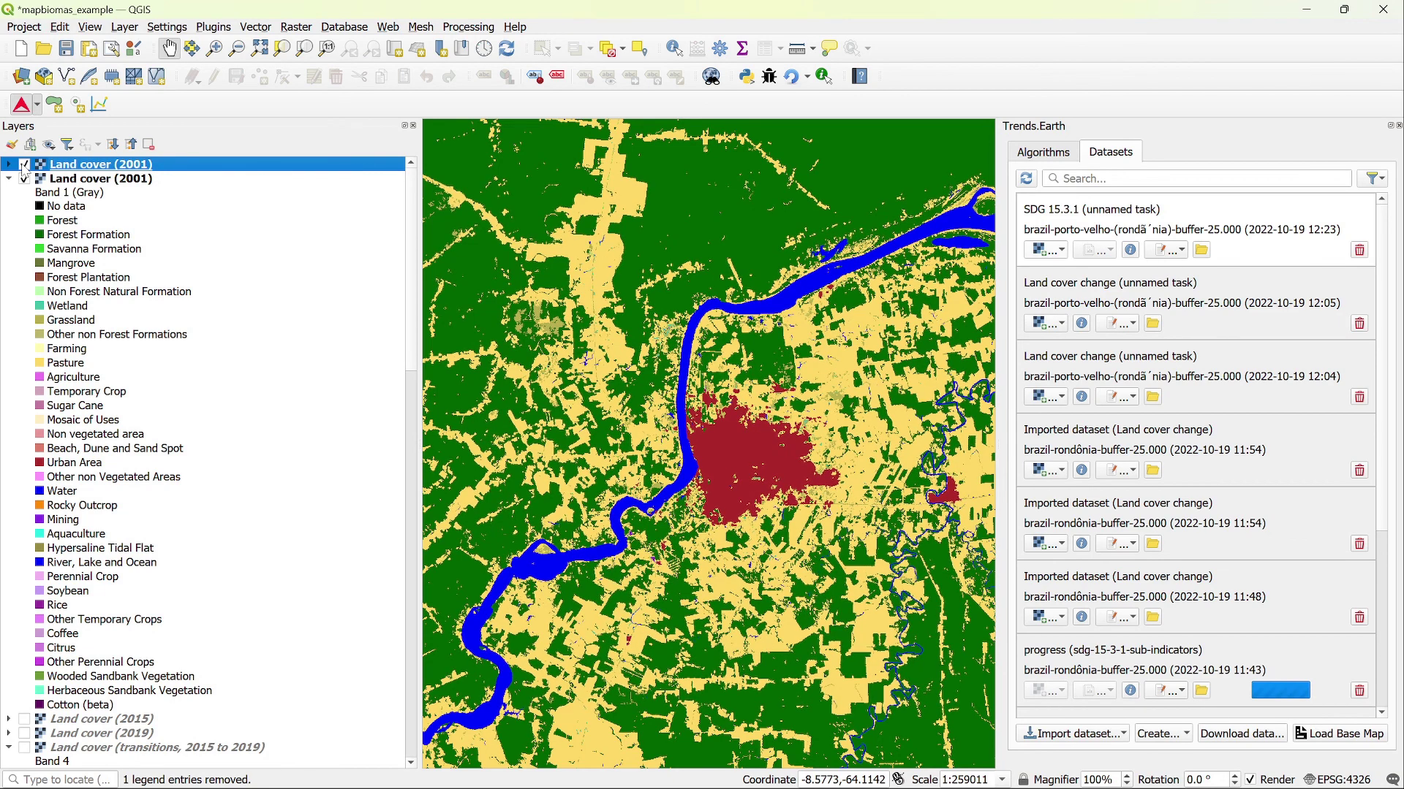
{"action": "left_click", "coordinate": [24, 164]}
{"action": "left_click", "coordinate": [24, 165]}
{"action": "left_click", "coordinate": [24, 164]}
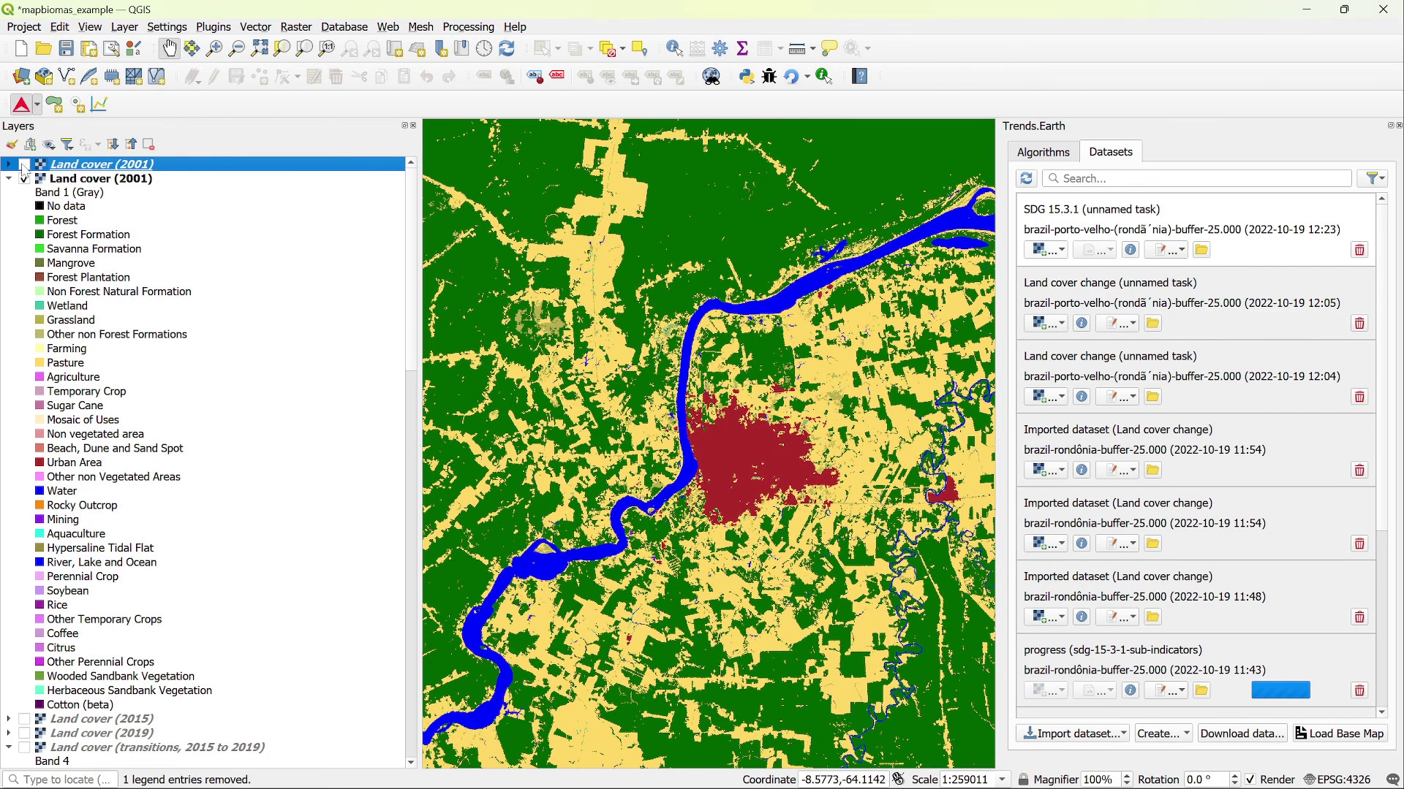
{"action": "left_click", "coordinate": [24, 165]}
{"action": "left_click", "coordinate": [24, 165]}
{"action": "left_click", "coordinate": [24, 164]}
{"action": "left_click", "coordinate": [24, 165]}
{"action": "left_click", "coordinate": [24, 165]}
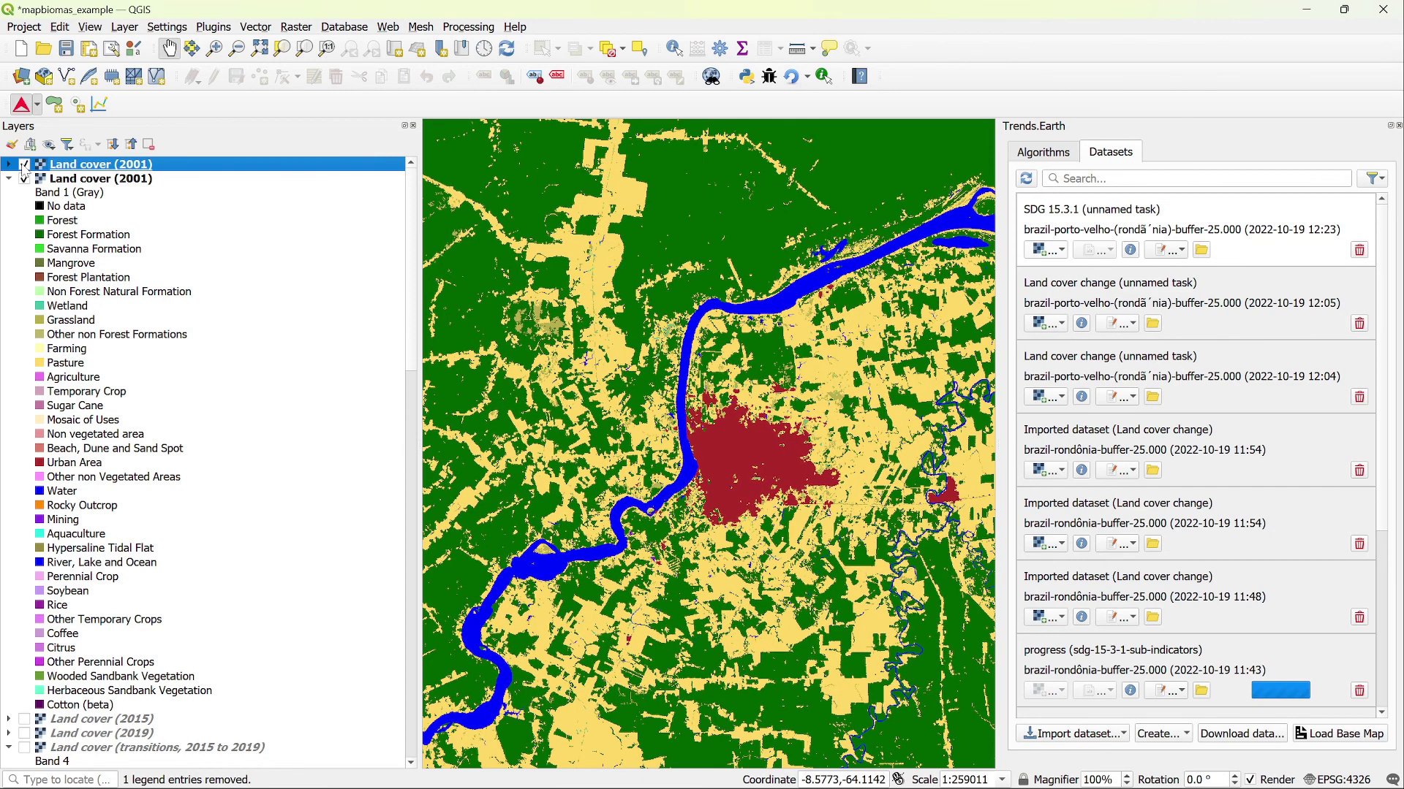
{"action": "left_click", "coordinate": [24, 164]}
{"action": "left_click", "coordinate": [24, 164]}
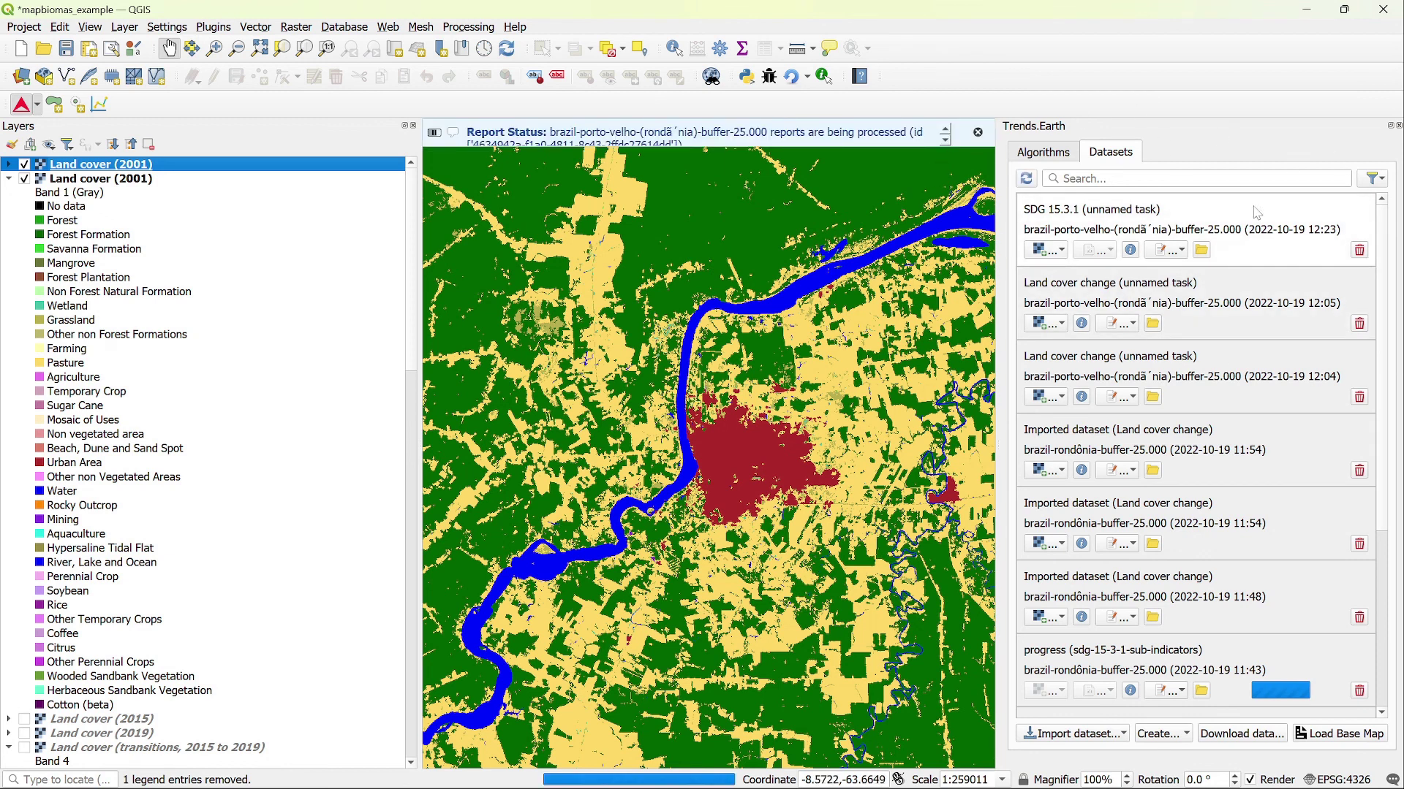
Step: Open the UNCCD Reporting tool from the Trends.Earth Algorithms list
{"action": "left_click", "coordinate": [1052, 154]}
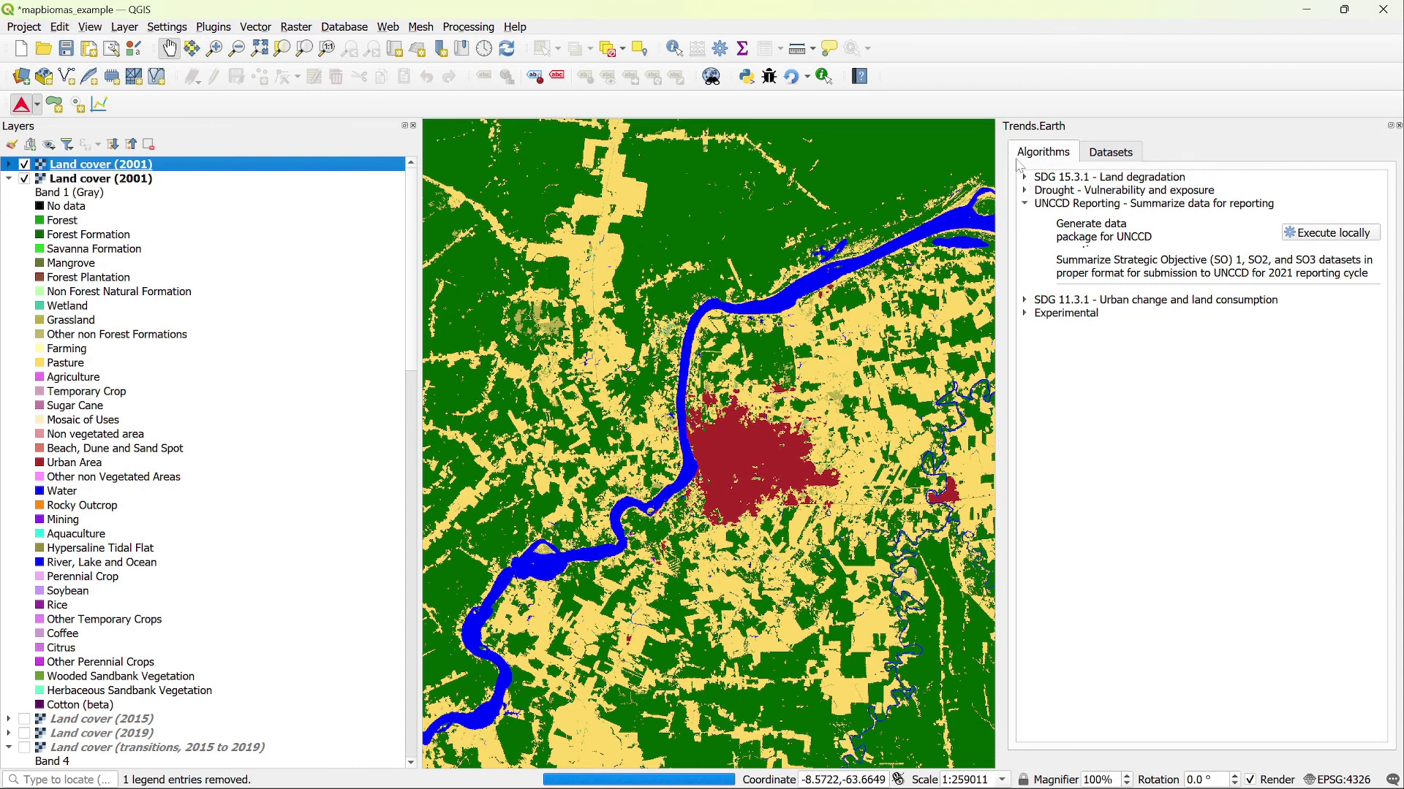
{"action": "left_click", "coordinate": [1025, 204]}
{"action": "left_click", "coordinate": [1024, 204]}
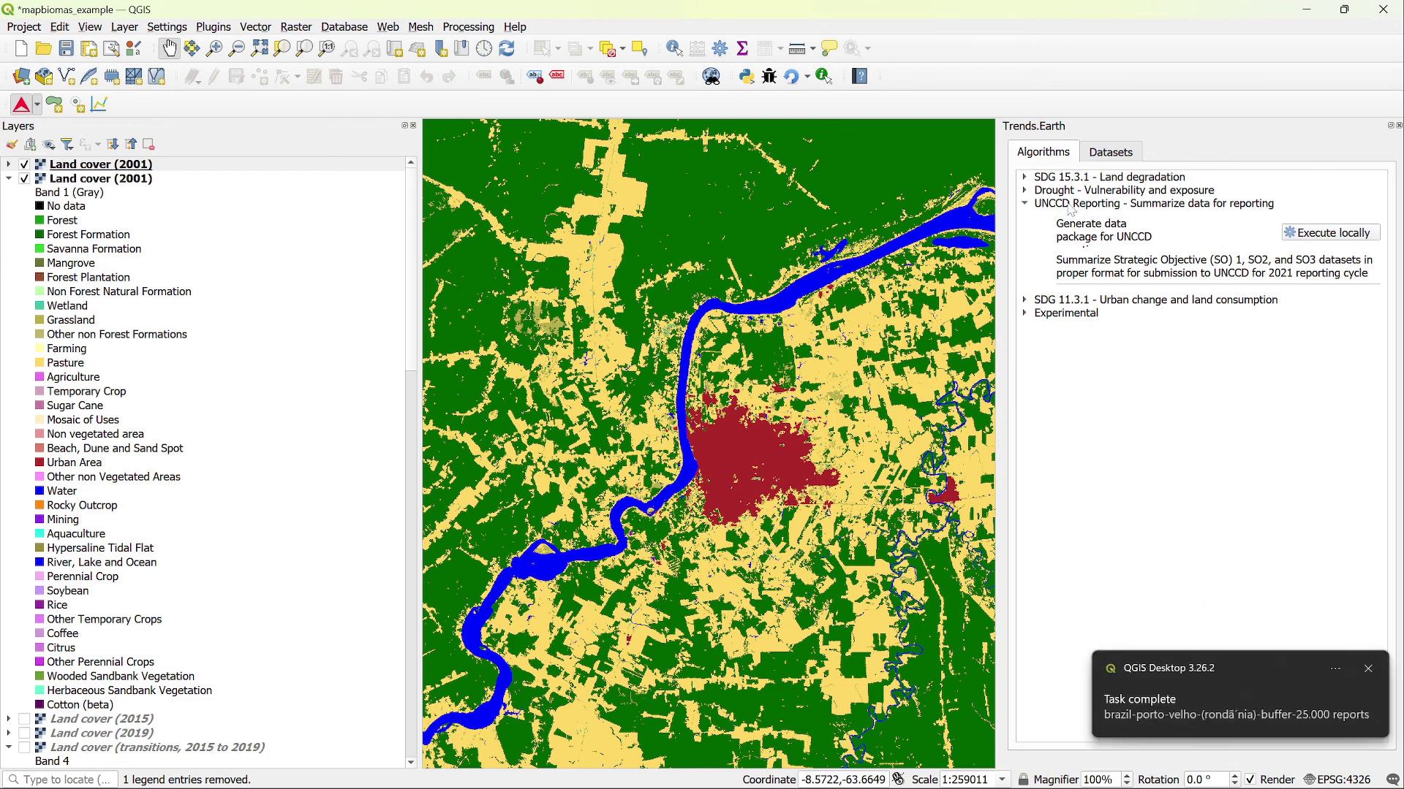
{"action": "left_click", "coordinate": [1343, 235]}
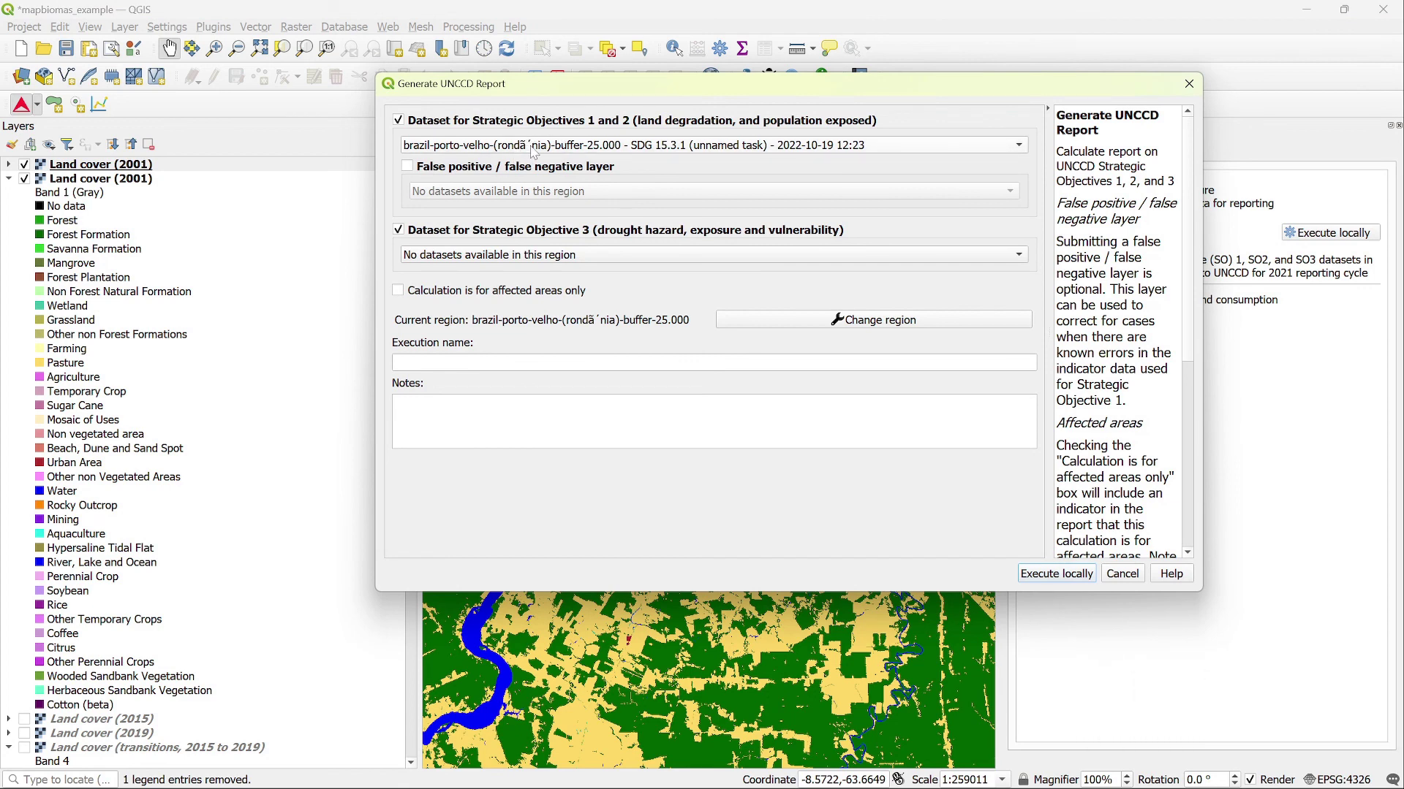
Step: Exclude the Strategic Objective 3 drought dataset and run the UNCCD report locally
{"action": "left_click", "coordinate": [1067, 579]}
{"action": "left_click", "coordinate": [803, 424]}
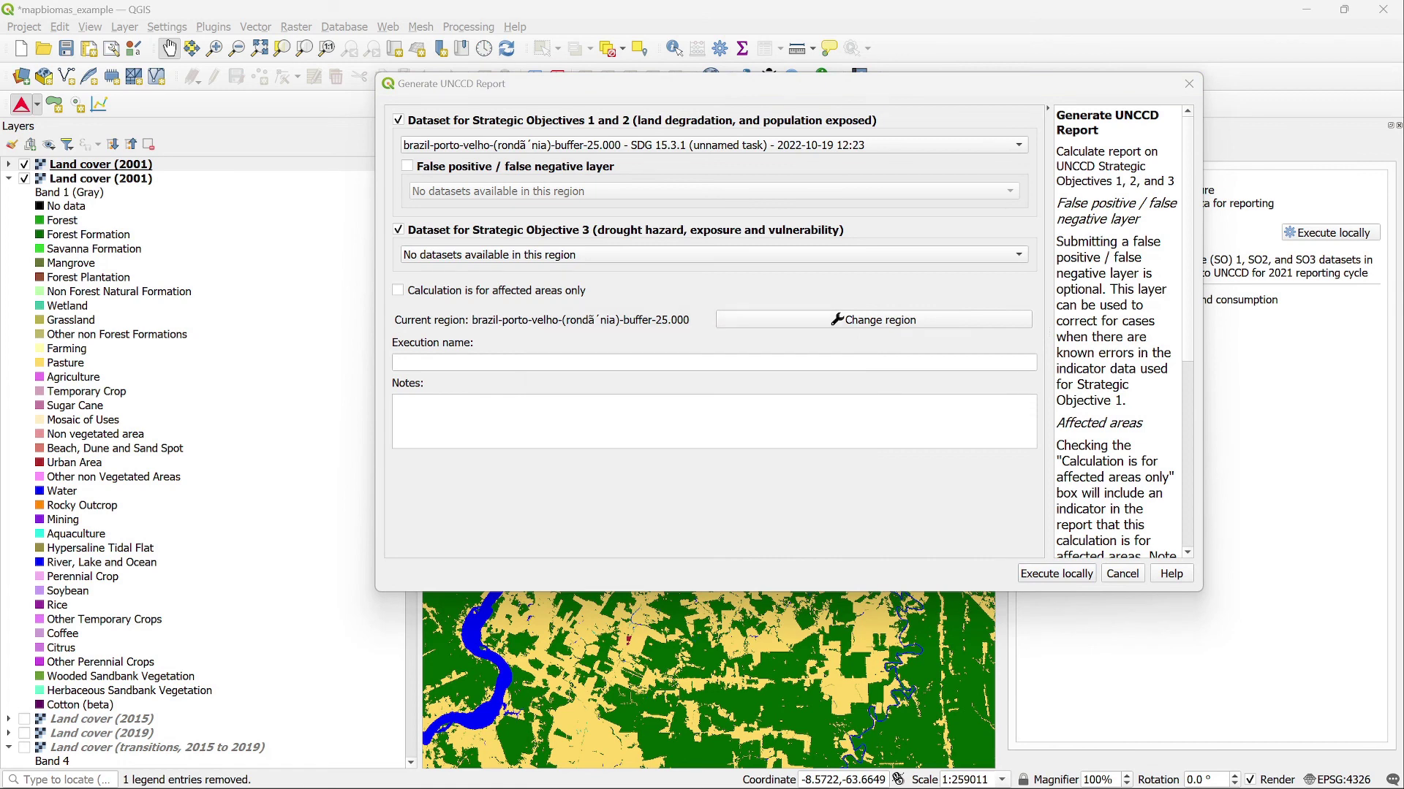
{"action": "left_click", "coordinate": [658, 232]}
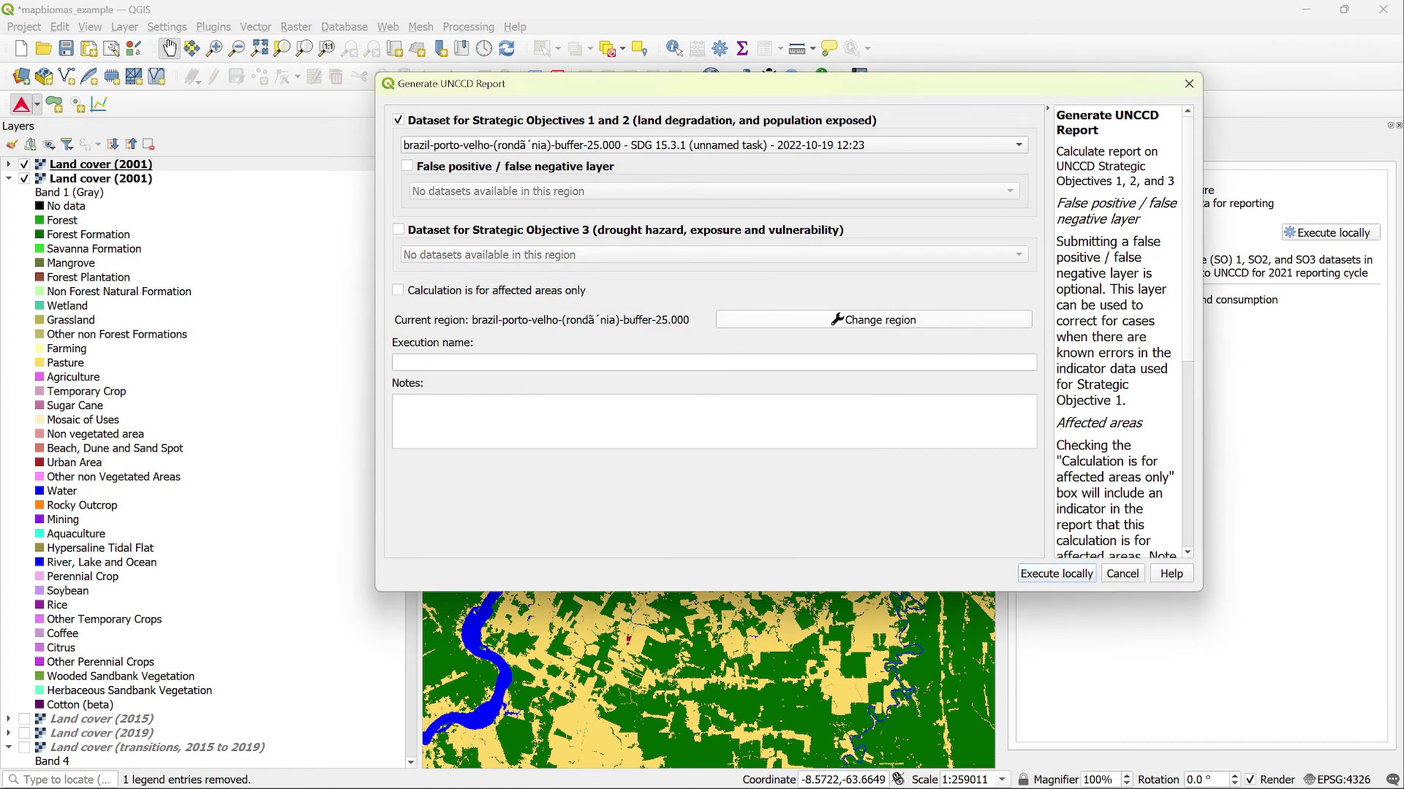
{"action": "left_click", "coordinate": [1051, 577]}
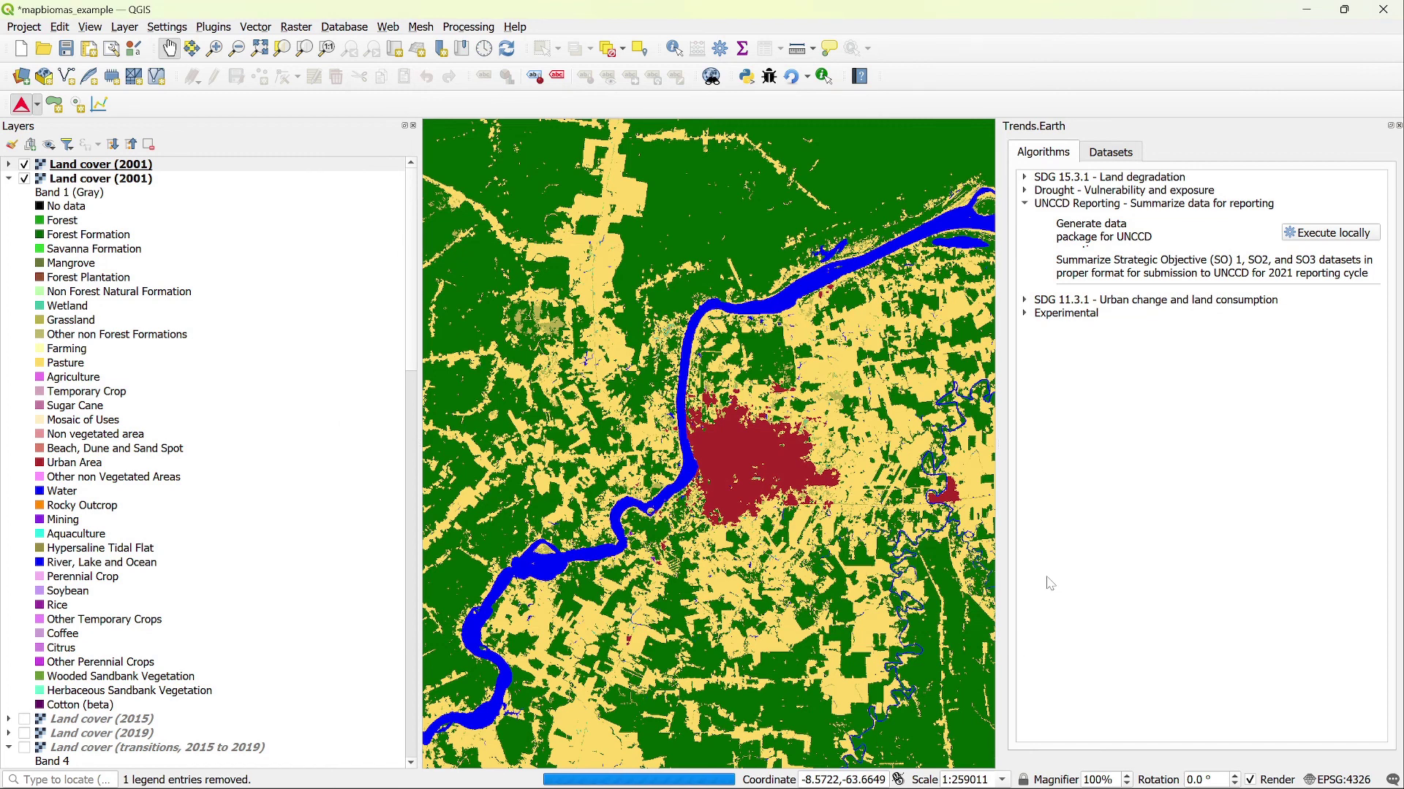